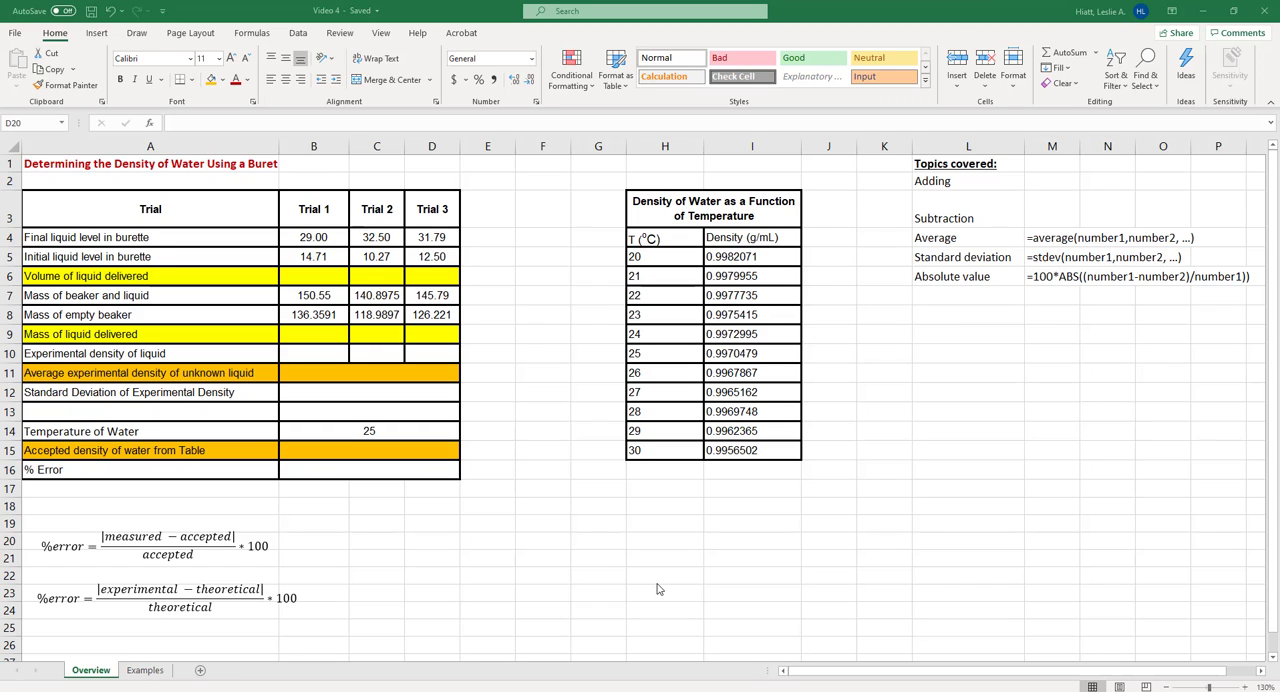
left_click(306, 233)
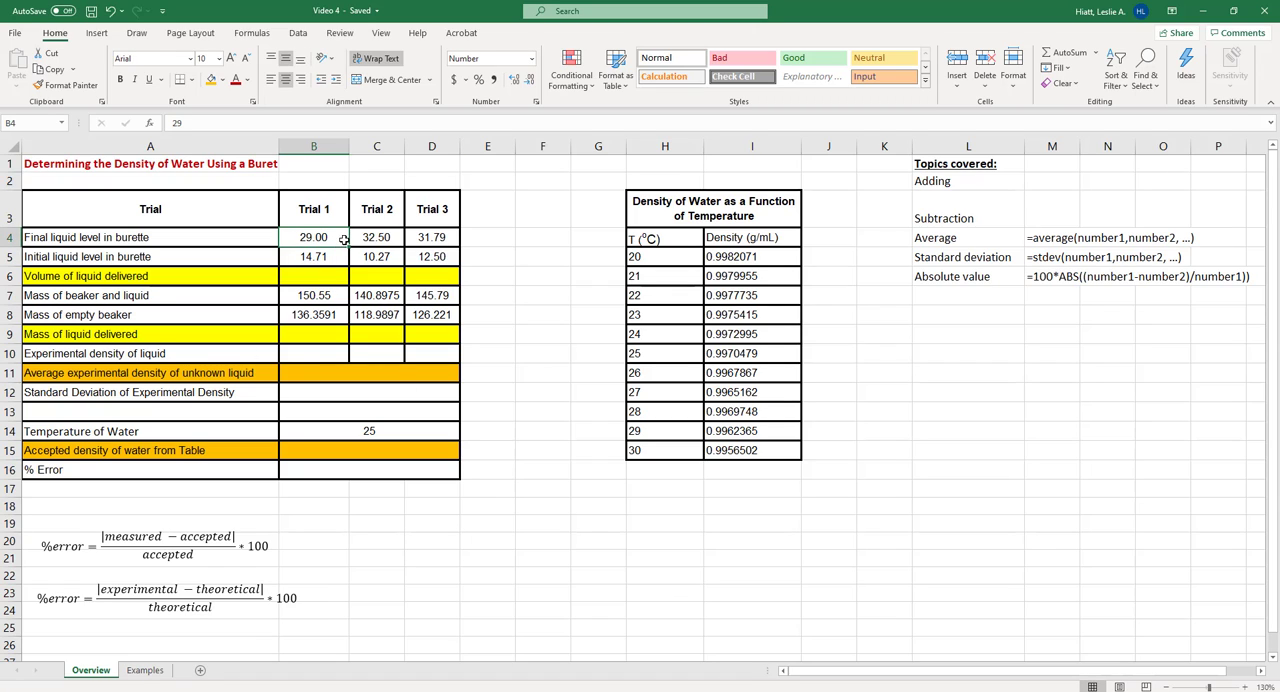
left_click(330, 253)
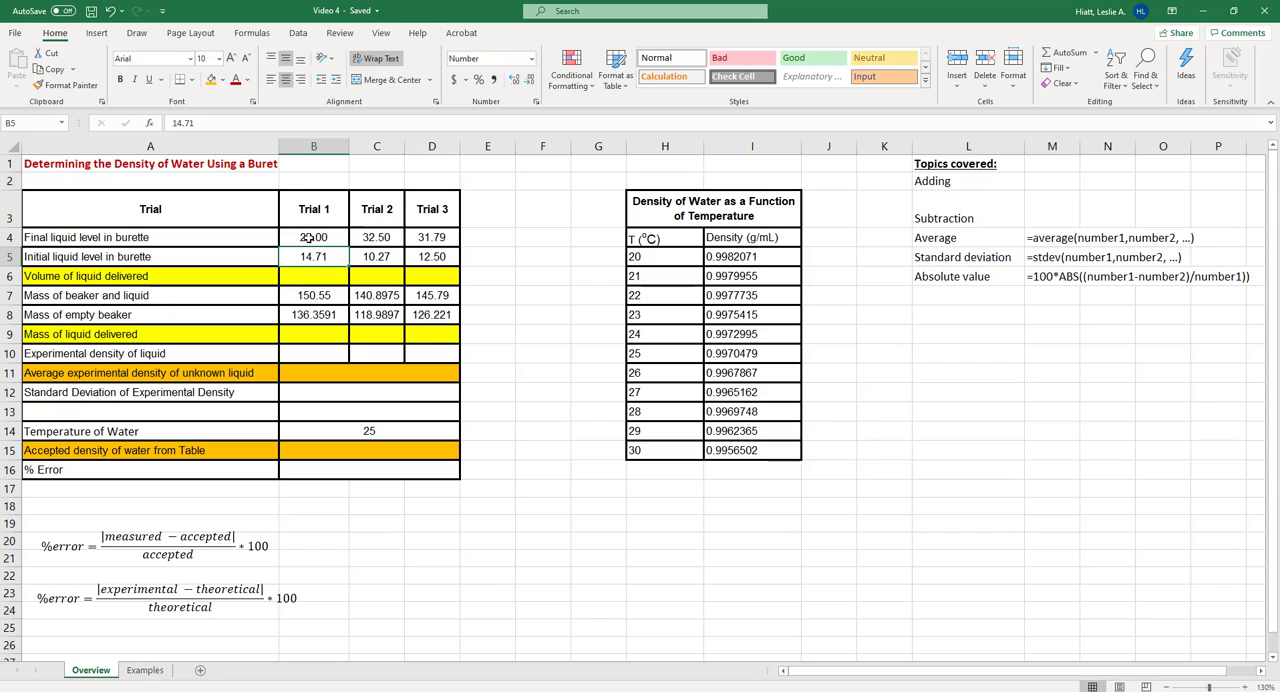
left_click_drag(307, 237, 430, 256)
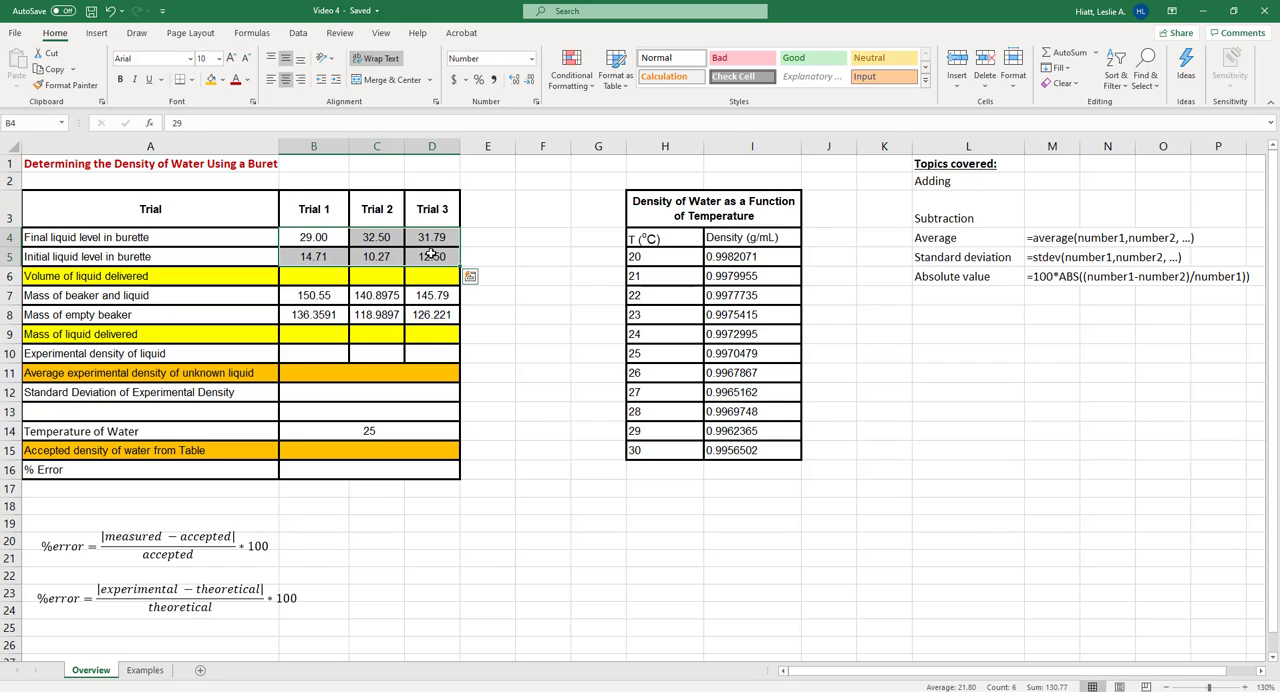
left_click_drag(316, 293, 424, 316)
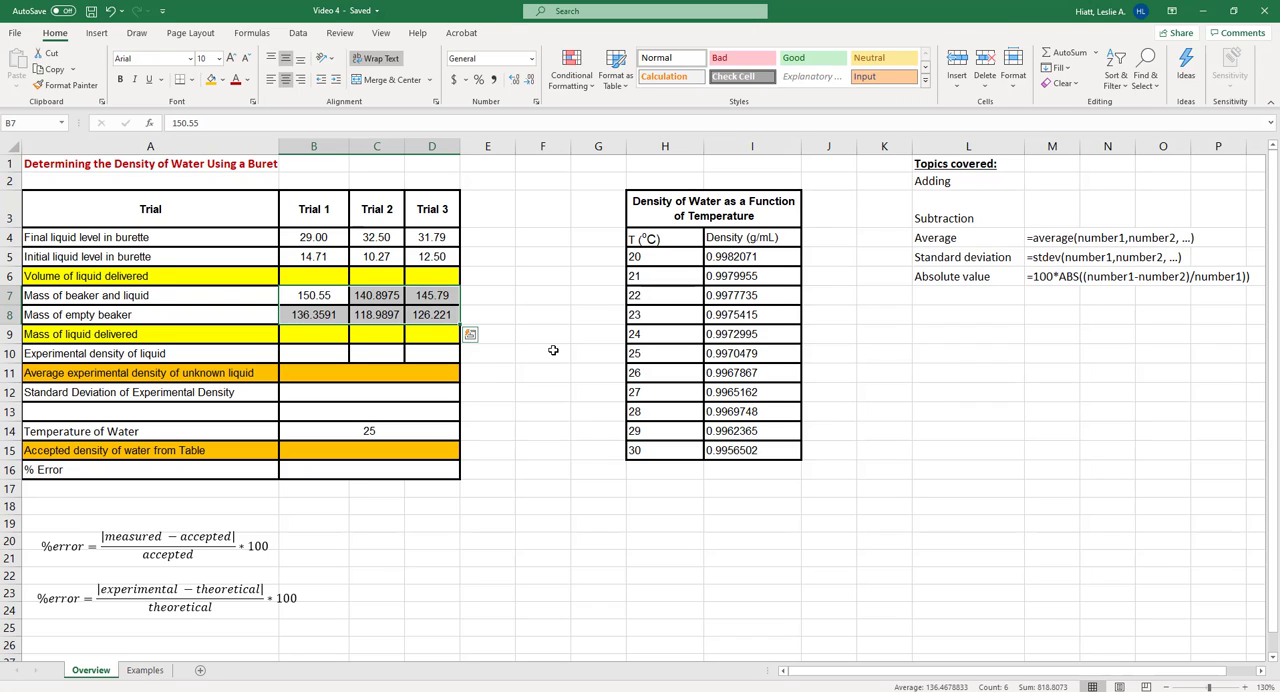
left_click(305, 295)
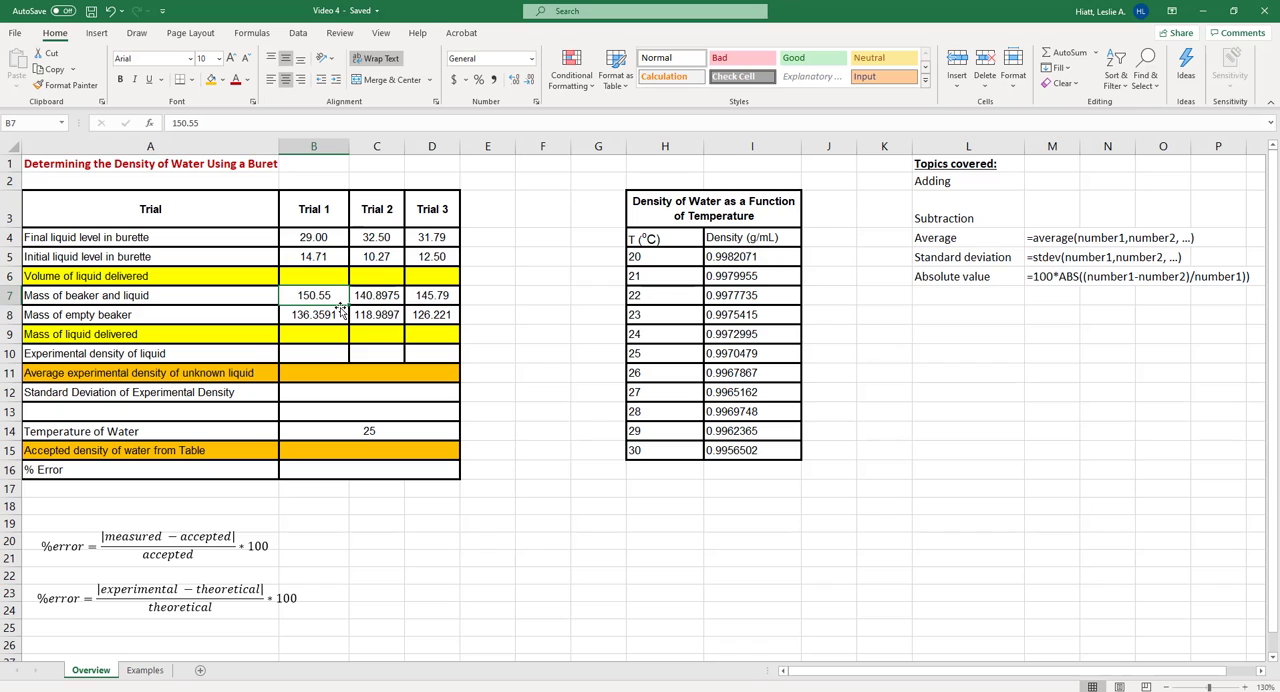
Format the beaker masses in B7:D8 as Number with four decimal places
left_click_drag(325, 296, 420, 314)
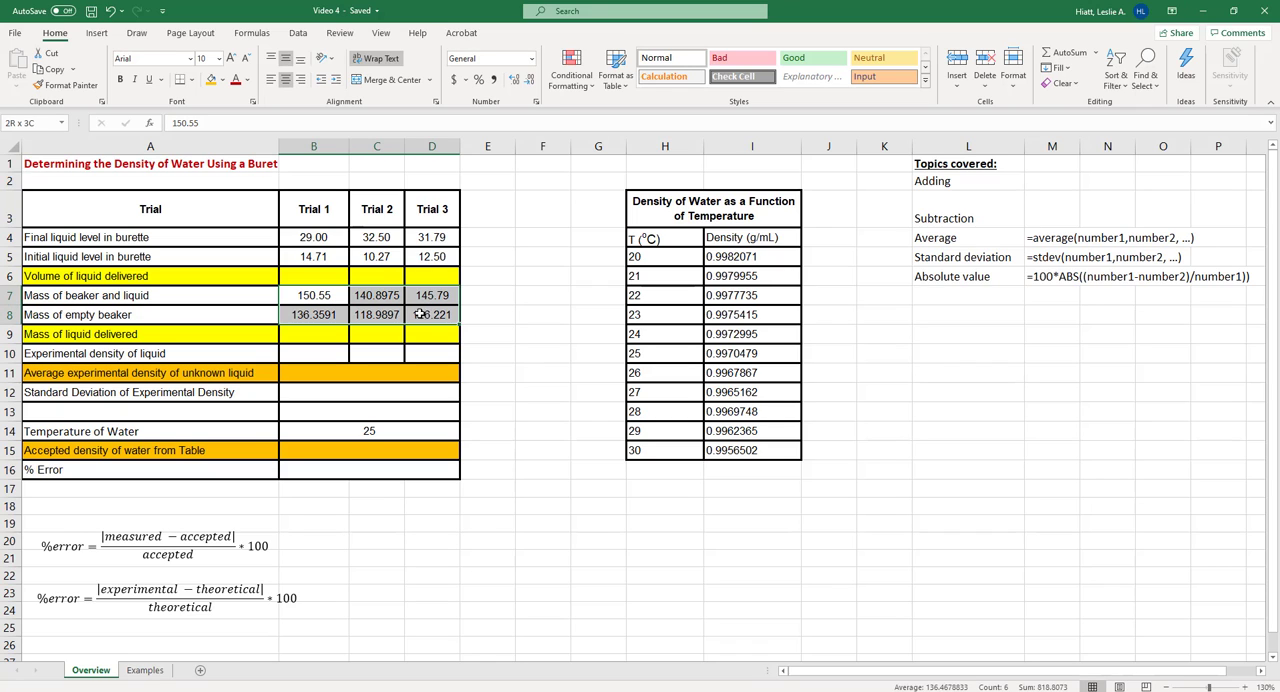
left_click(531, 58)
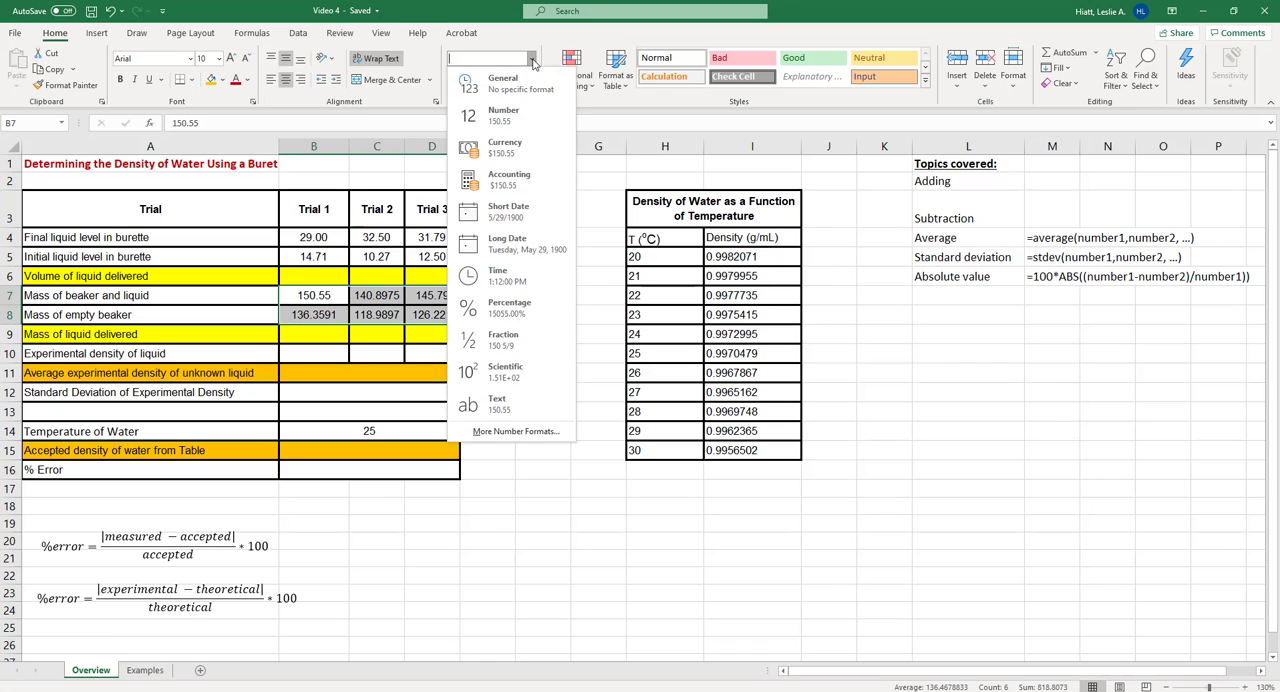
left_click(518, 115)
left_click(529, 80)
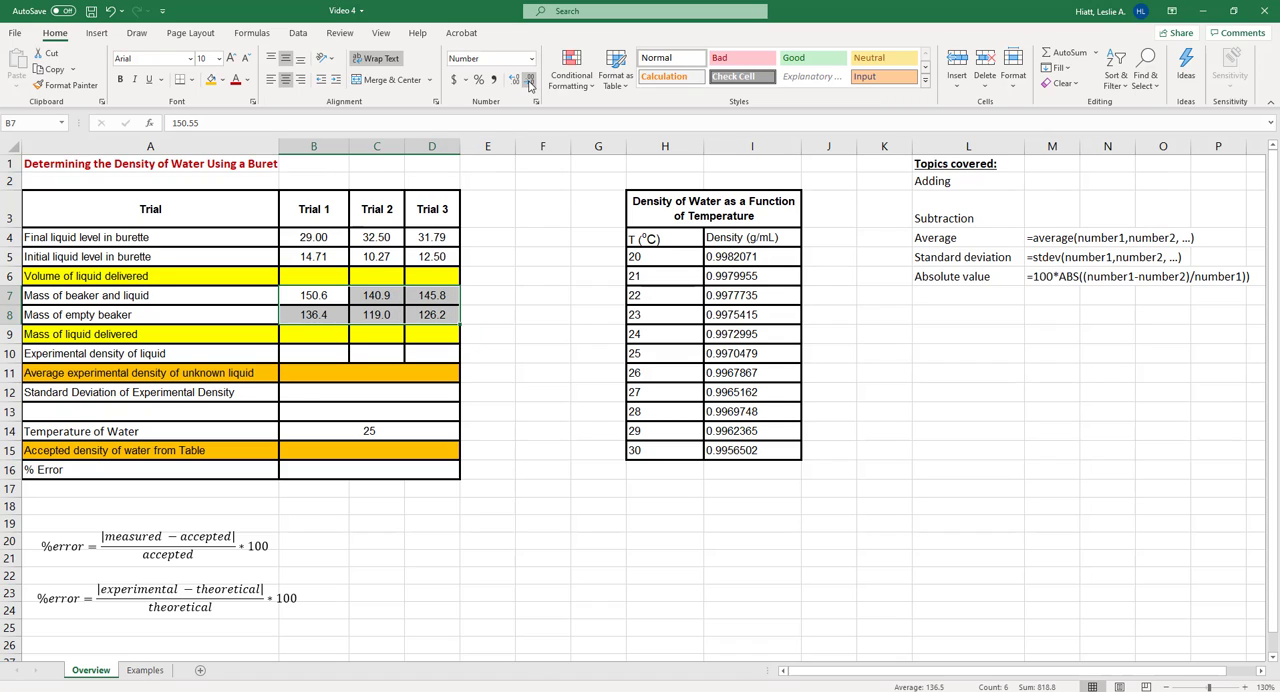
left_click(529, 80)
left_click(514, 80)
left_click(514, 80)
left_click(514, 80)
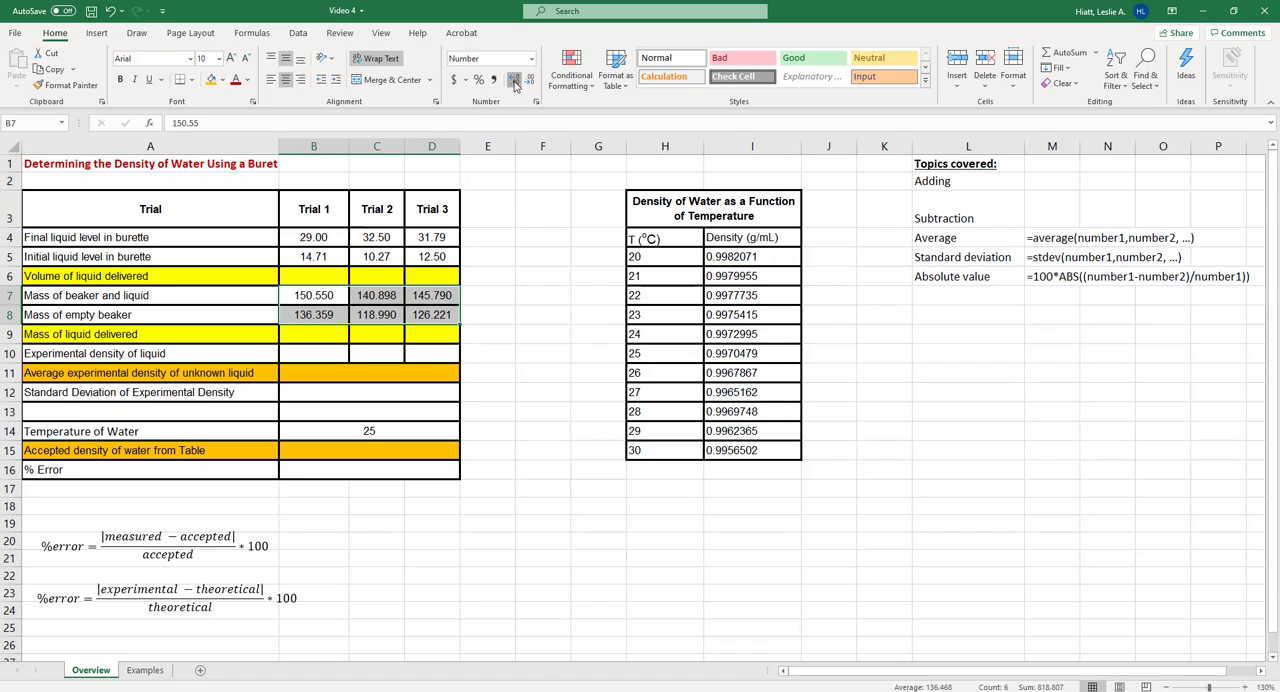
left_click(514, 80)
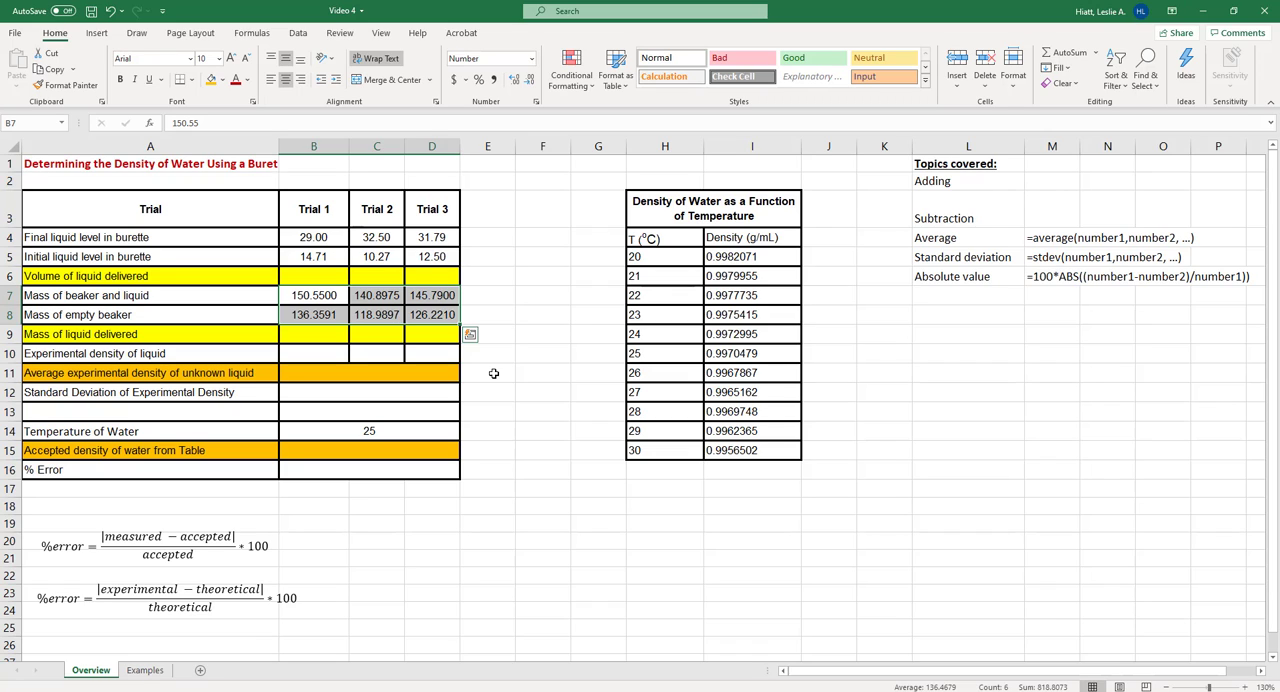
Calculate Trial 1's volume of liquid delivered in B6 with the formula =B4-B5
left_click(327, 237)
left_click(324, 257)
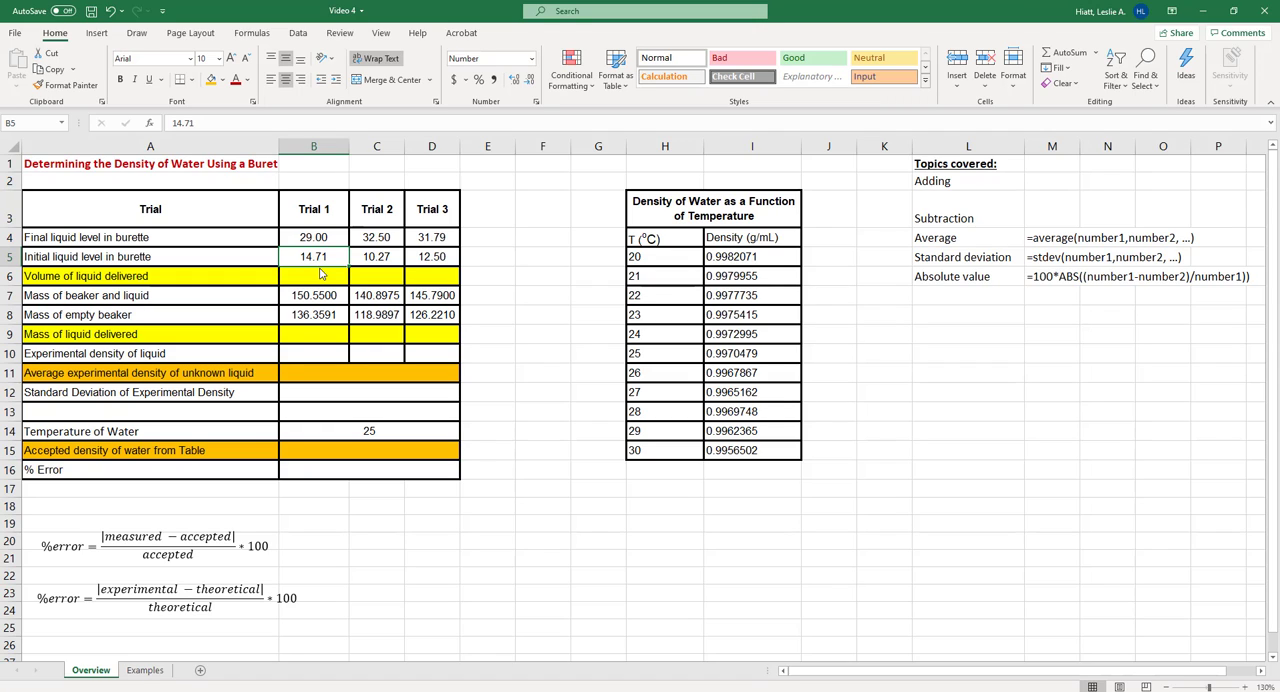
left_click(319, 274)
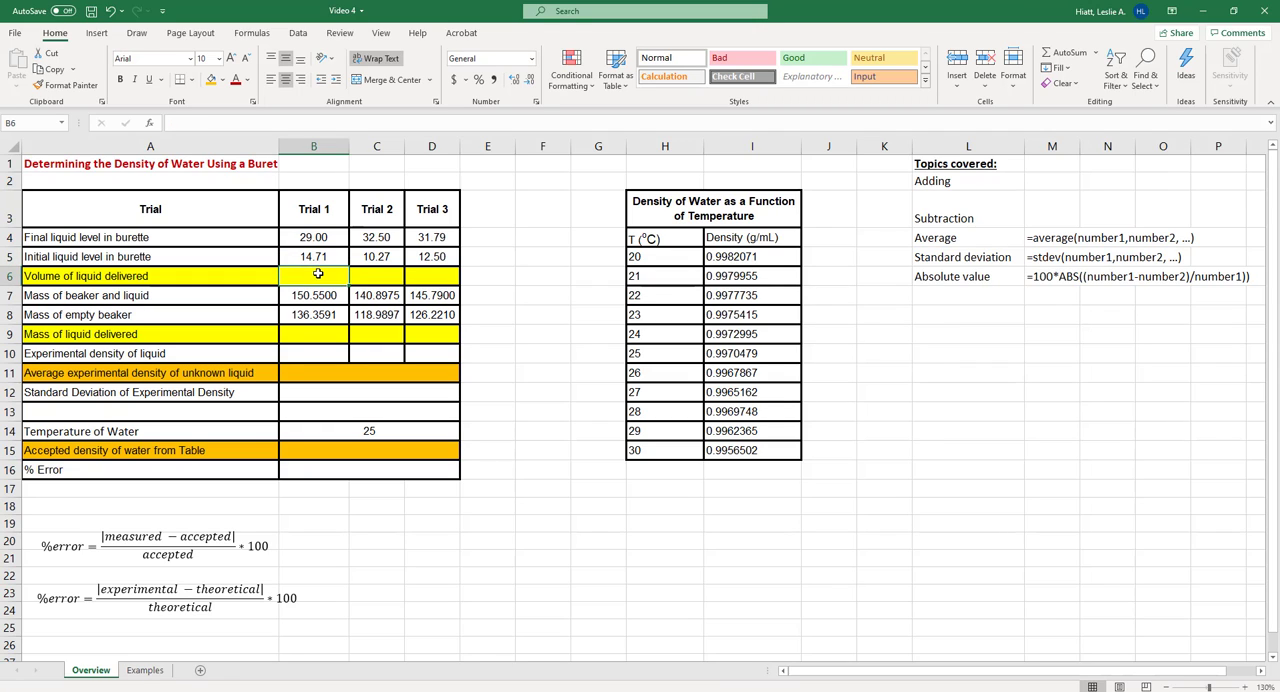
type("=")
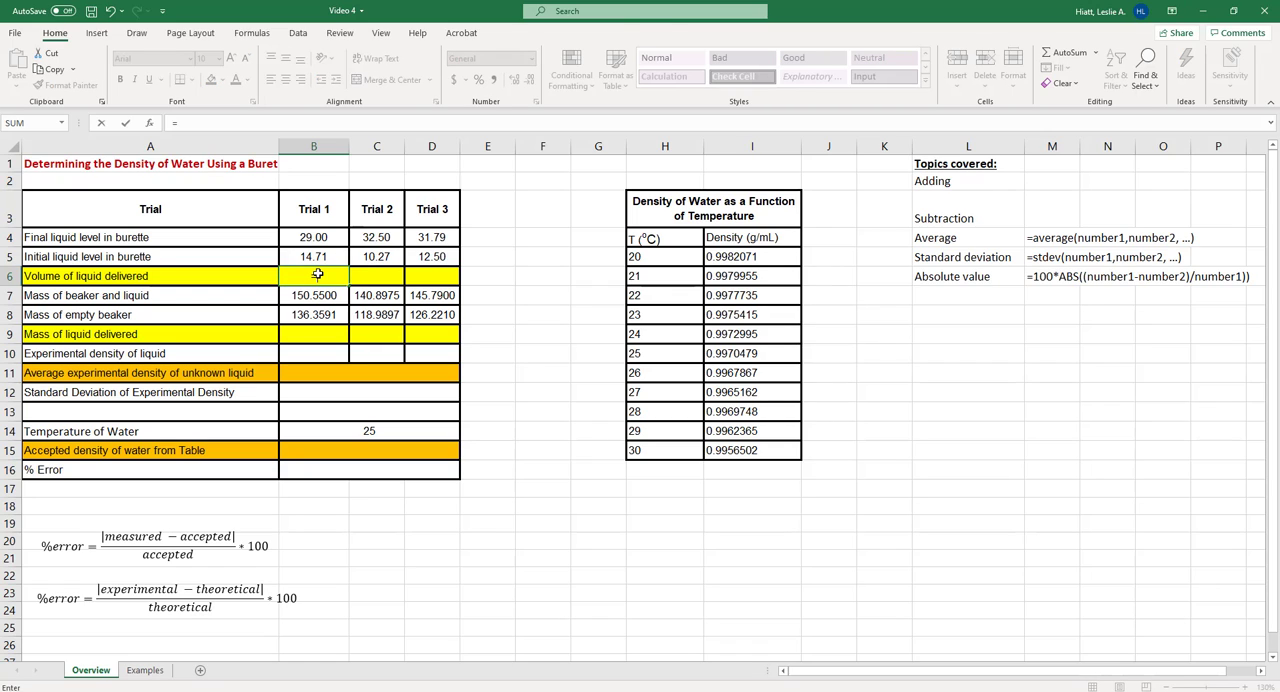
left_click(319, 236)
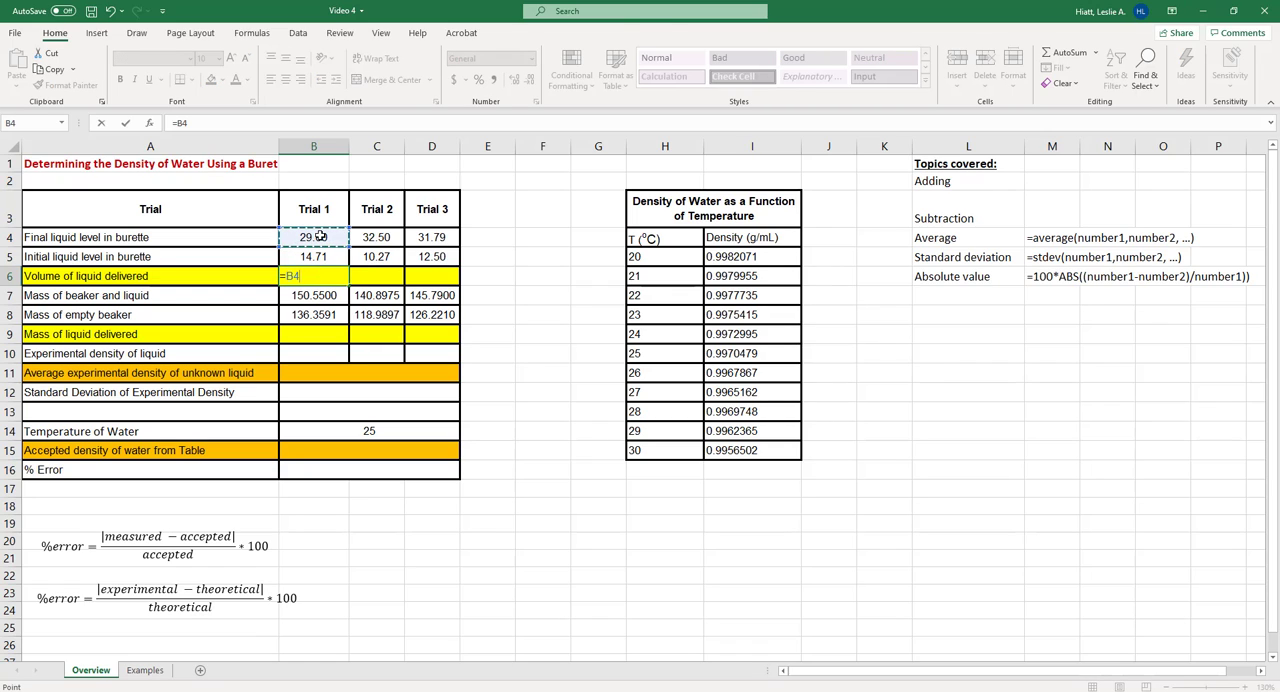
type("-")
left_click(318, 254)
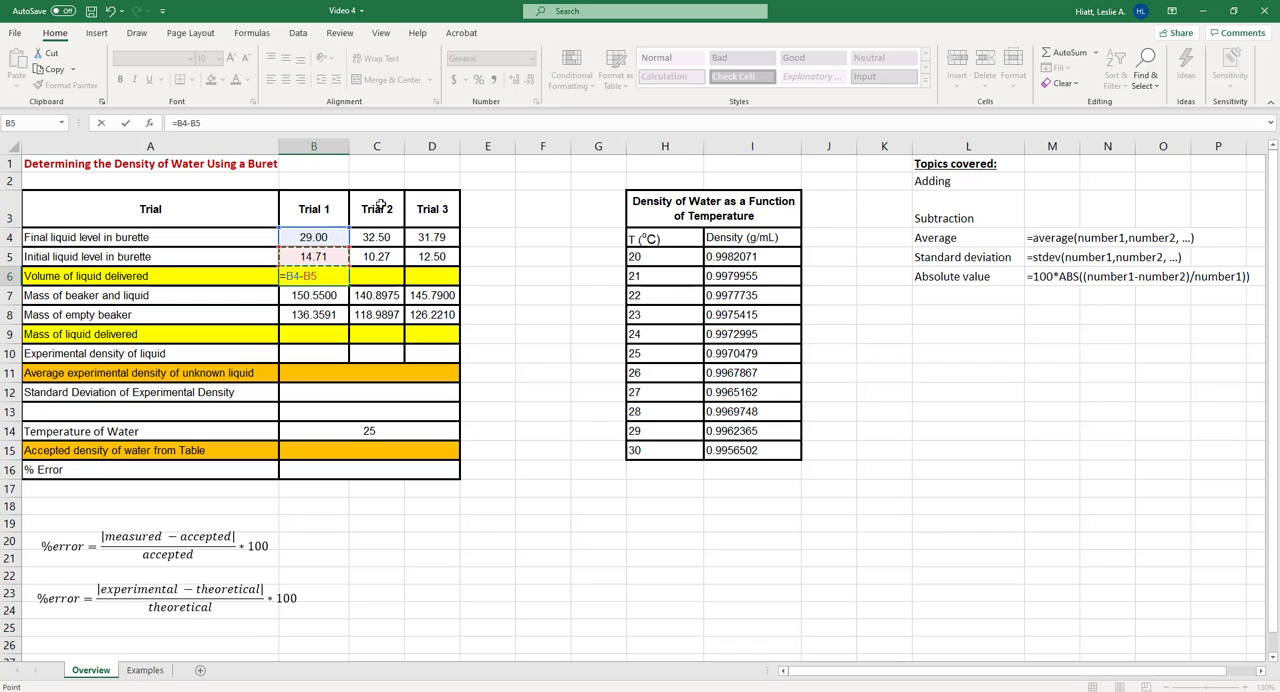
key("Return")
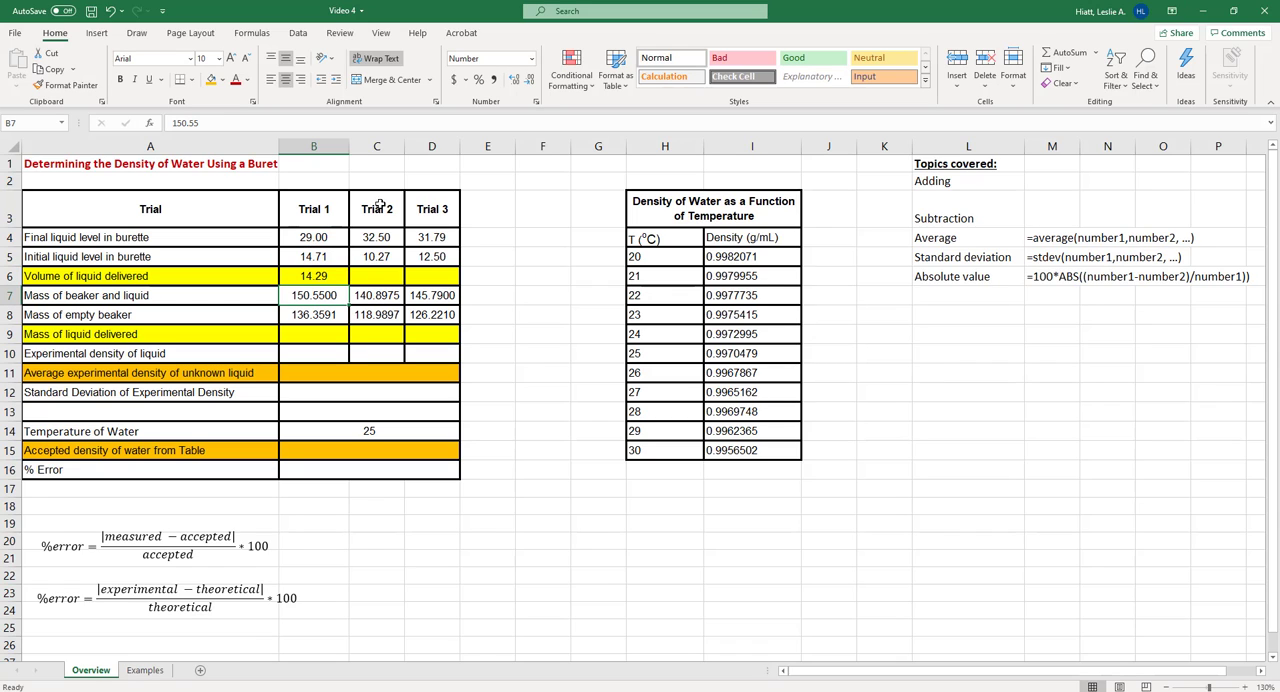
Fill the volume formula from B6 across to D6 and check the cell references in the copied formulas
left_click(340, 271)
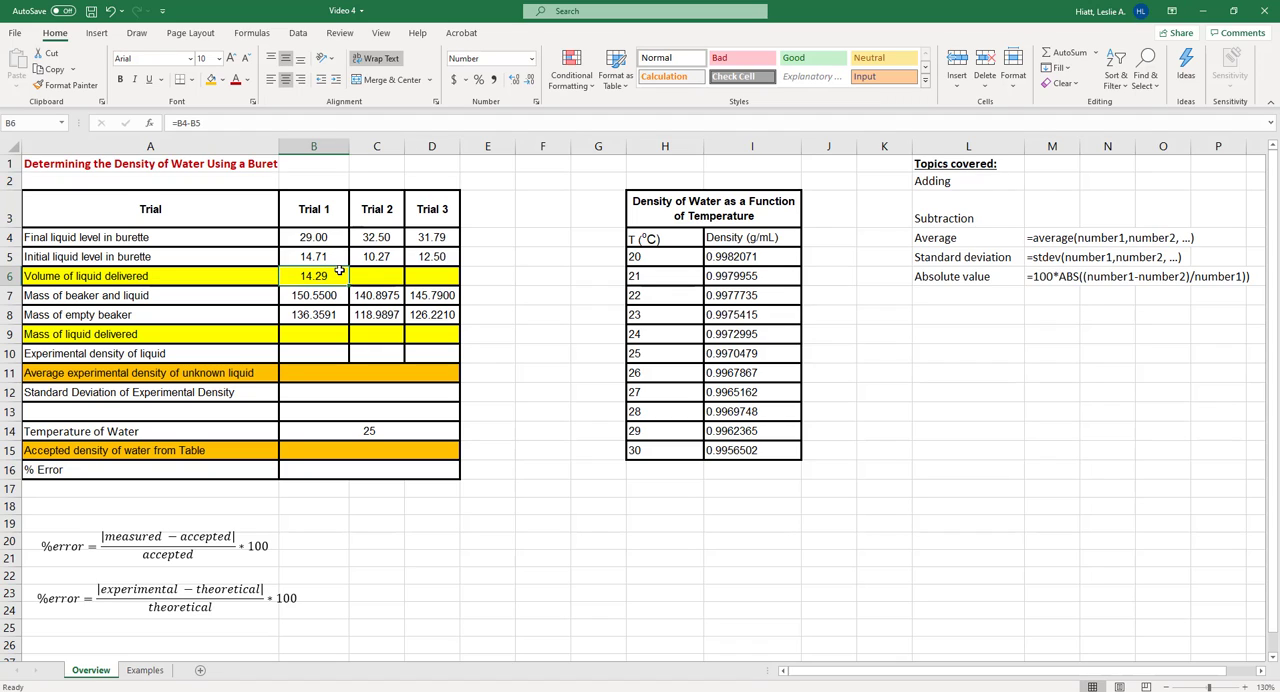
left_click(228, 120)
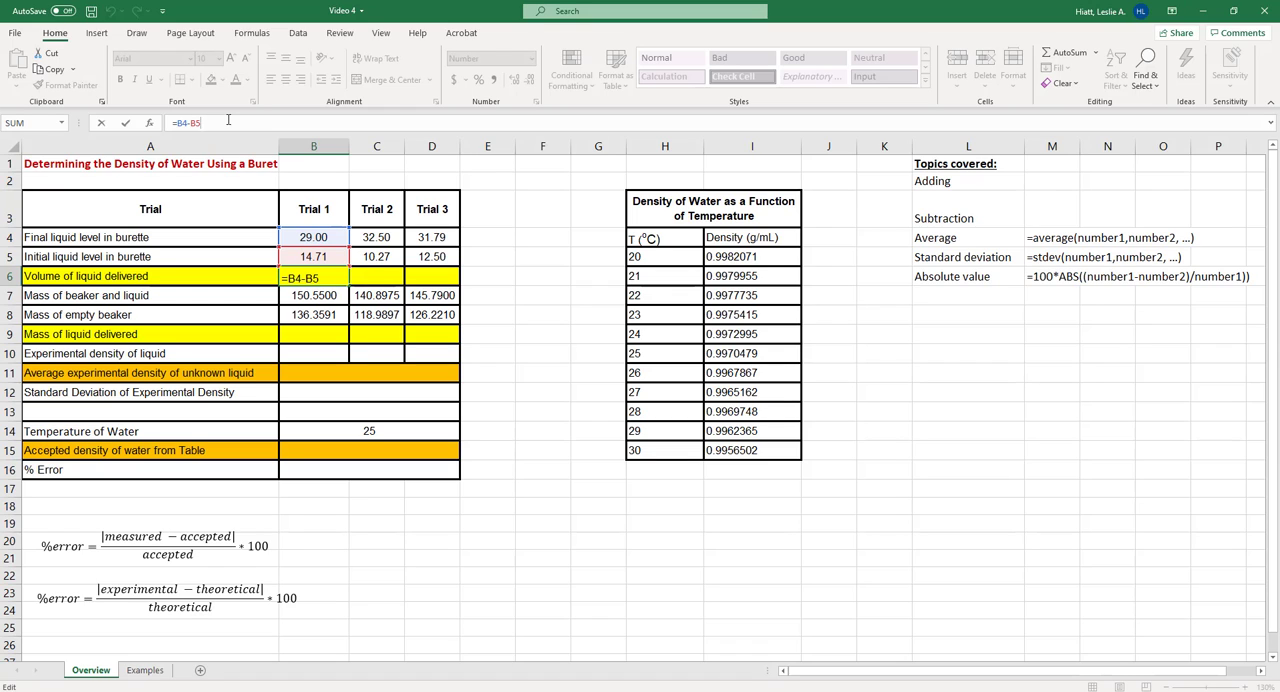
key("Return")
left_click(340, 274)
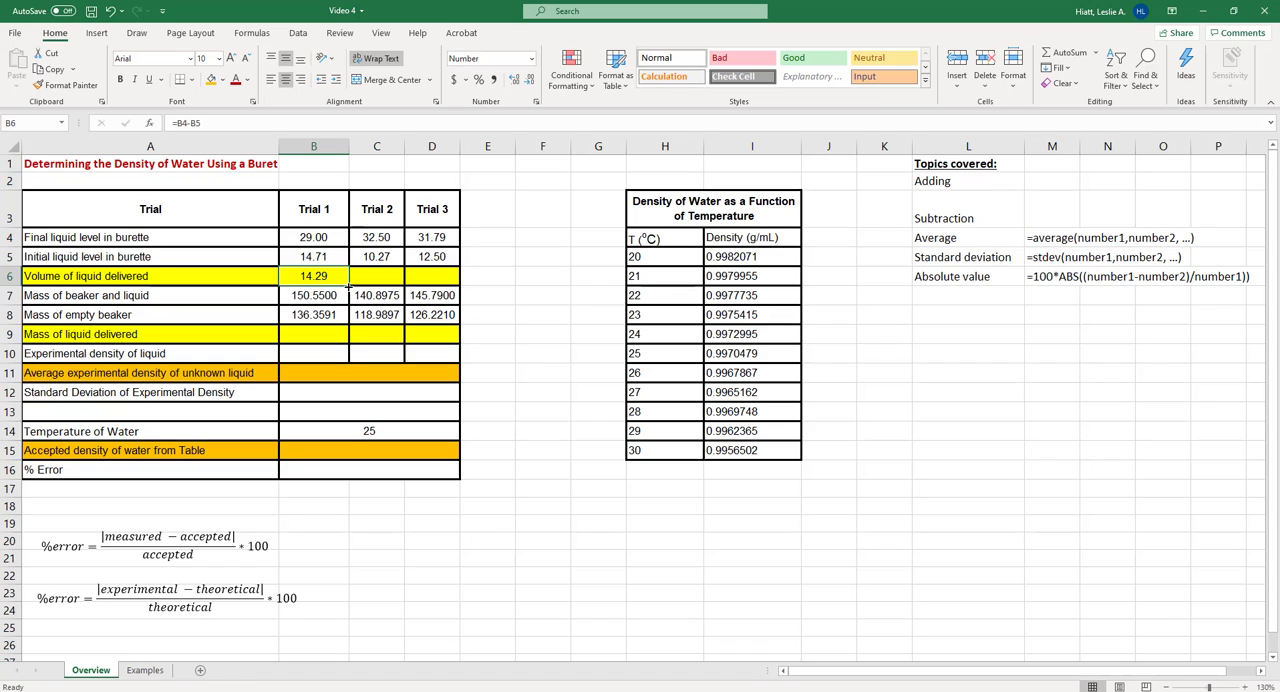
left_click_drag(348, 287, 441, 283)
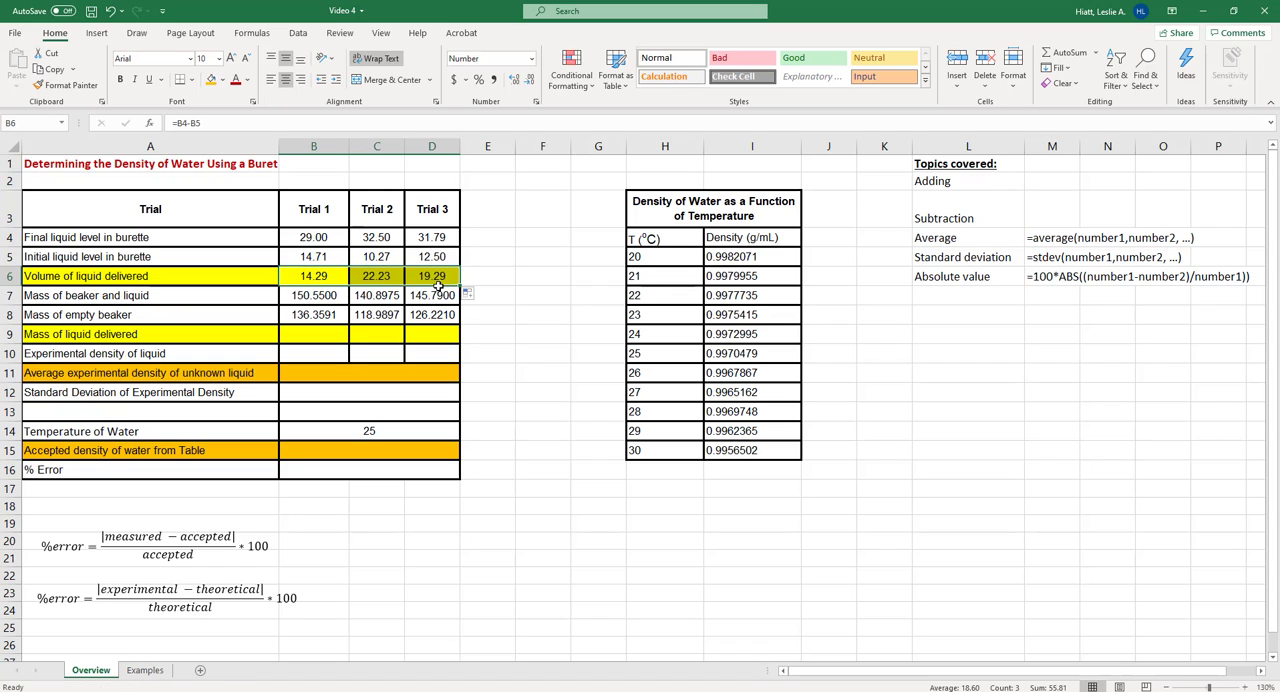
left_click(372, 276)
left_click(196, 123)
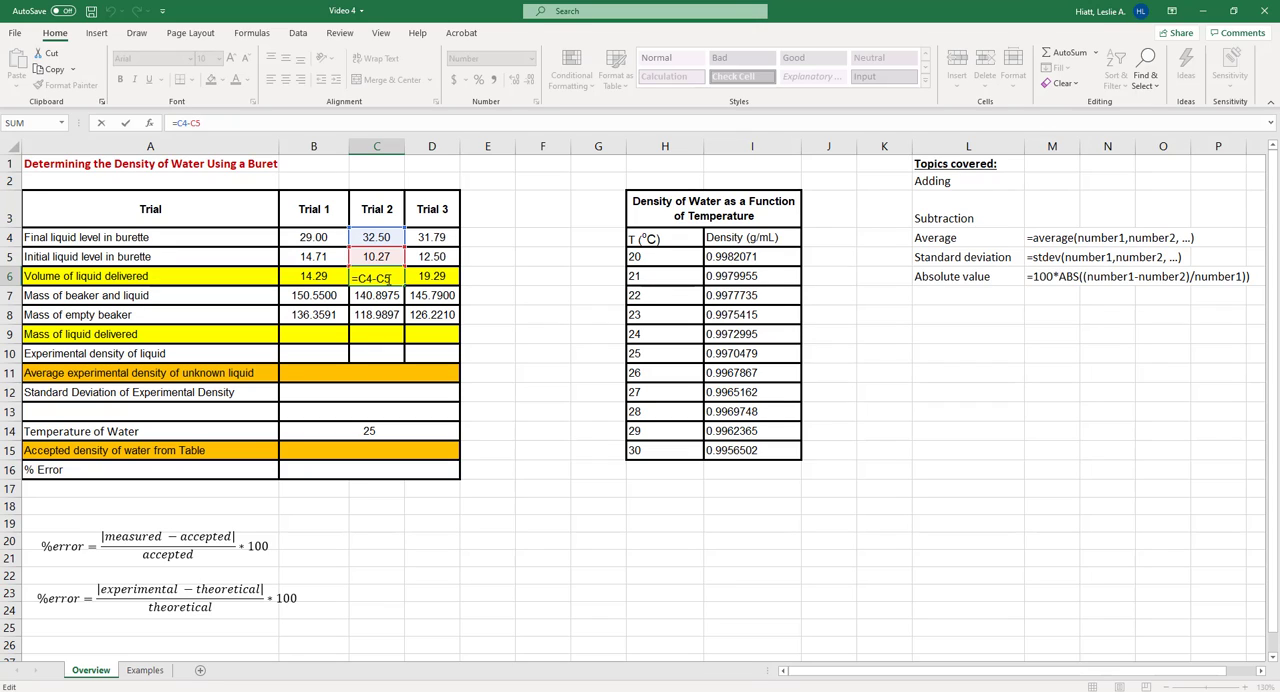
key("ctrl+Return")
key("Right")
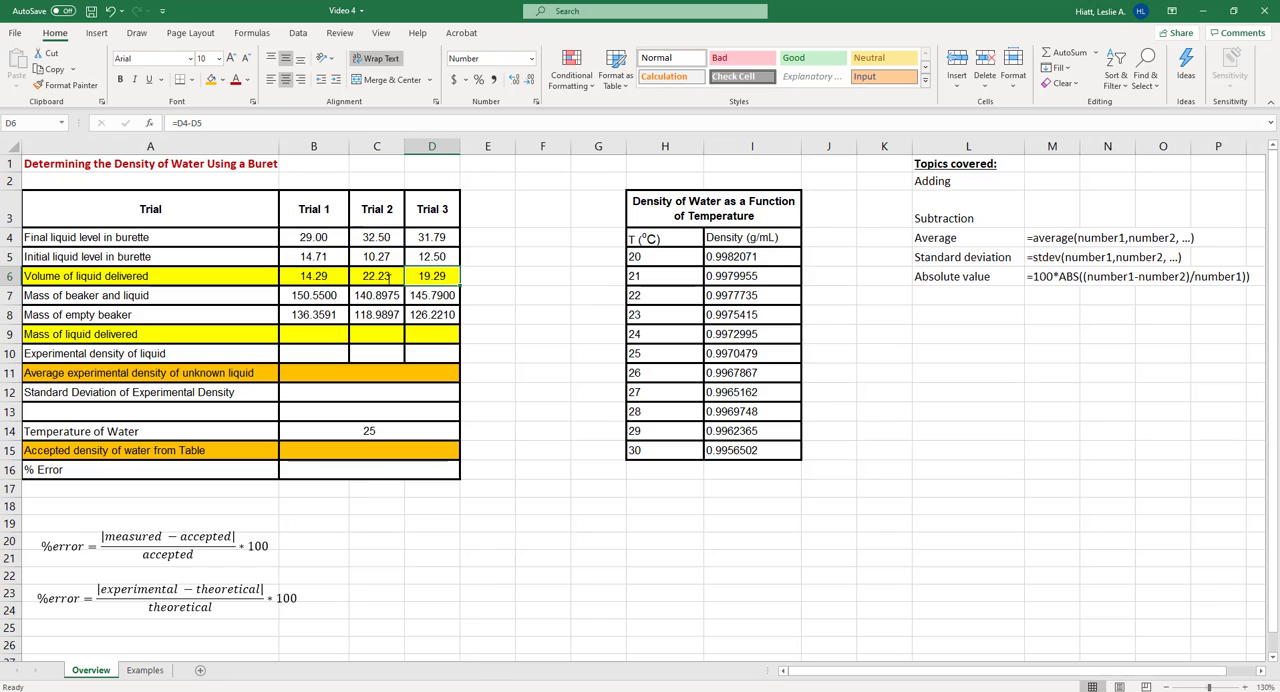
key("F2")
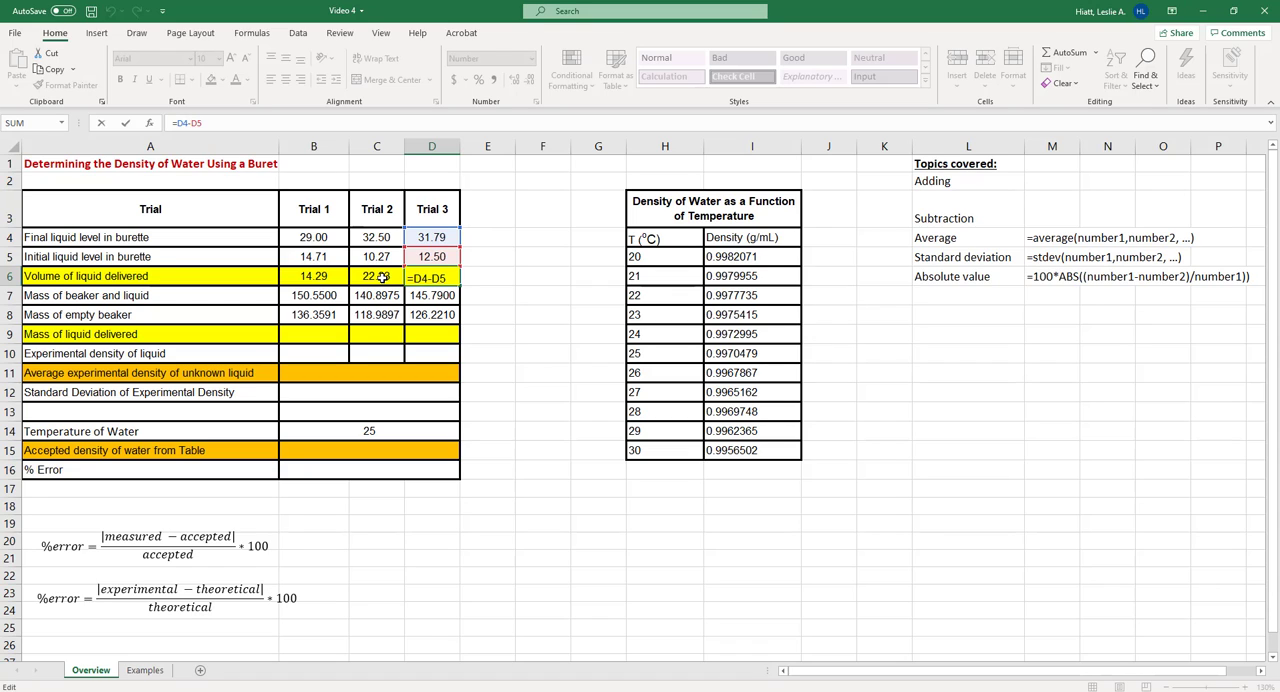
key("Return")
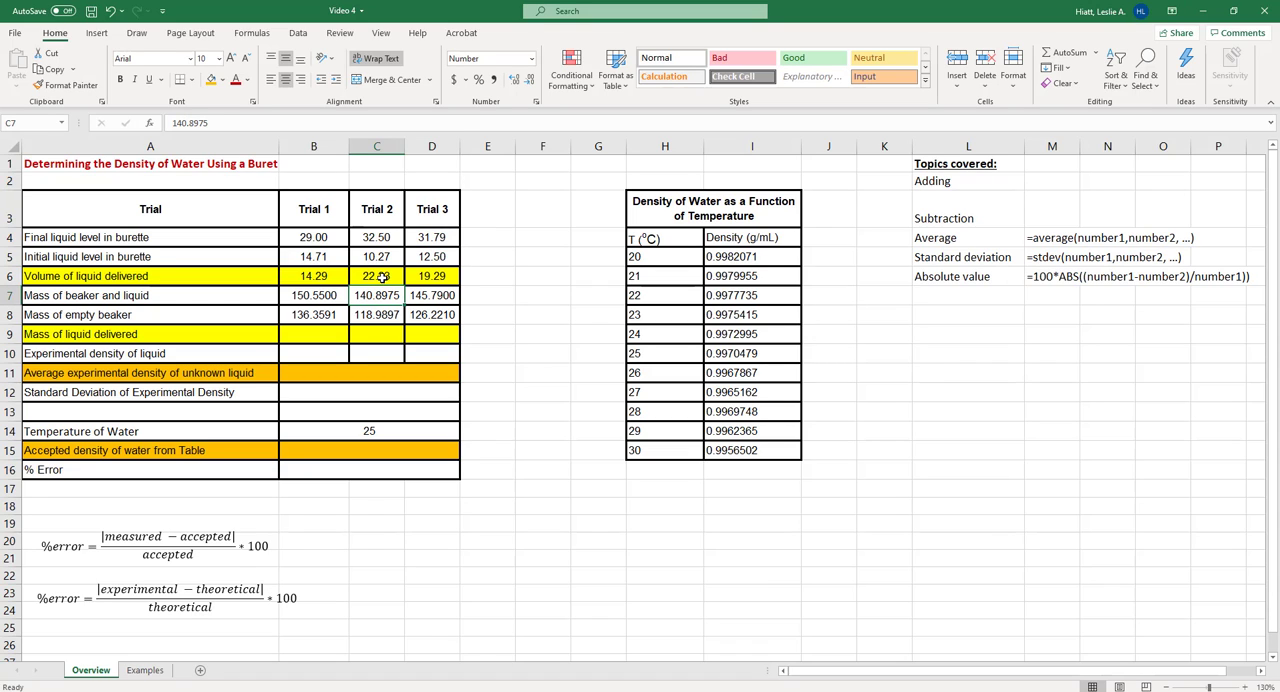
Copy the volume formulas in B6:D6 into the mass of liquid delivered row, starting at B9
left_click_drag(313, 276, 438, 278)
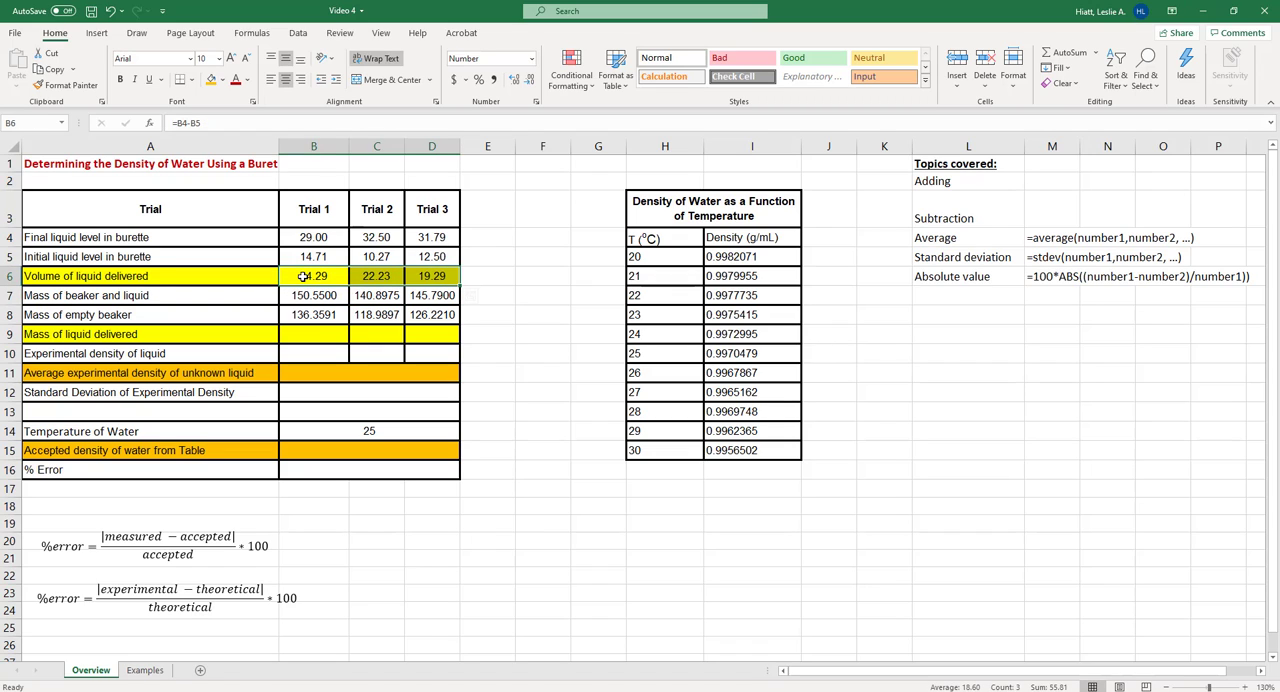
key("ctrl+c")
left_click(309, 337)
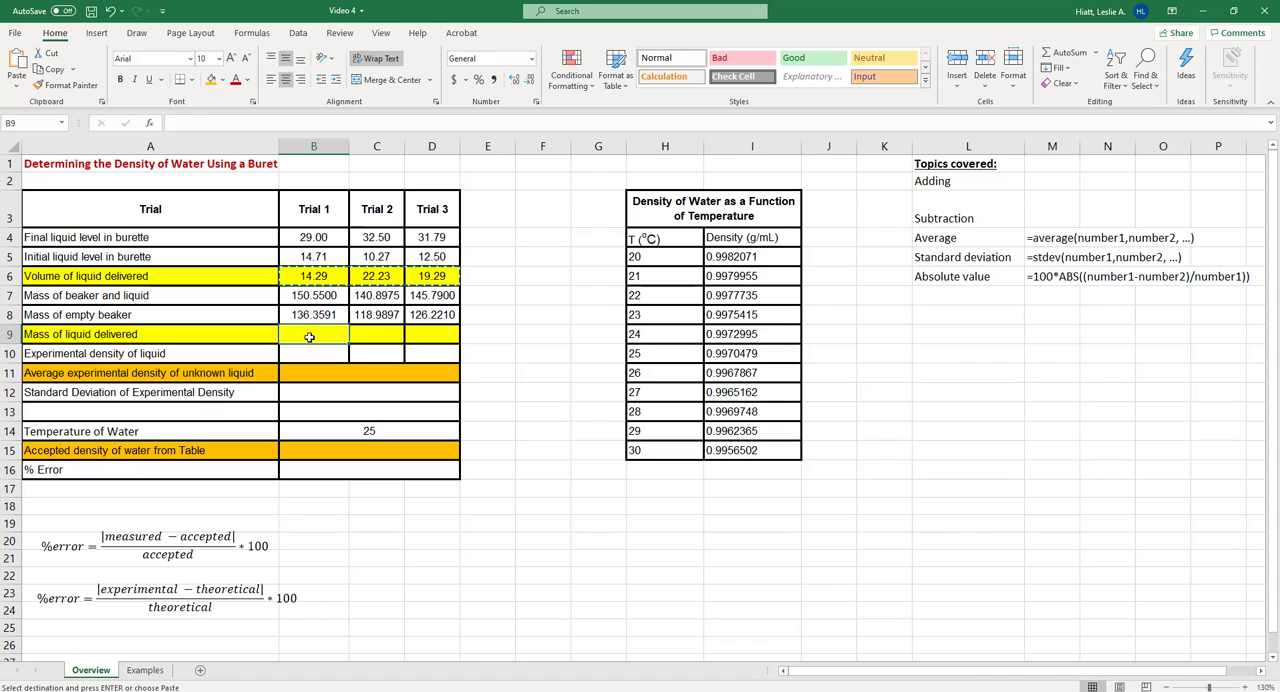
key("ctrl+v")
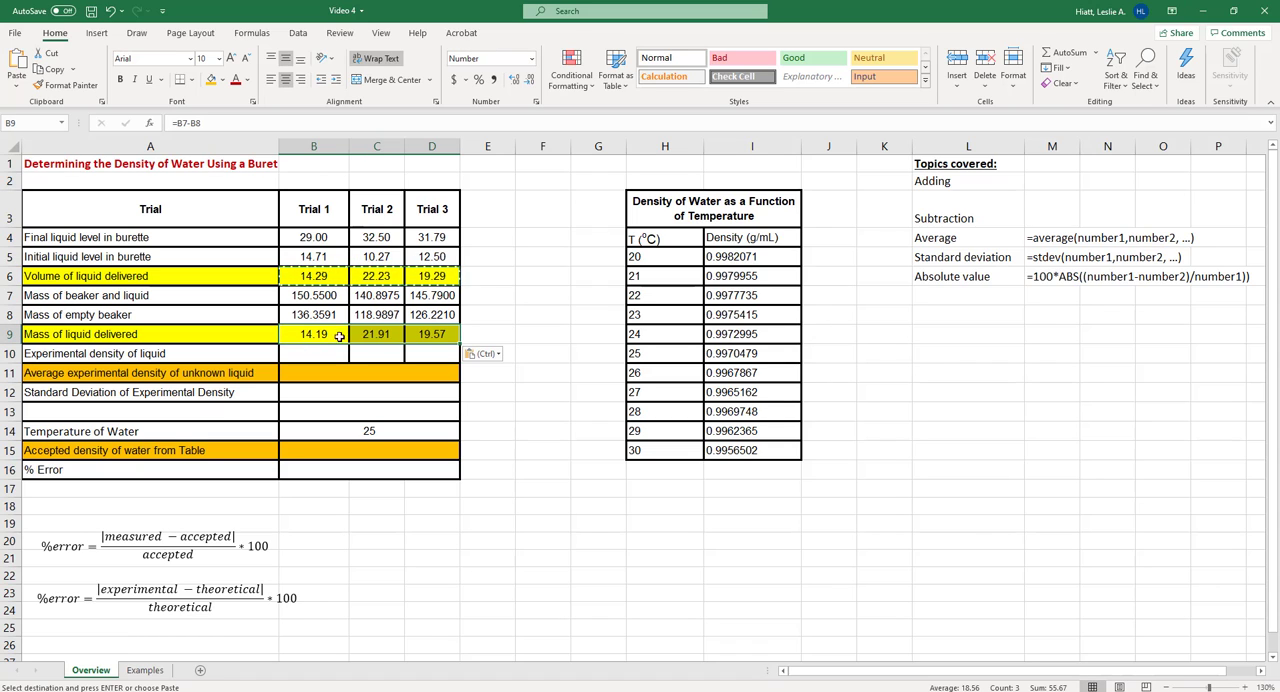
Clear the formula in B9 and re-enter Trial 1's mass of liquid delivered as =B7-B8
left_click(200, 122)
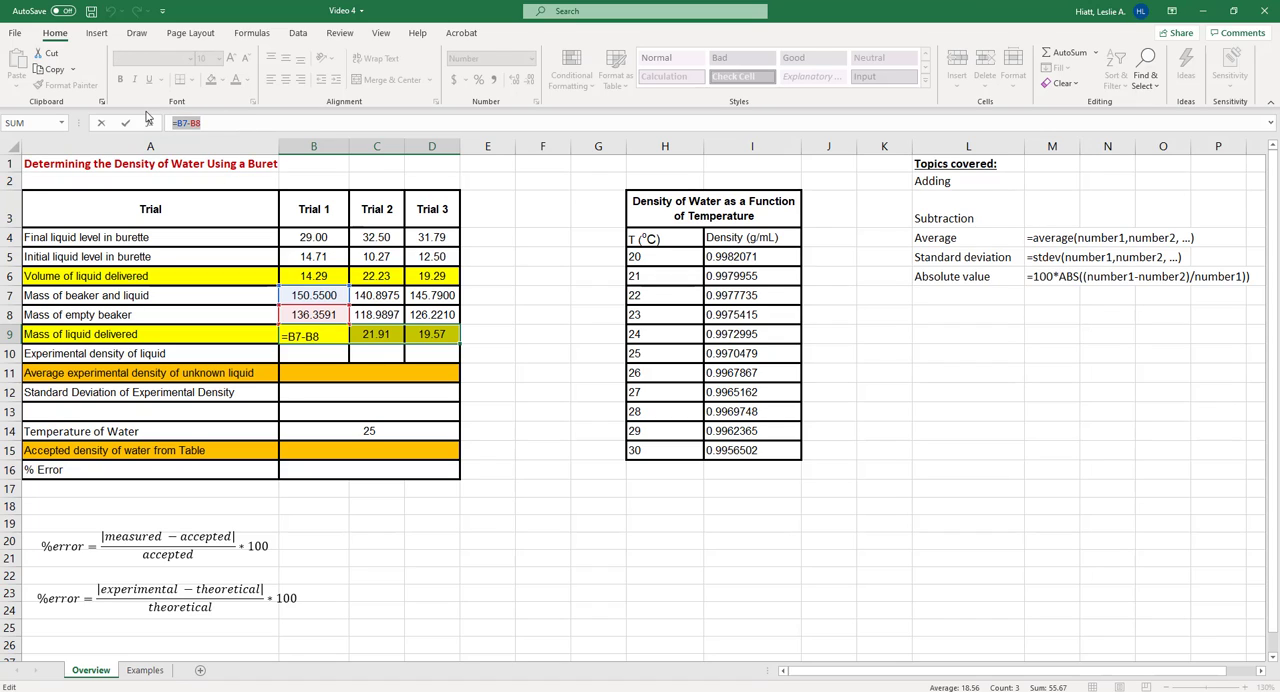
key("BackSpace")
key("BackSpace")
key("BackSpace")
key("BackSpace")
key("BackSpace")
key("BackSpace")
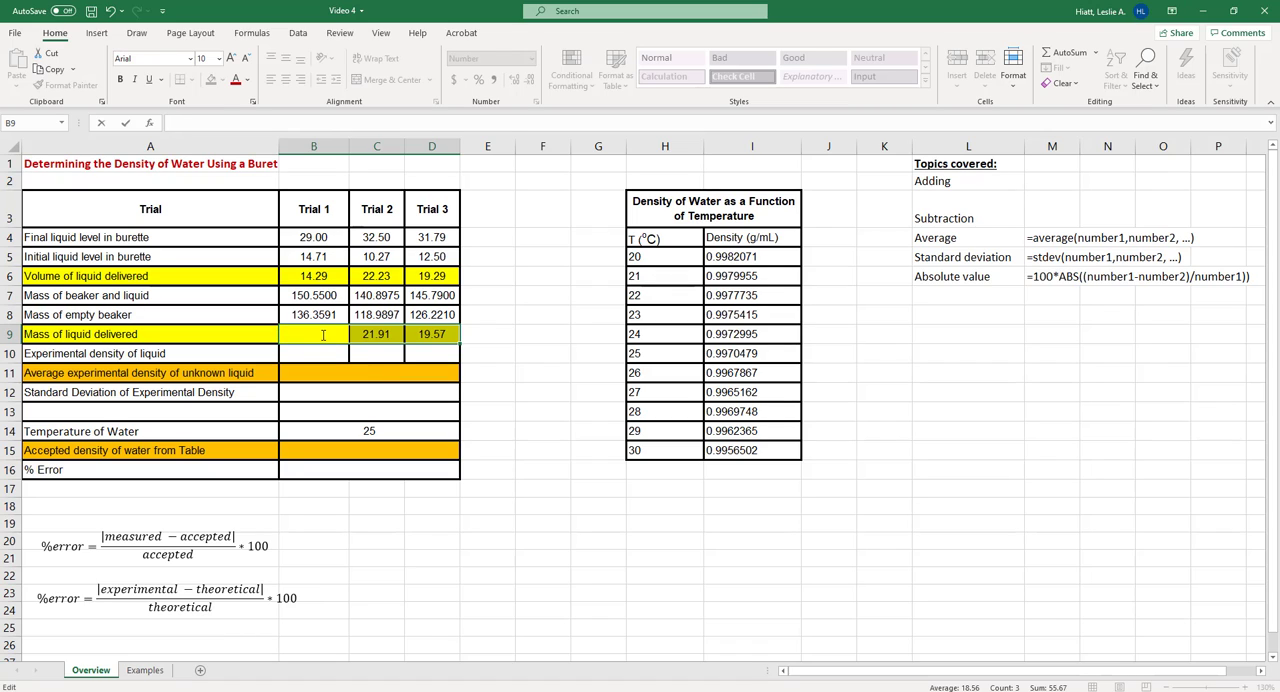
type("=")
left_click(314, 296)
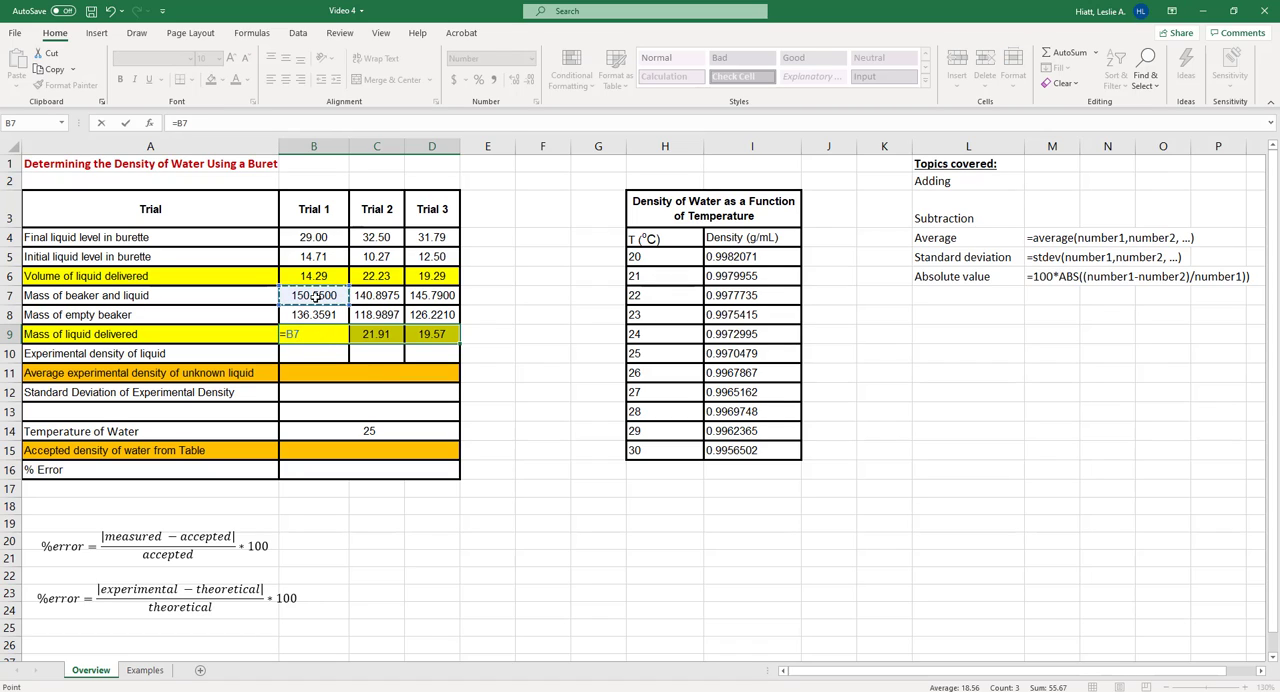
type("=")
key("BackSpace")
type("-")
left_click(330, 315)
key("Return")
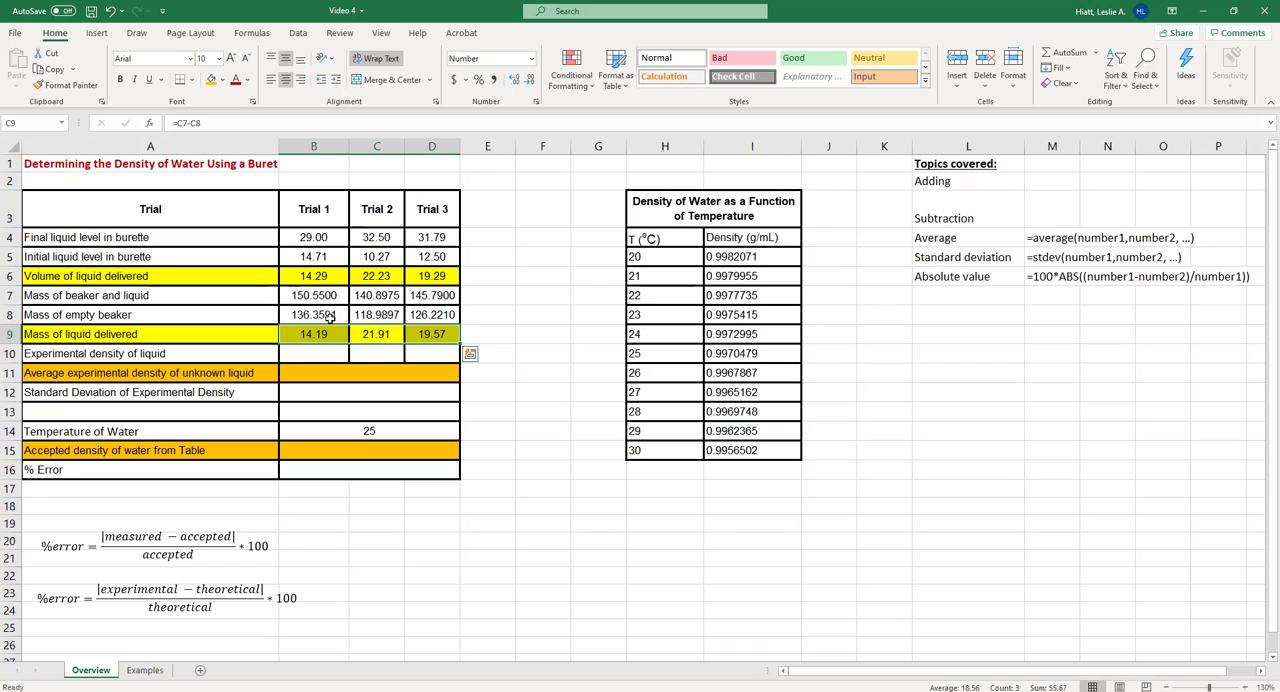
Fill the mass of liquid delivered formula from B9 across to D9
left_click(328, 332)
left_click_drag(349, 343, 438, 346)
left_click(550, 352)
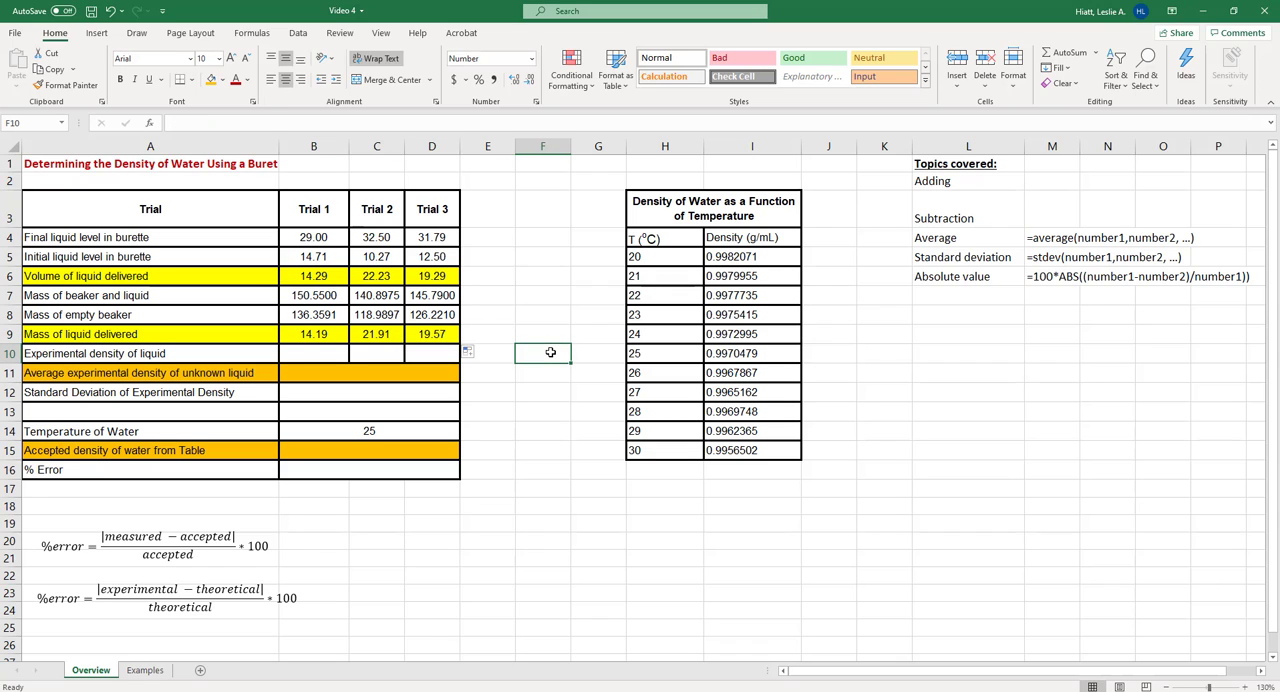
Change Trial 3's mass formula in D9 from subtraction to addition, =D7+D8
left_click(432, 334)
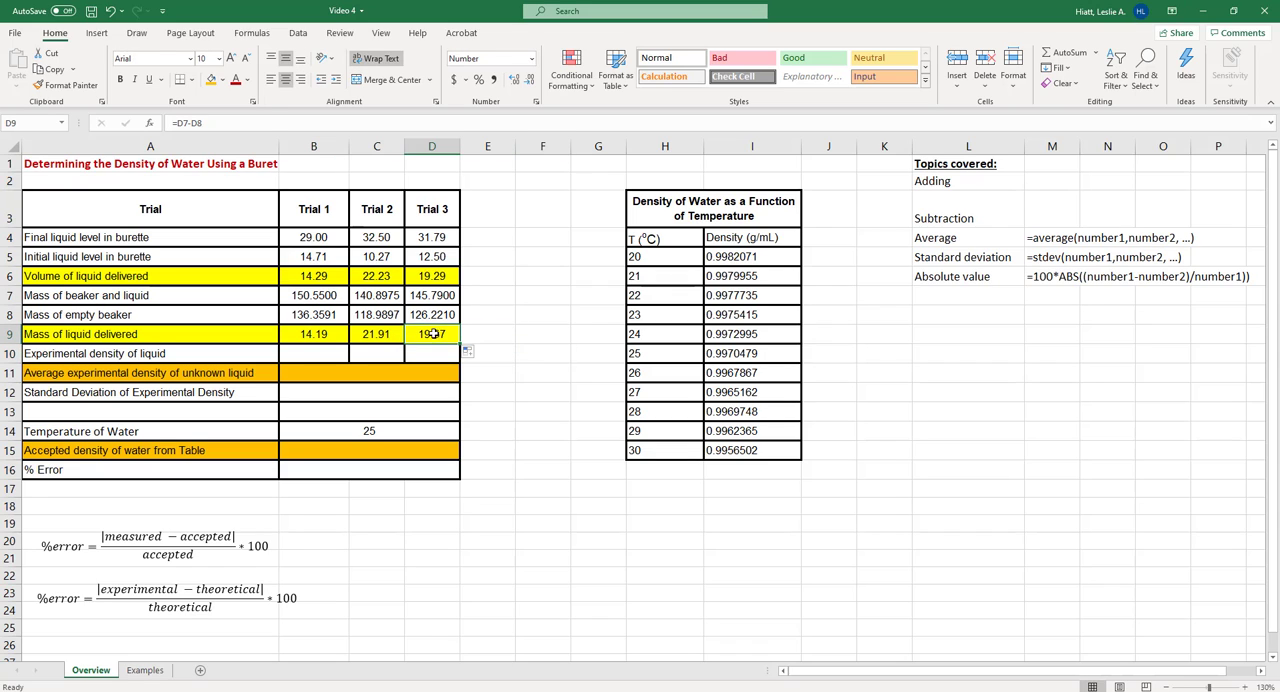
left_click(193, 122)
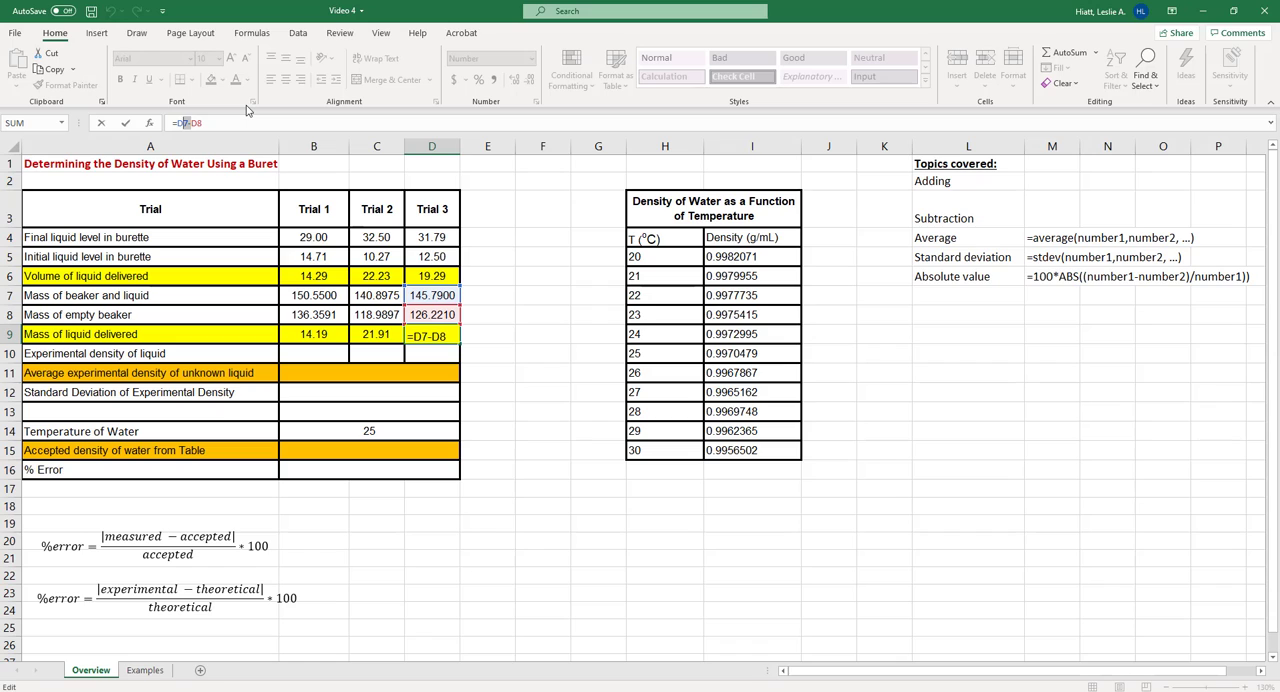
key("BackSpace")
type("+")
key("Return")
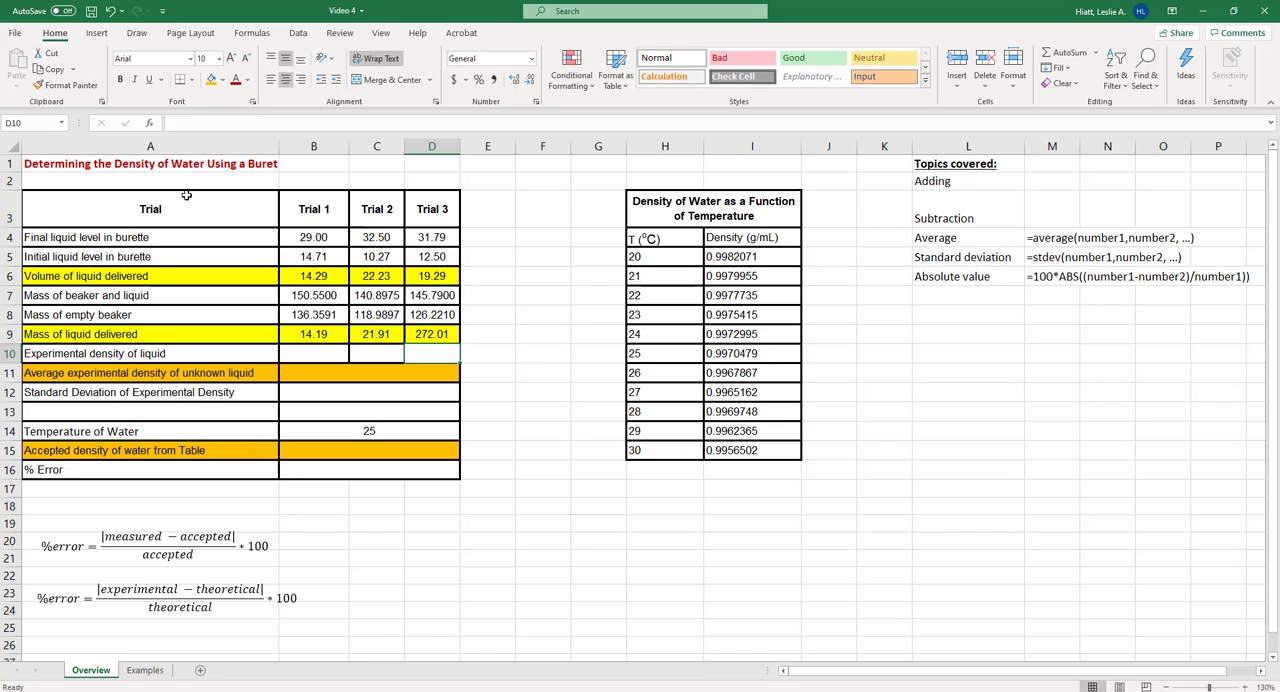
Replace Trial 3's mass of liquid delivered formula in D9 with the subtraction =D7-D8
left_click(434, 334)
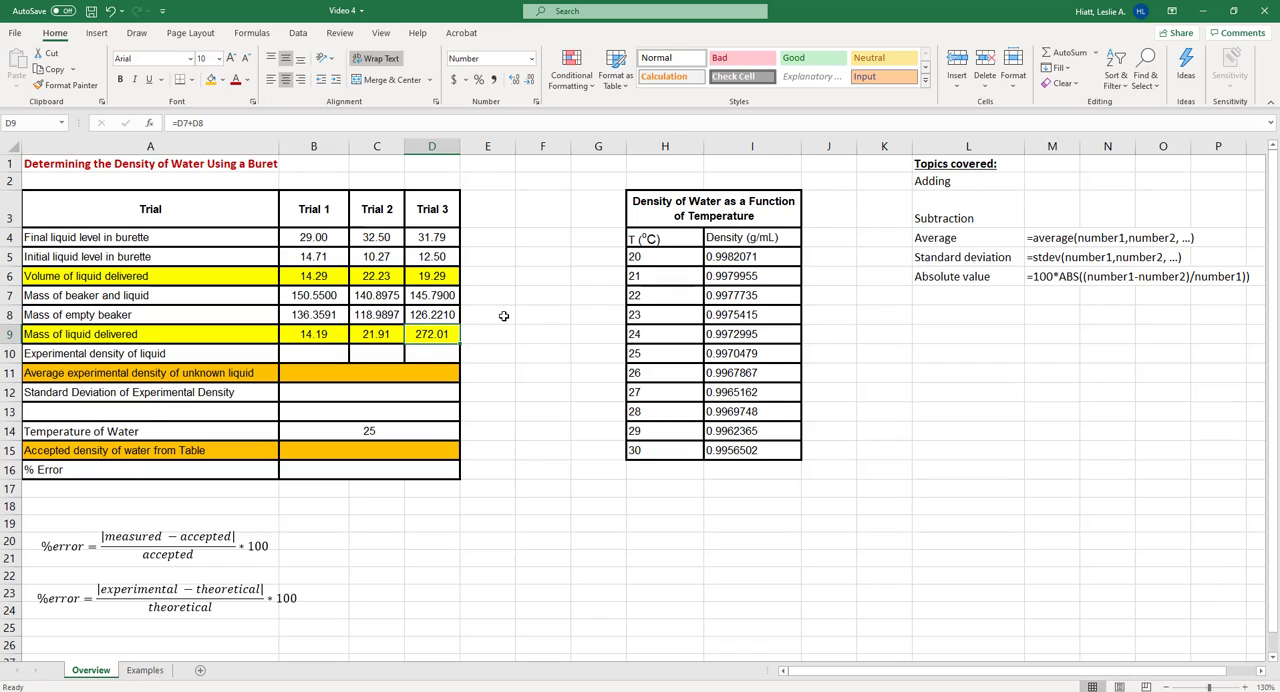
type("=D7")
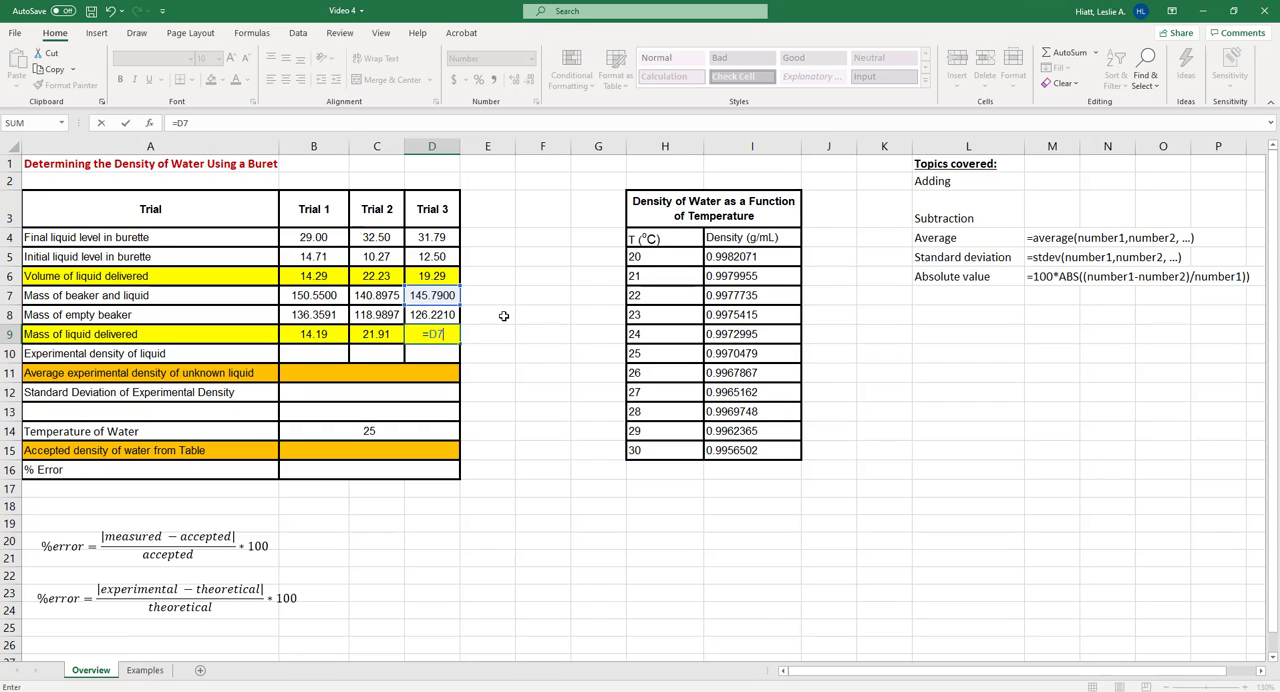
type("D")
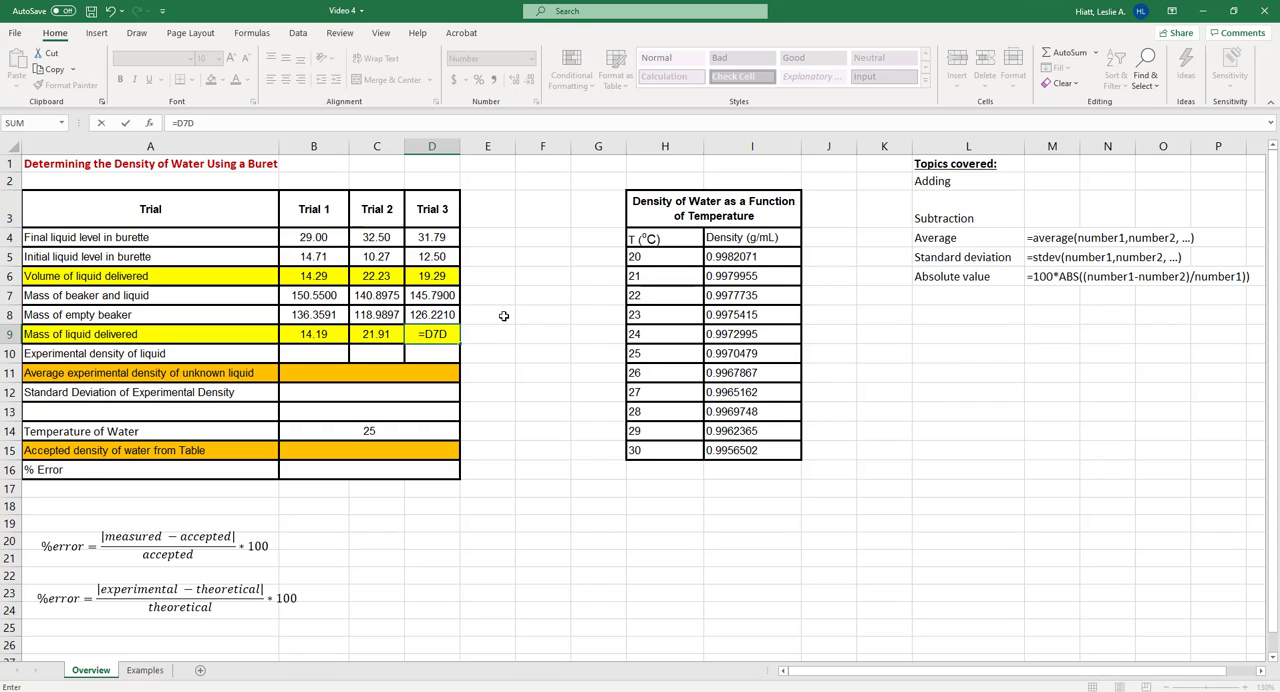
type("*")
key("BackSpace")
type("8")
key("BackSpace")
key("BackSpace")
key("BackSpace")
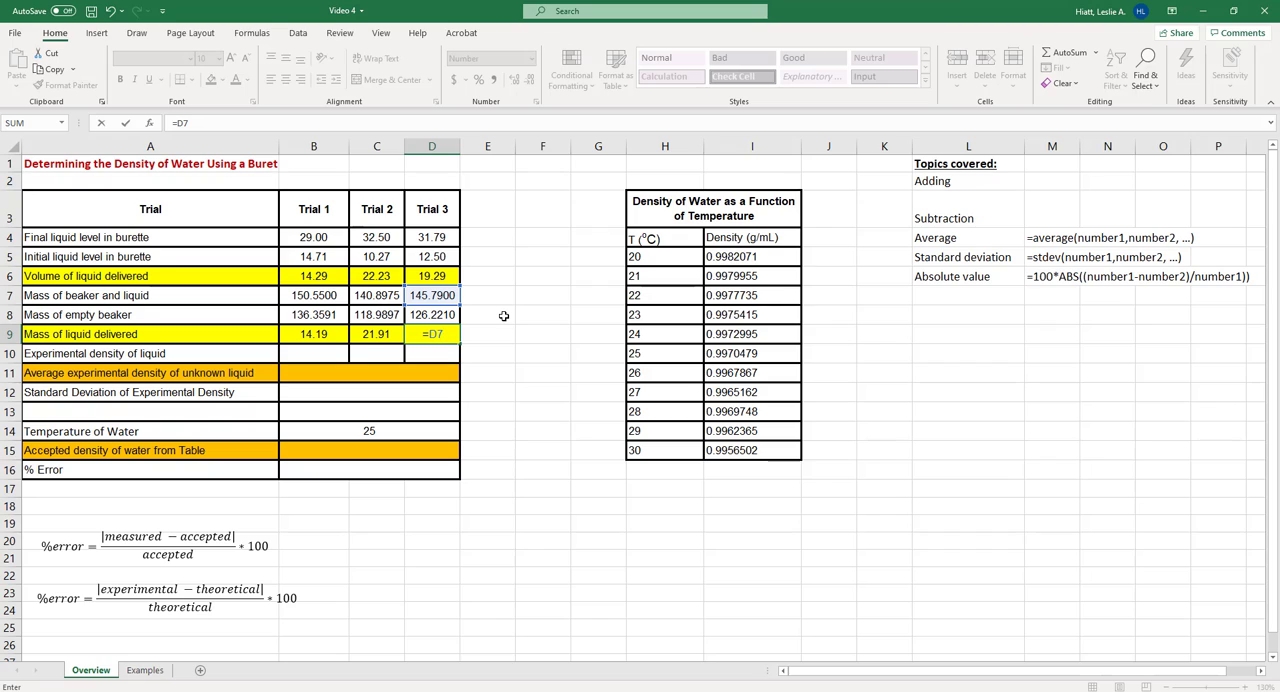
type("-D")
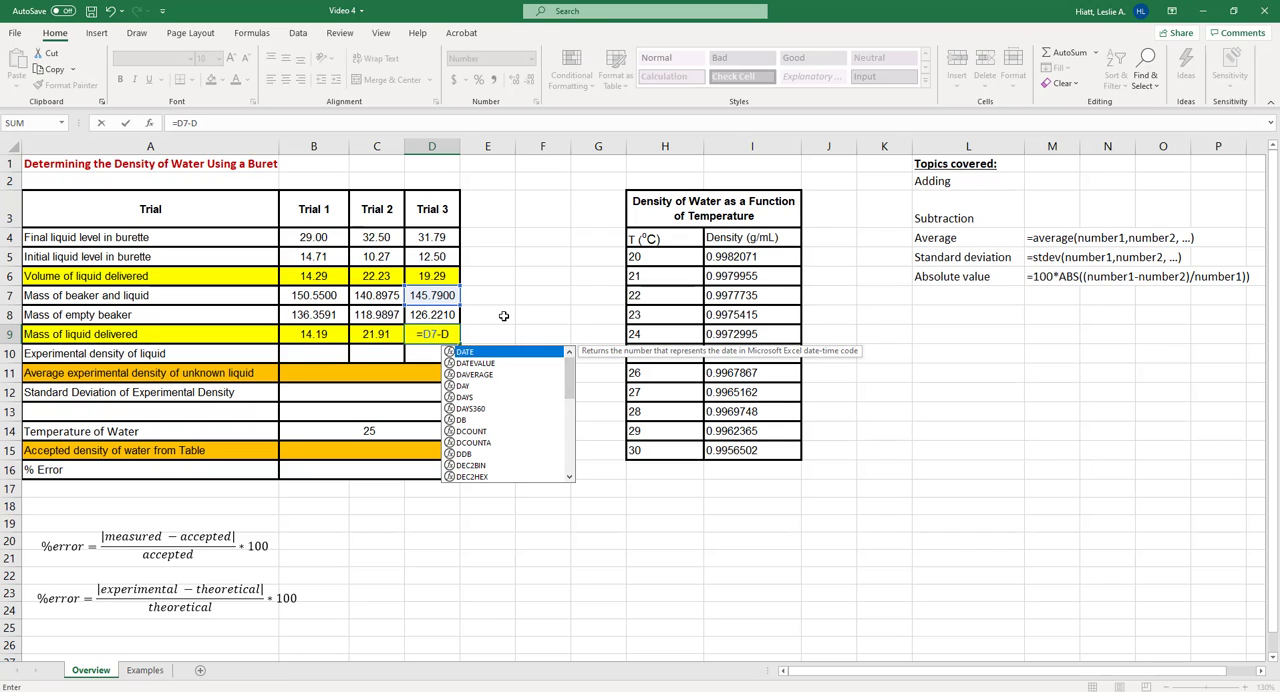
type("8")
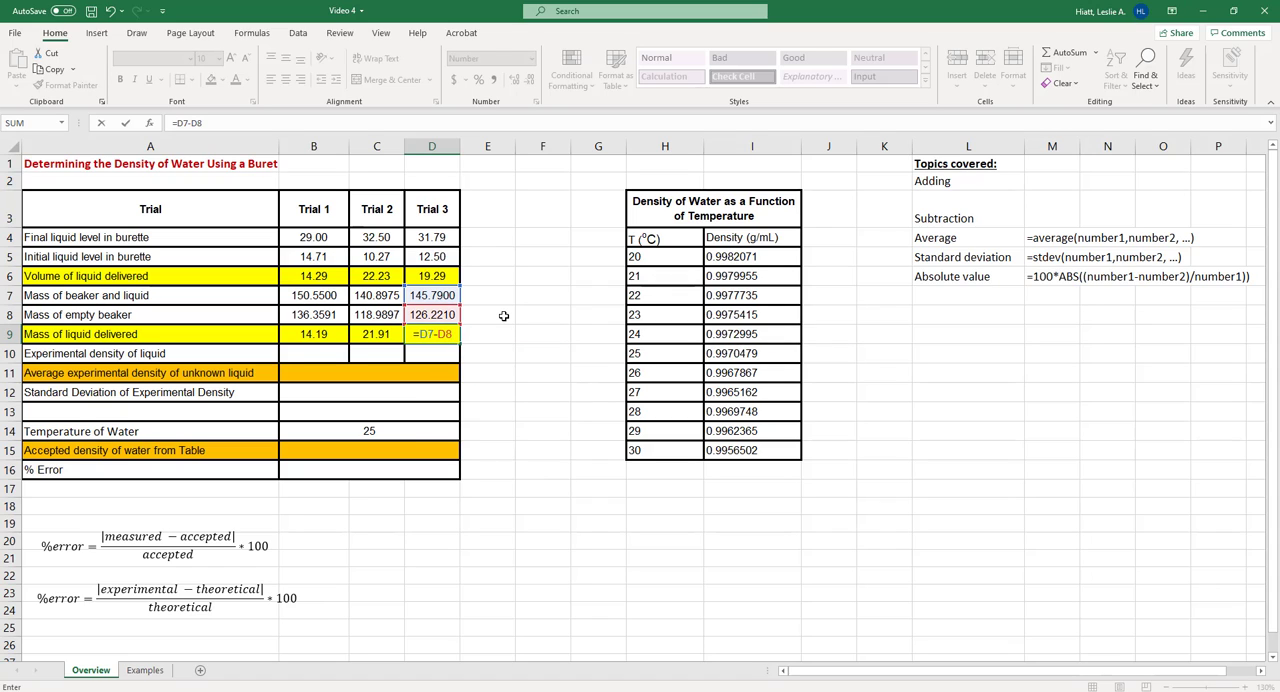
key("Return")
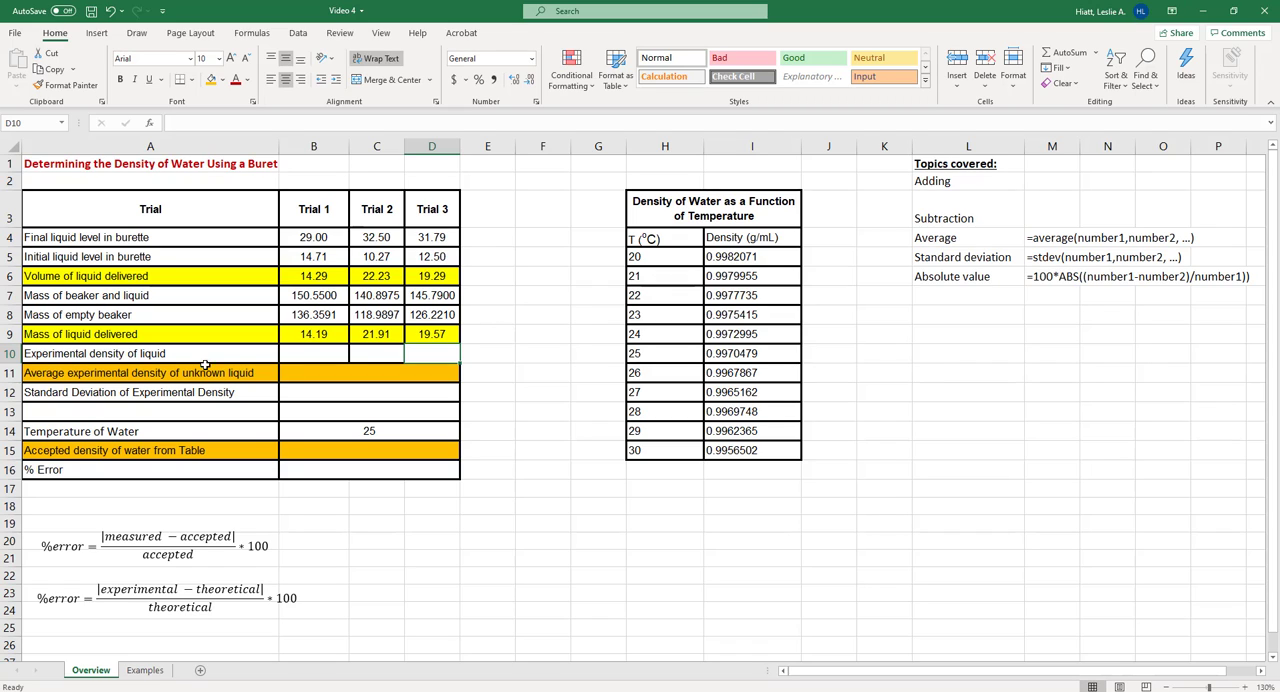
Calculate Trial 1's experimental density in B10 by dividing mass by volume delivered, =B9/B6
left_click(166, 358)
left_click(316, 360)
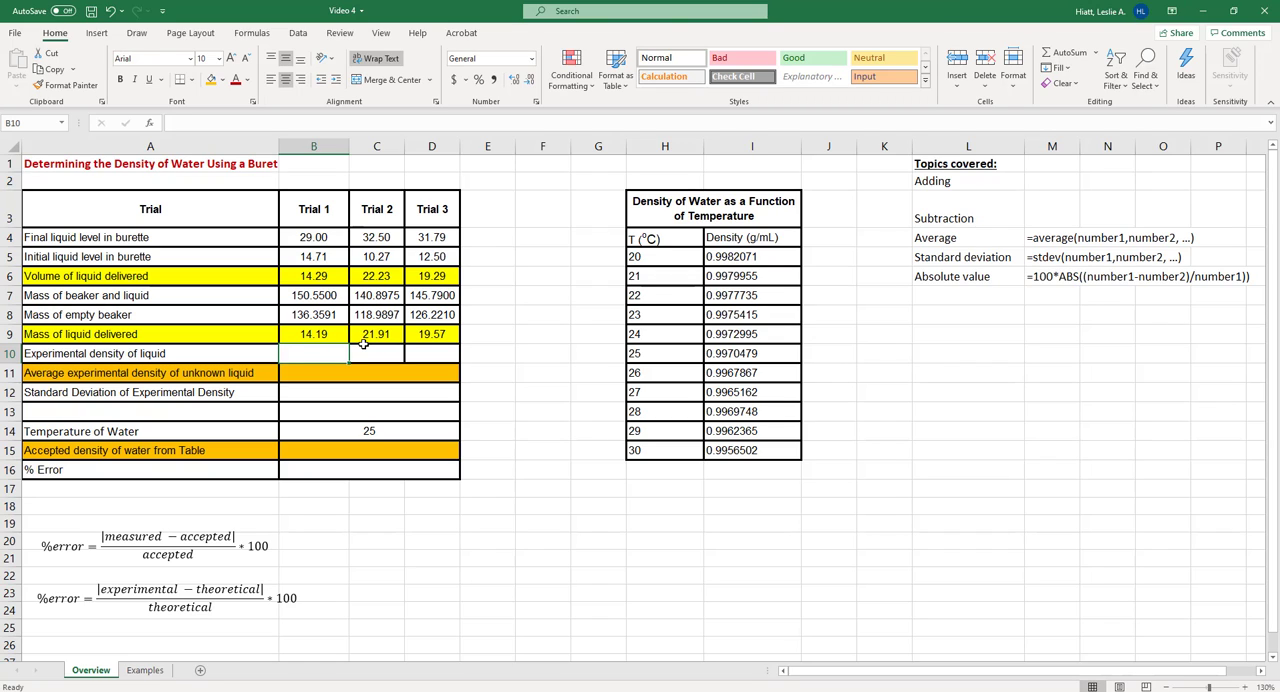
type("=")
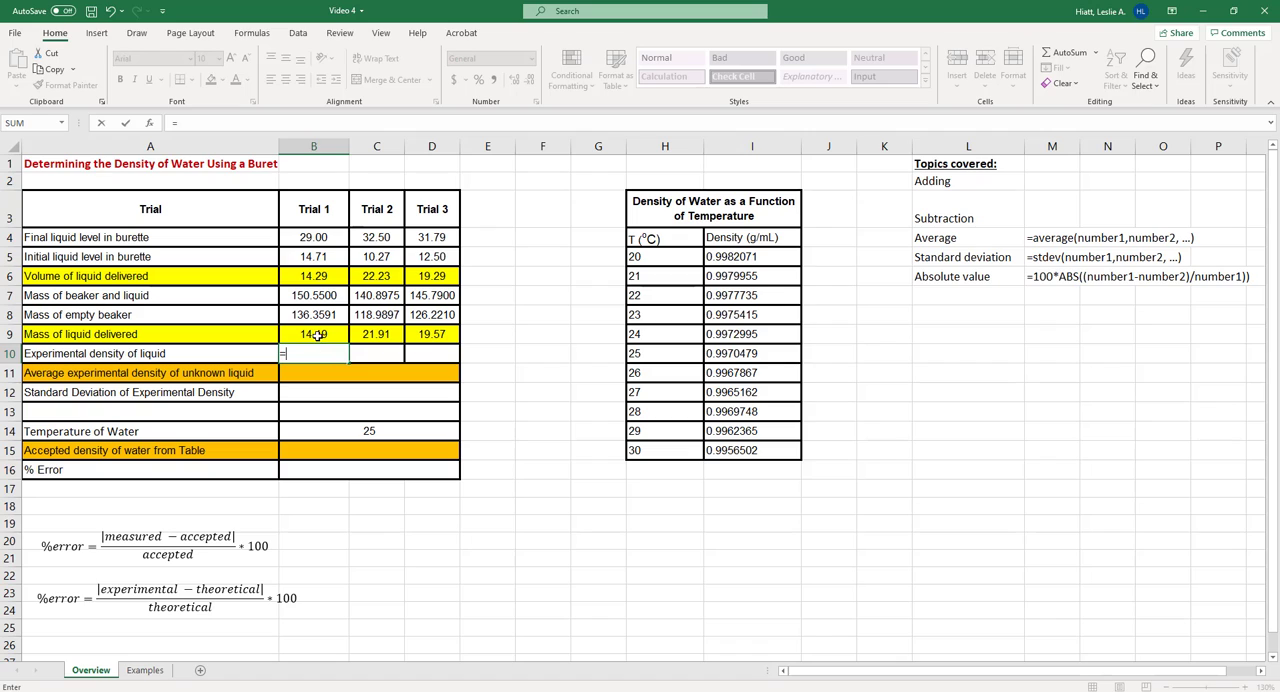
left_click(316, 335)
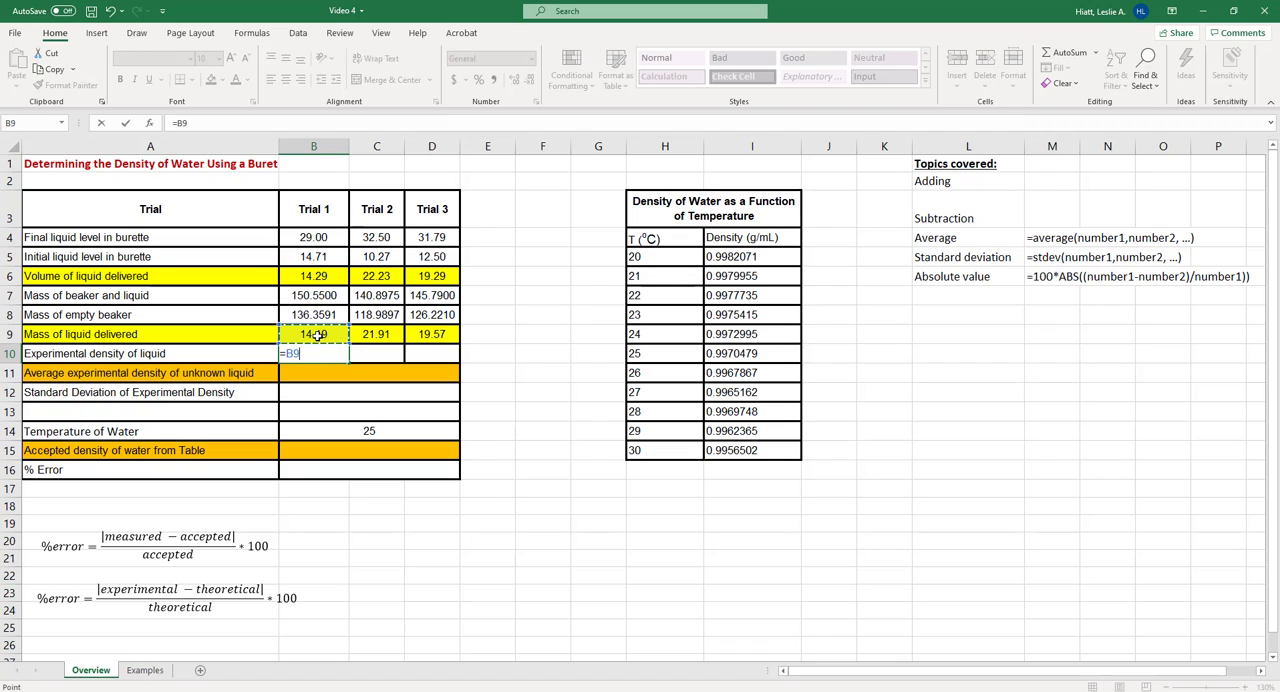
type("/")
left_click(320, 277)
key("Return")
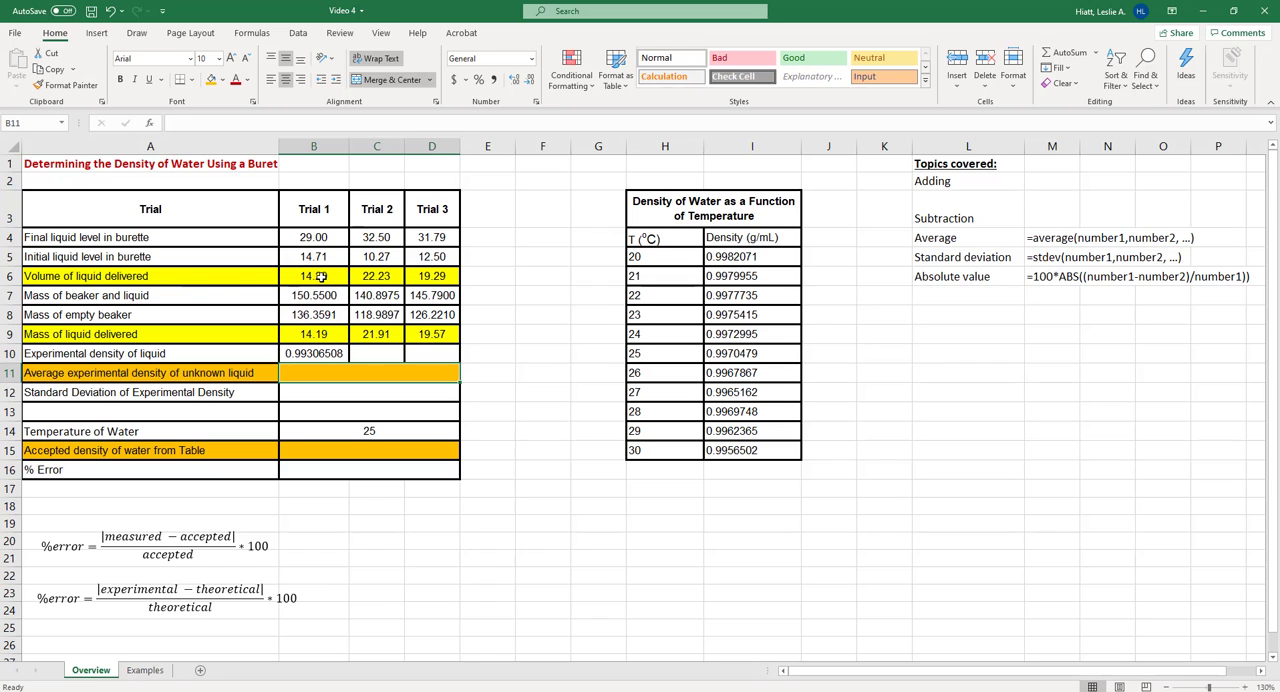
Fill the experimental density formula from B10 across to D10 for Trials 2 and 3
left_click(340, 355)
left_click_drag(380, 363, 445, 363)
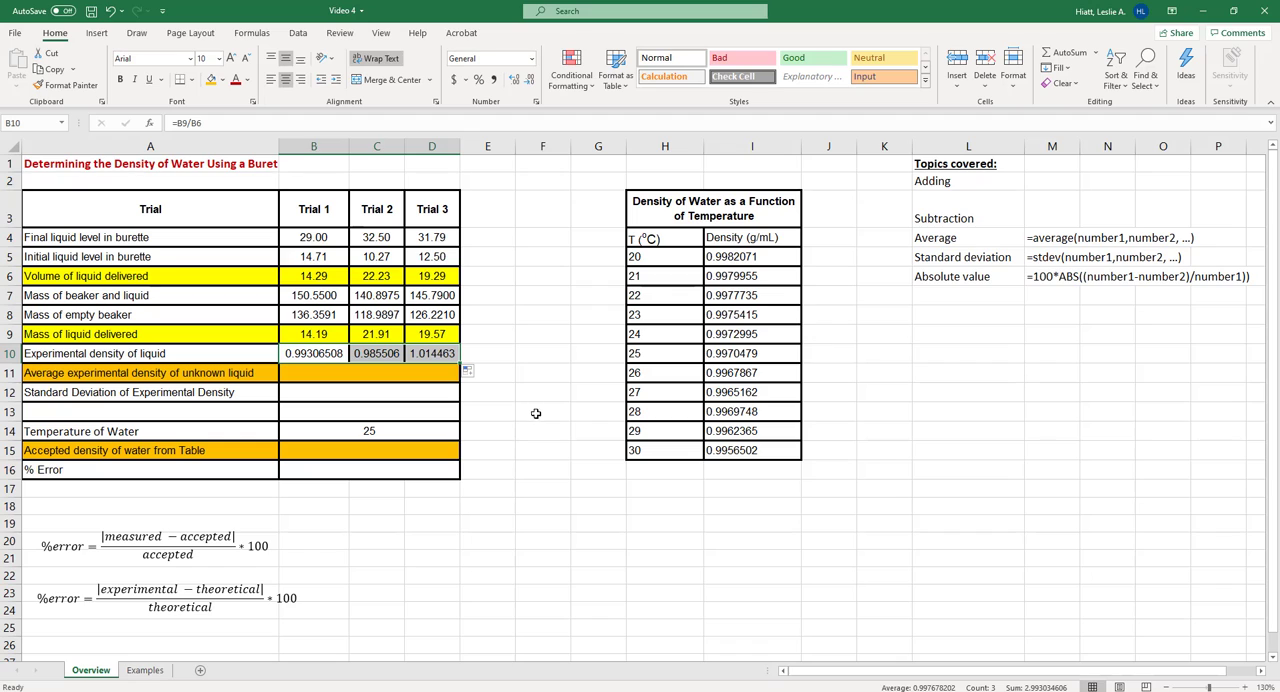
left_click(525, 410)
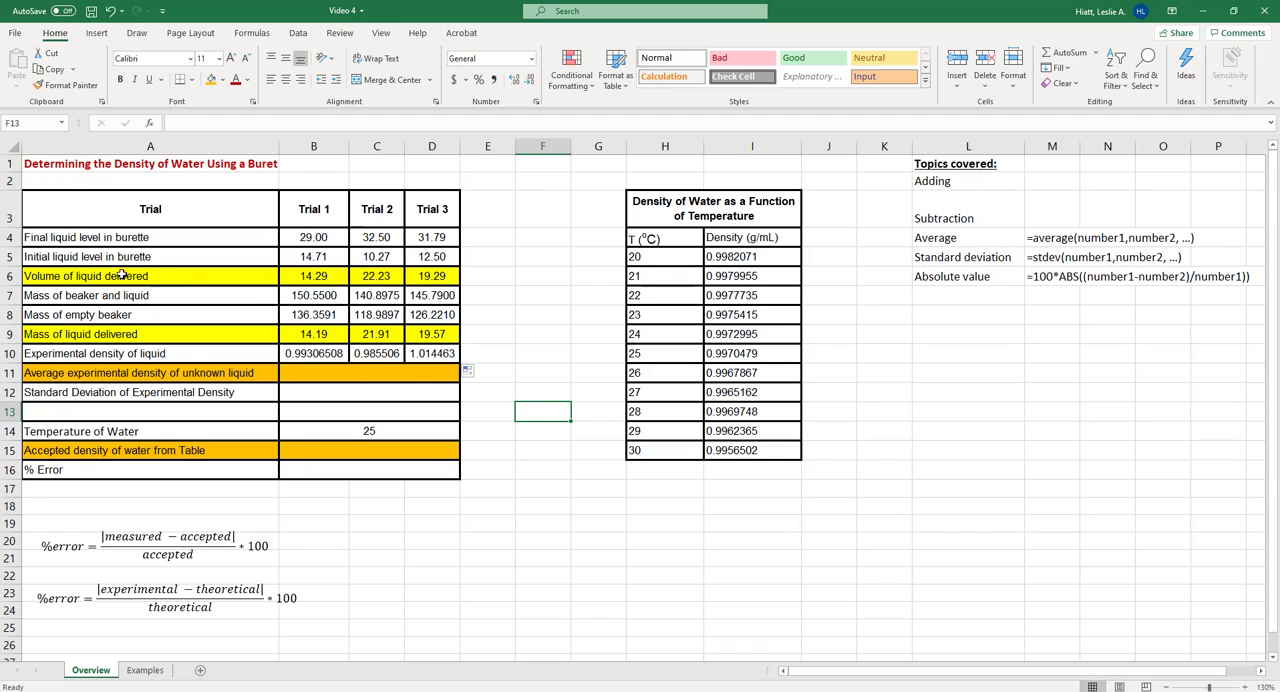
Preview the available fill colours for the volume of liquid delivered row, A6:D6
left_click_drag(118, 275, 448, 277)
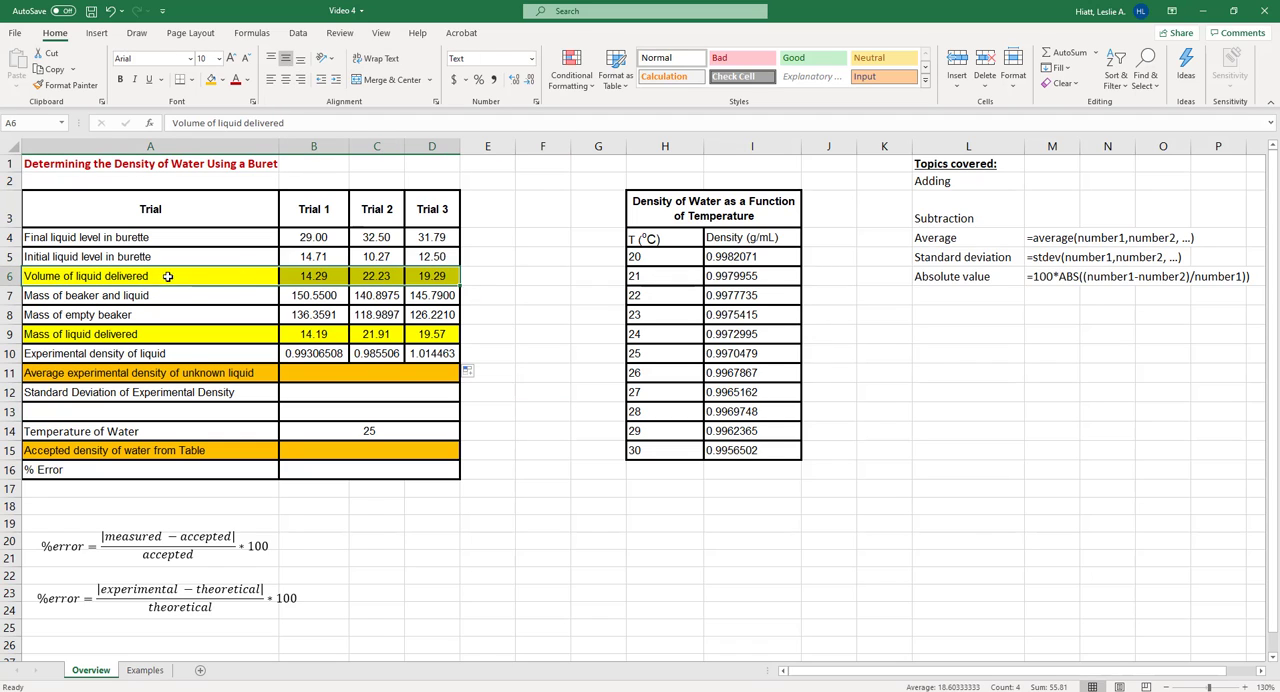
left_click(221, 81)
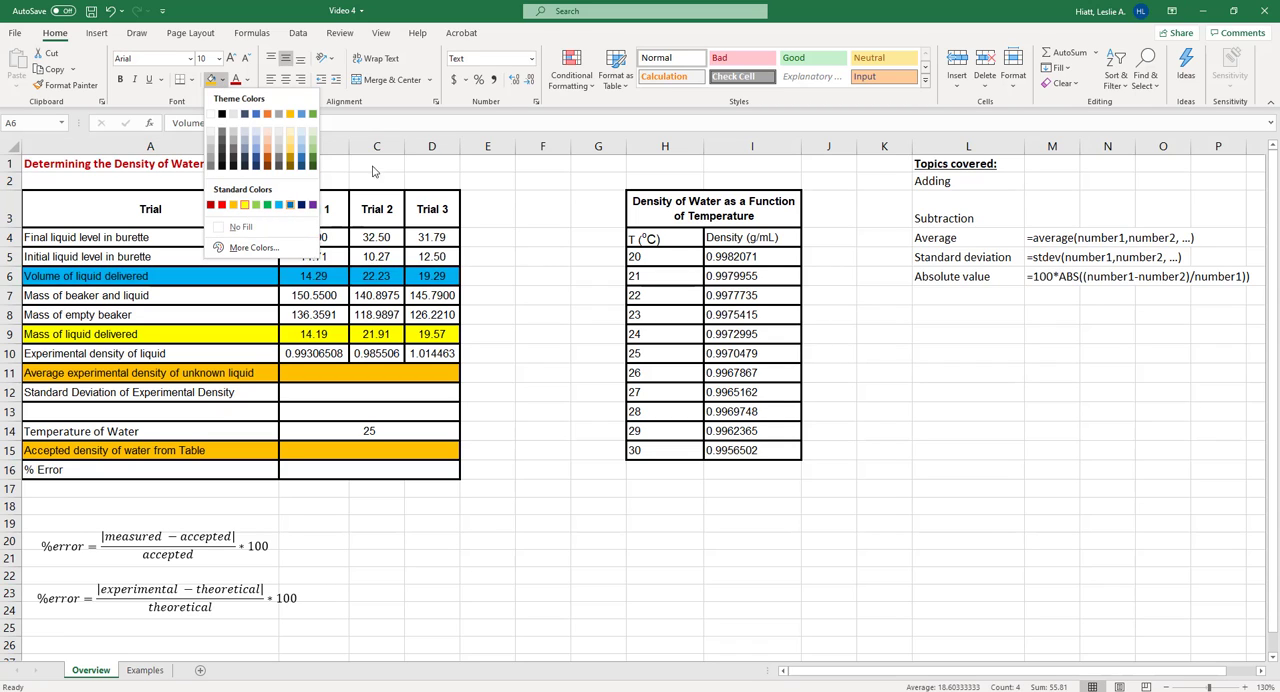
left_click(244, 205)
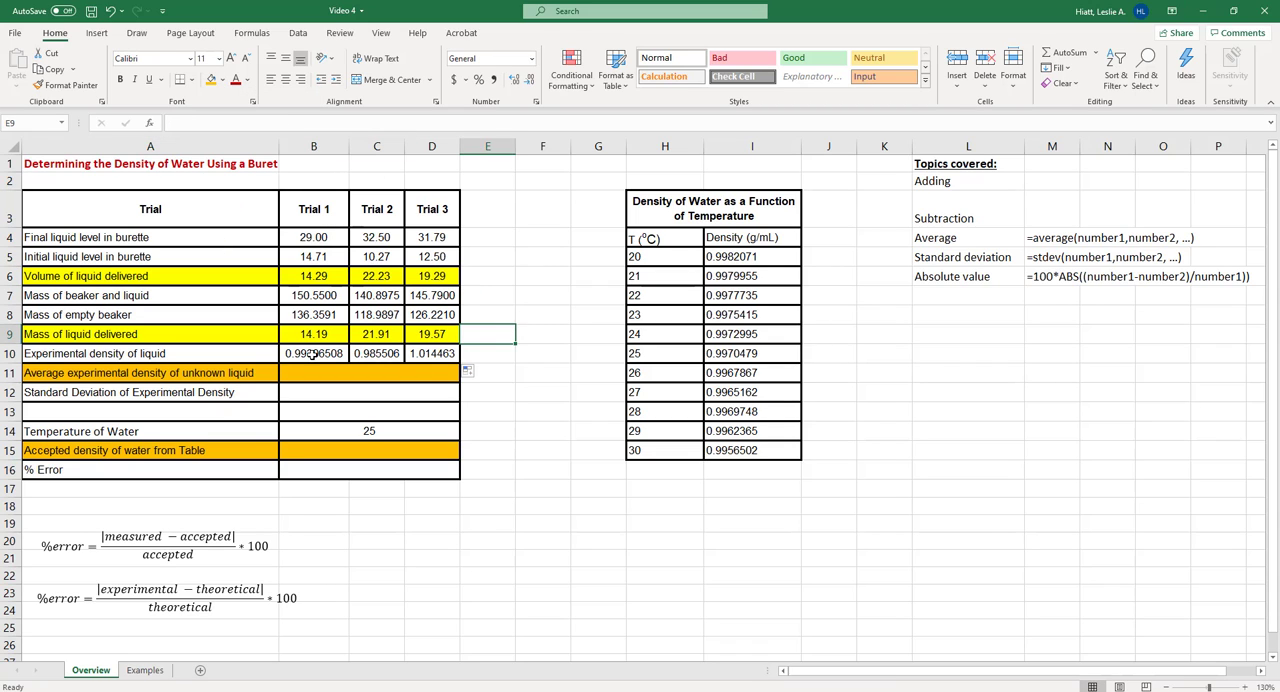
Display the mass of liquid delivered values in B9:D9 with four decimal places
left_click_drag(313, 354, 432, 356)
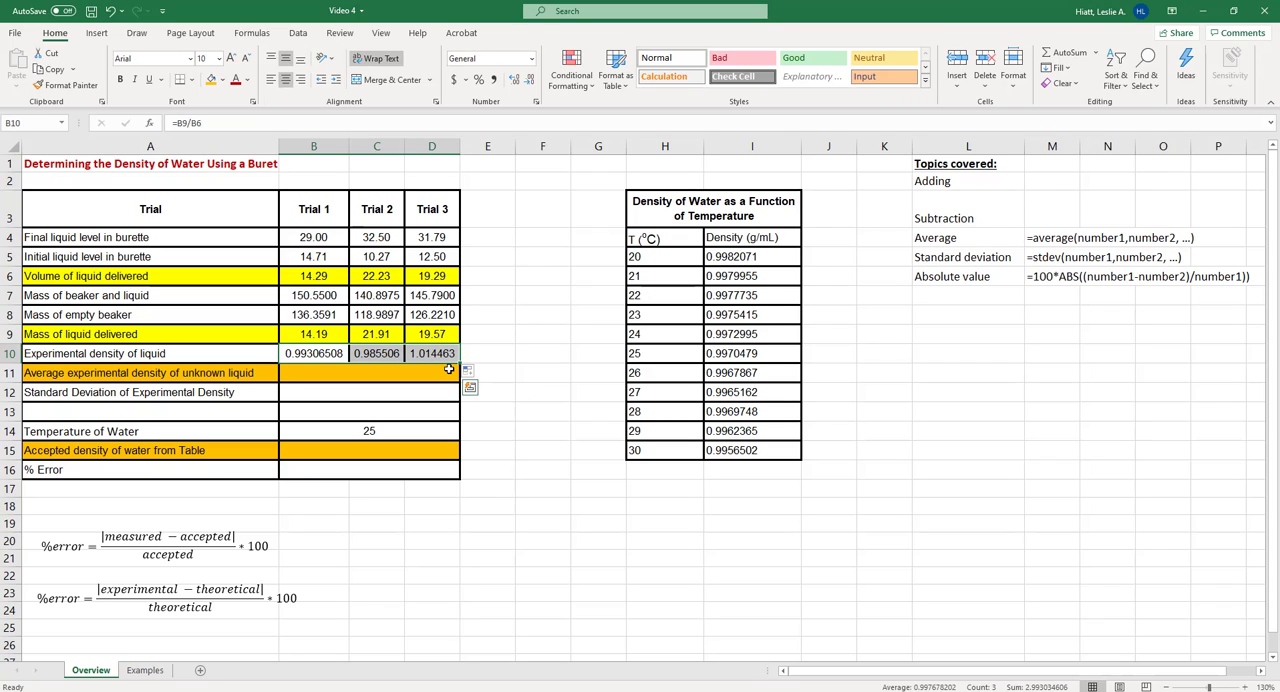
left_click(300, 334)
left_click_drag(382, 336, 428, 336)
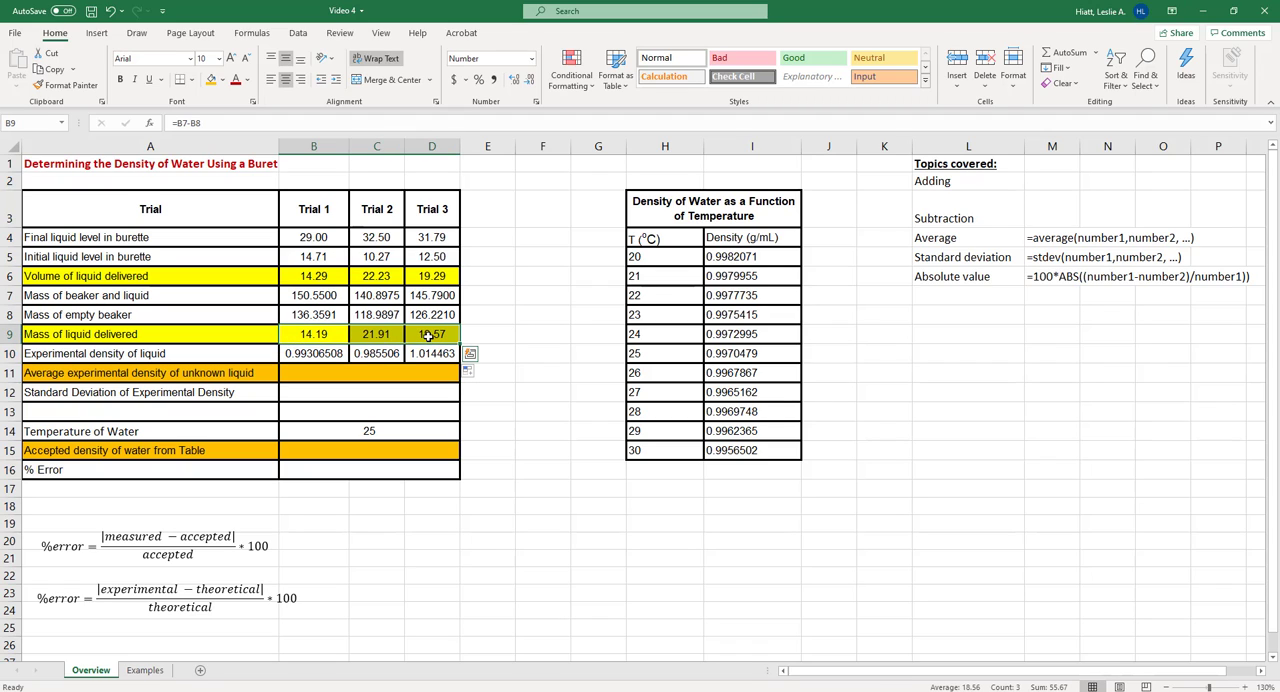
left_click(529, 80)
left_click(515, 80)
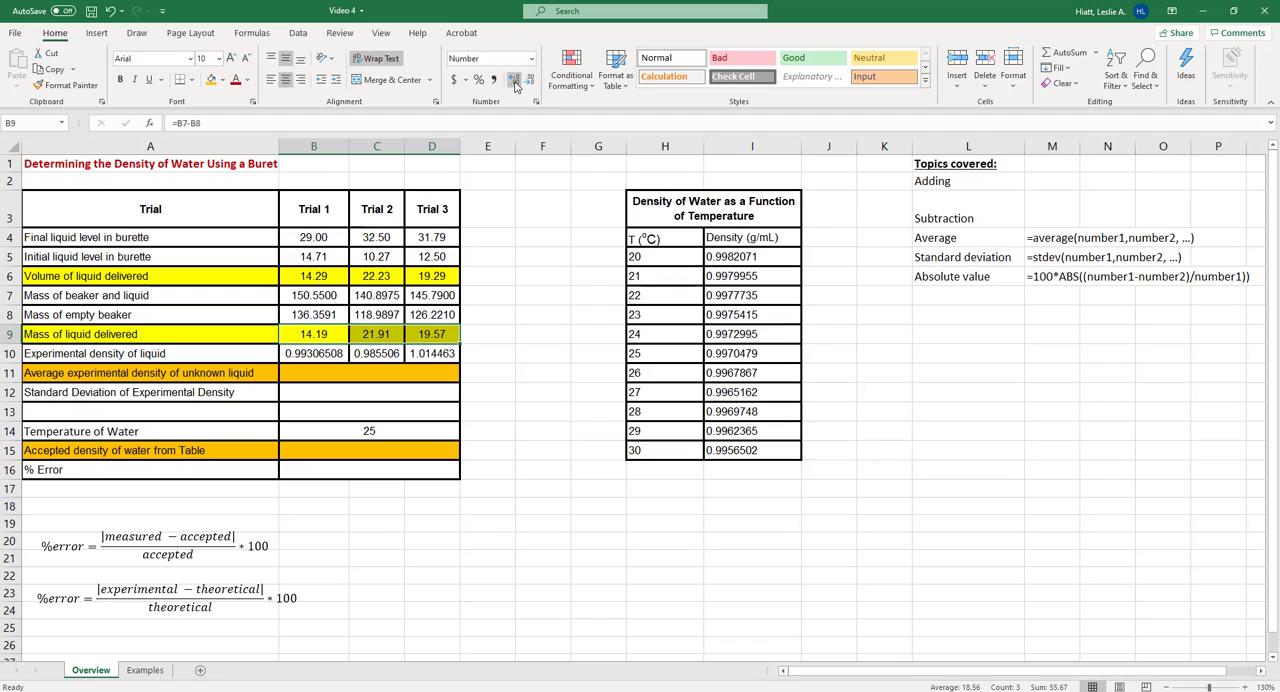
left_click(515, 80)
left_click(515, 80)
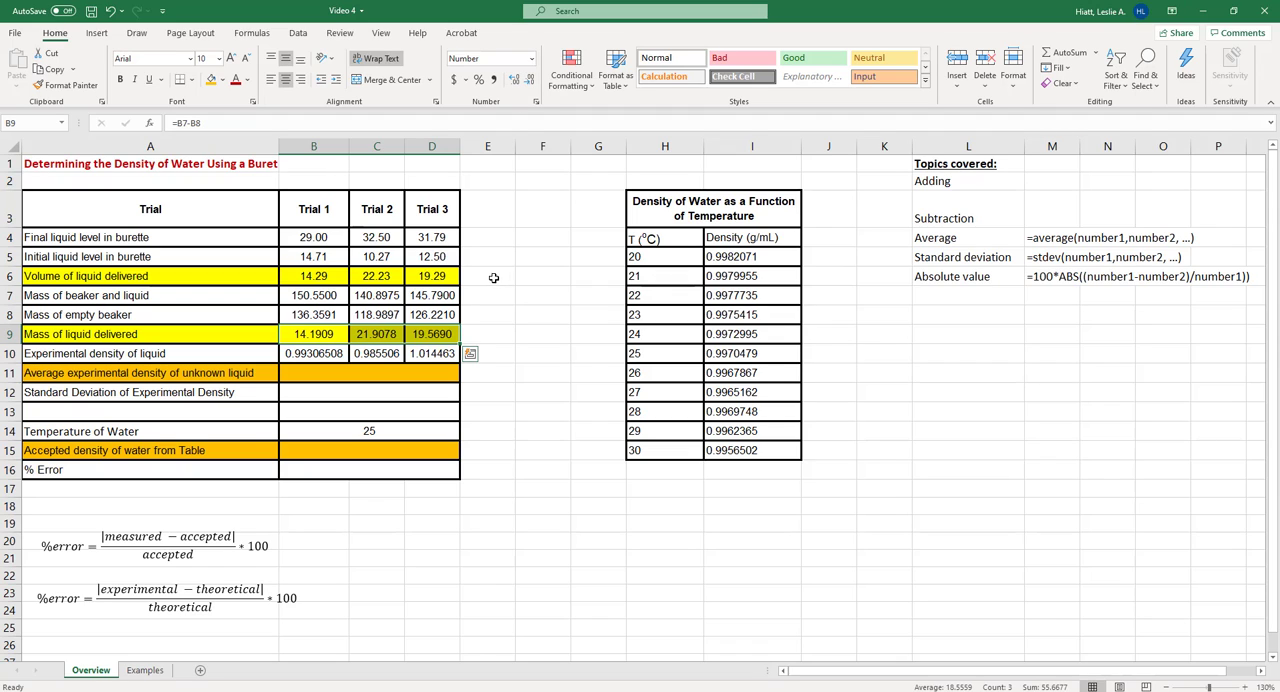
Compare the decimal places of the volume, mass and density rows, including Trial 3's volume and mass entries
left_click(313, 277)
left_click_drag(313, 277, 427, 276)
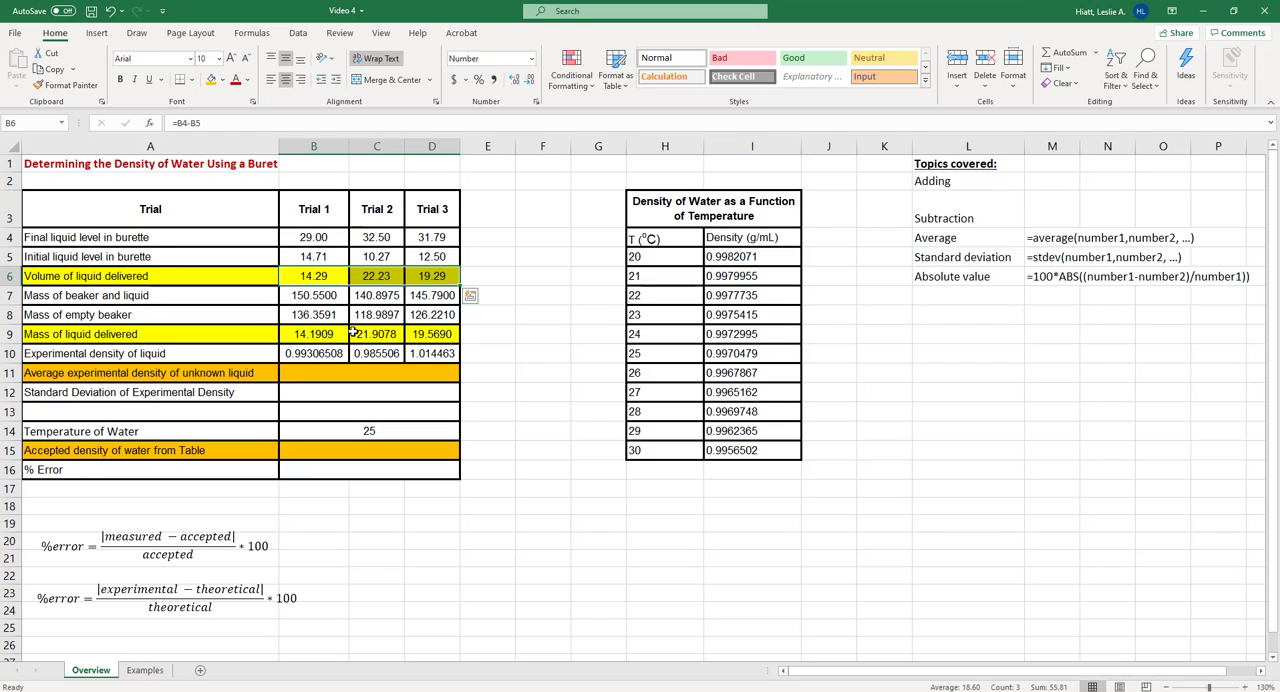
left_click_drag(310, 334, 432, 334)
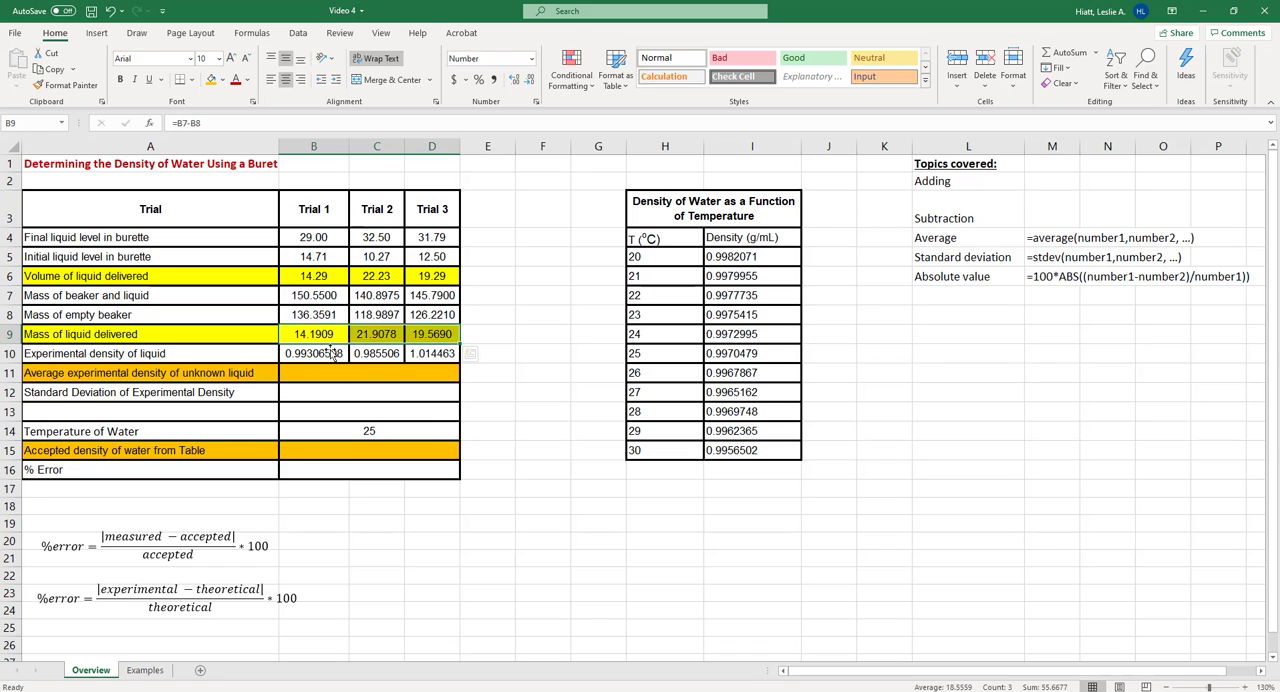
left_click_drag(330, 354, 443, 355)
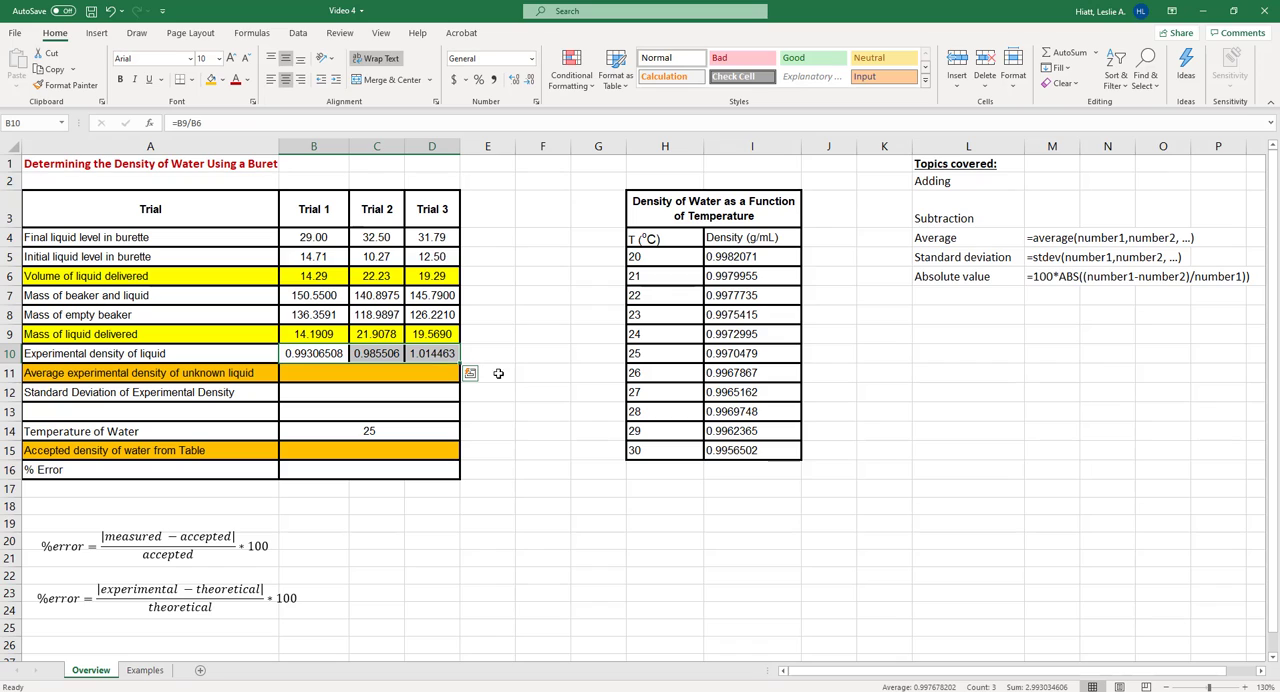
left_click(440, 294)
left_click_drag(440, 294, 440, 331)
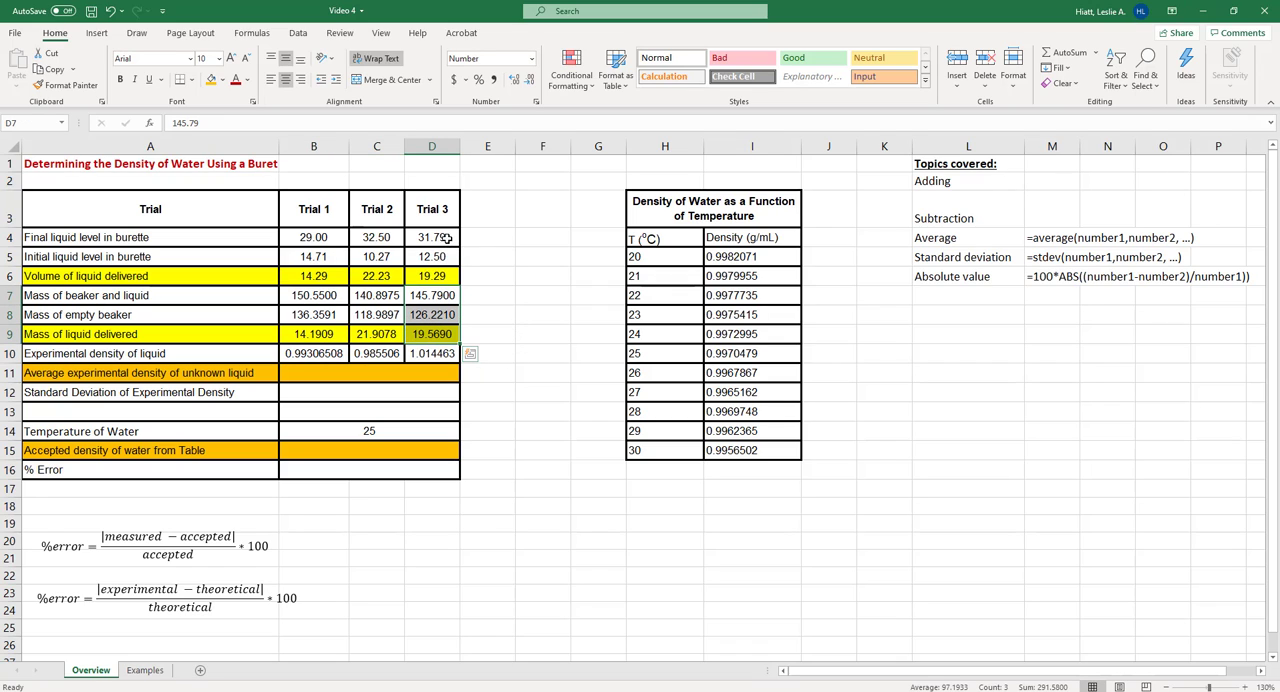
left_click_drag(442, 237, 438, 277)
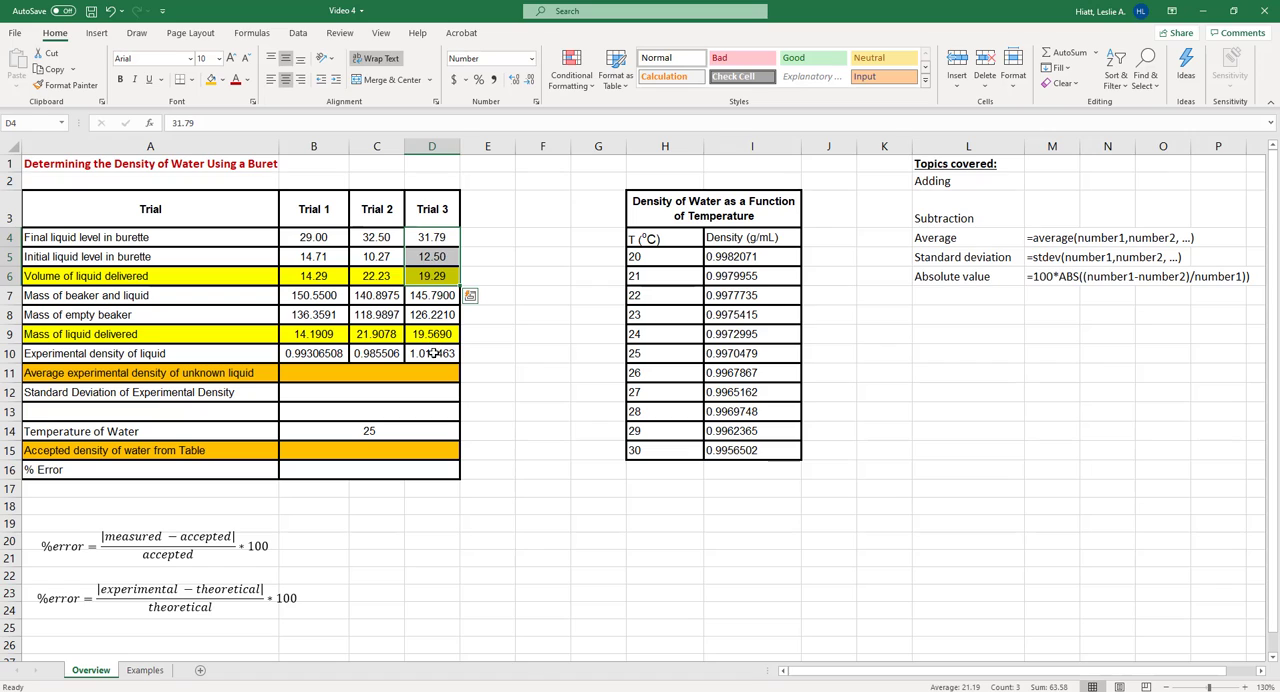
Format the experimental density values in B10:D10 to show four decimal places
left_click_drag(433, 353, 315, 354)
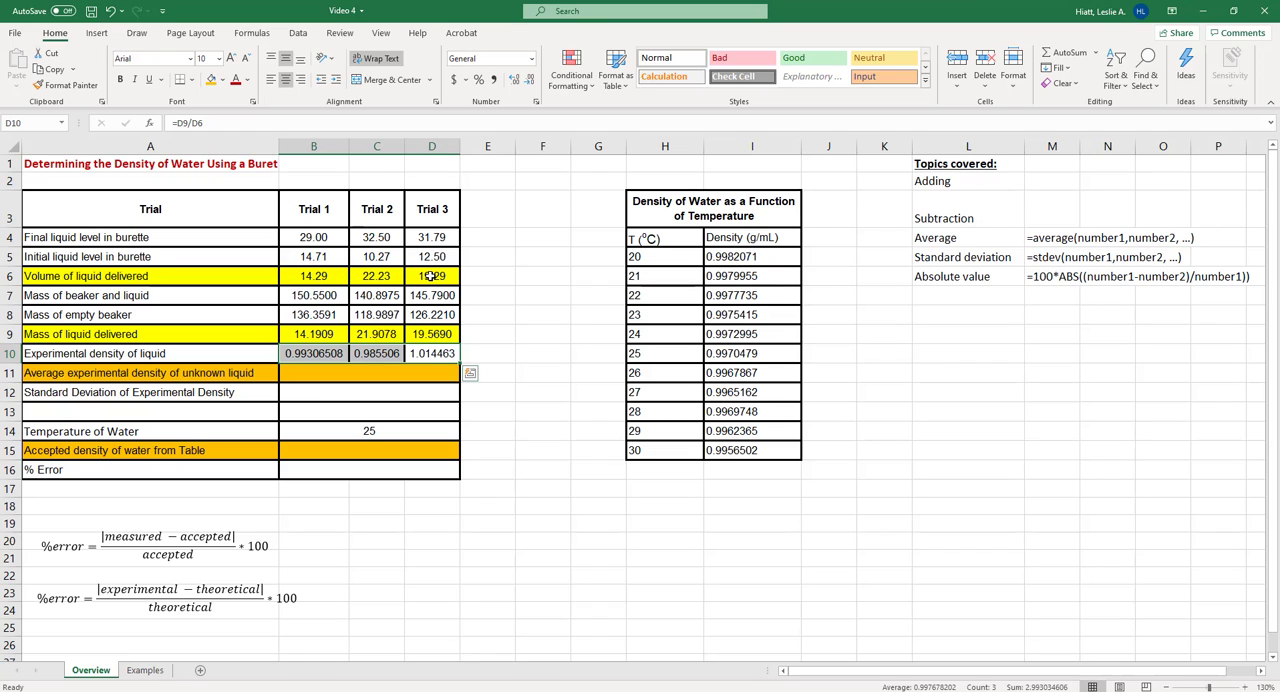
left_click(513, 86)
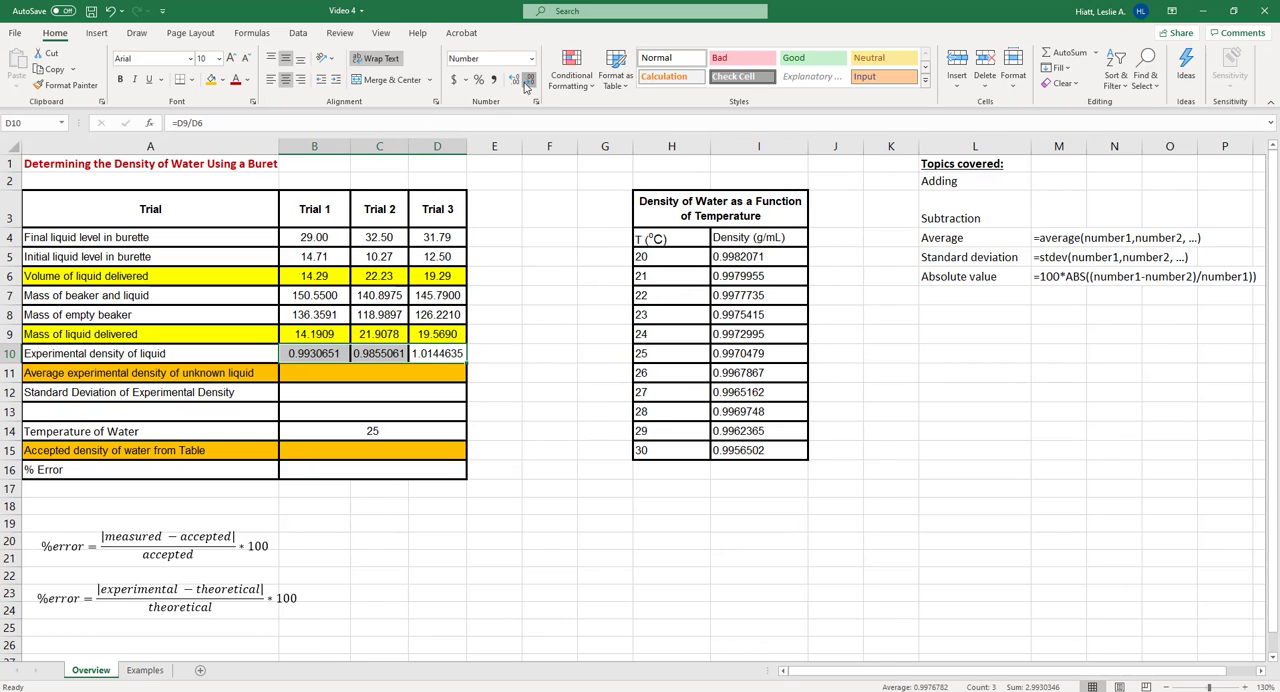
left_click(529, 86)
left_click(529, 86)
left_click(529, 86)
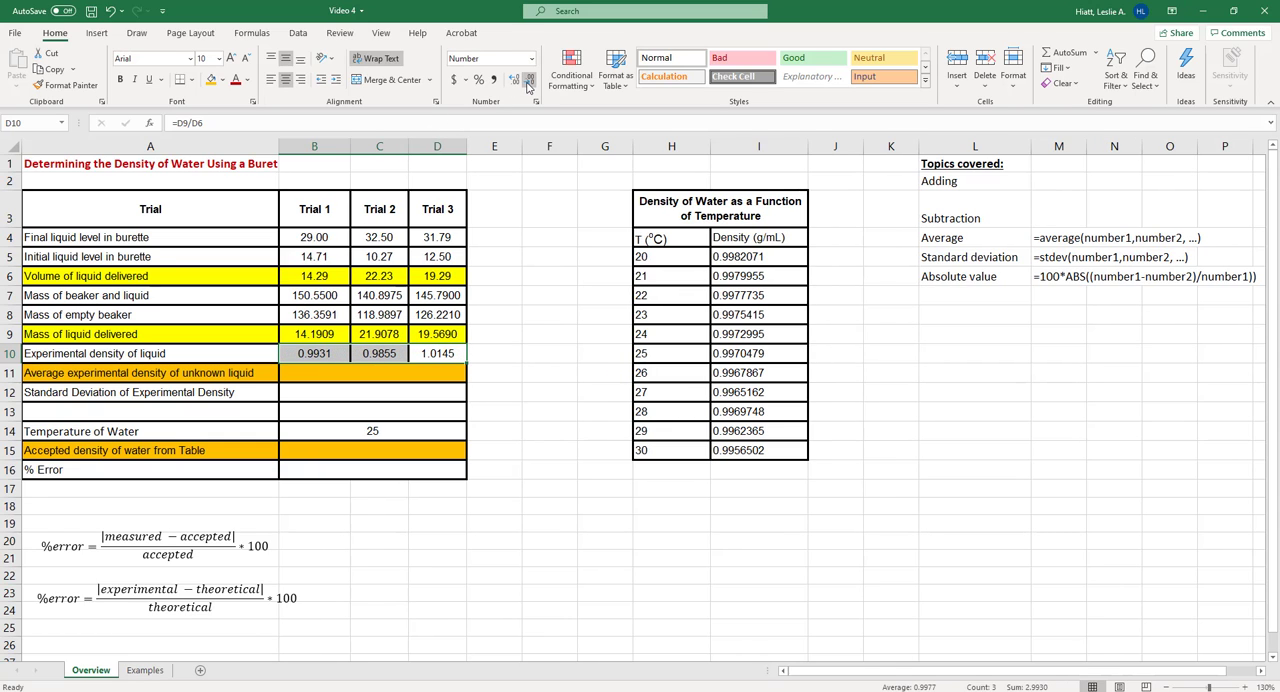
key("Return")
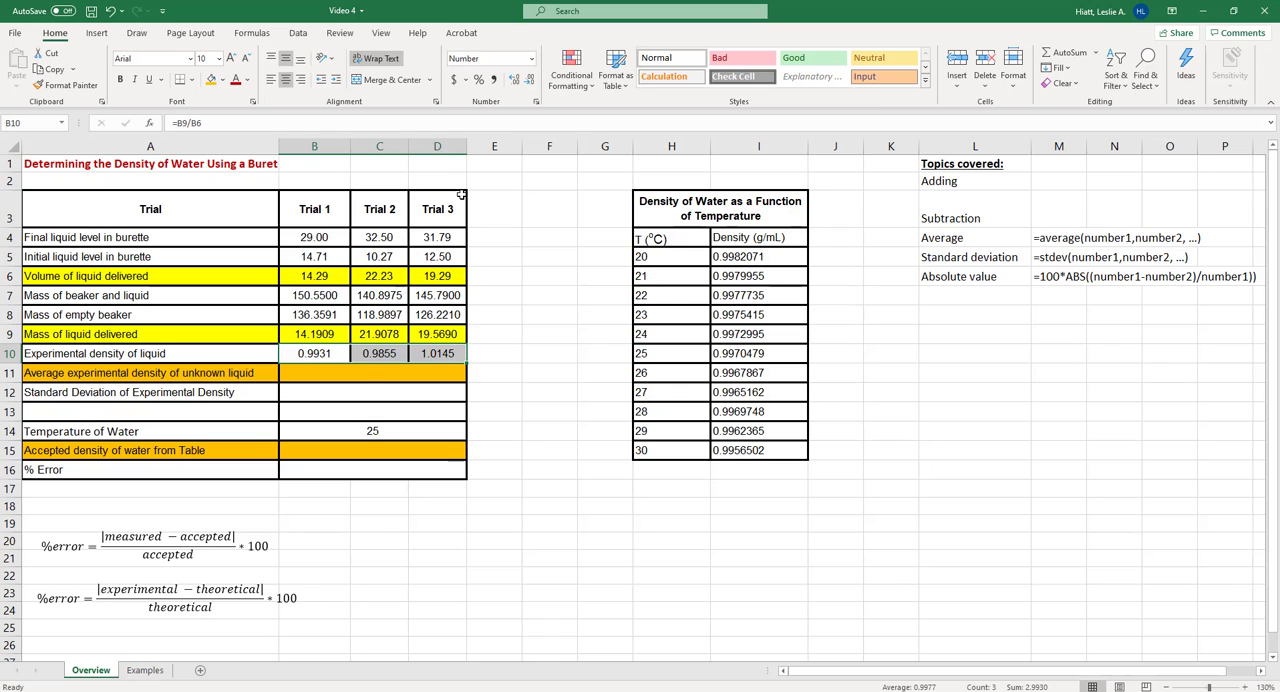
Start an AVERAGE formula in B11 for the average experimental density, using the average example in the topics list as reference
left_click(363, 374)
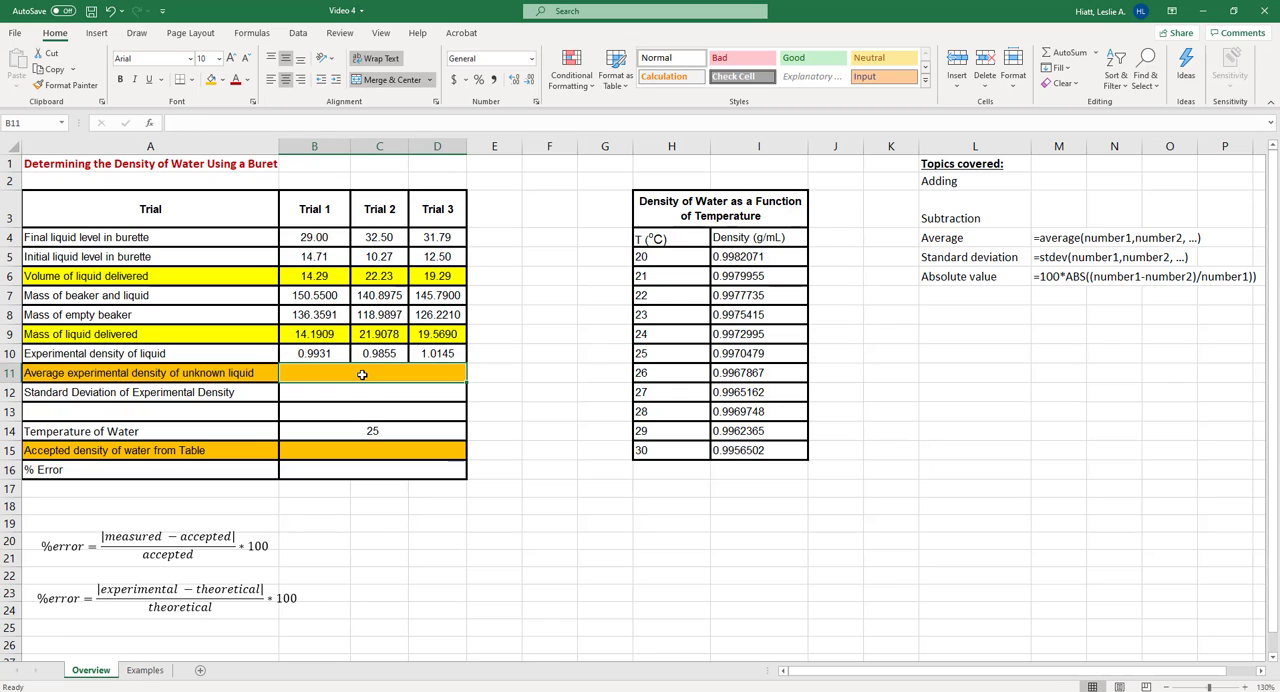
left_click_drag(1060, 240, 1060, 277)
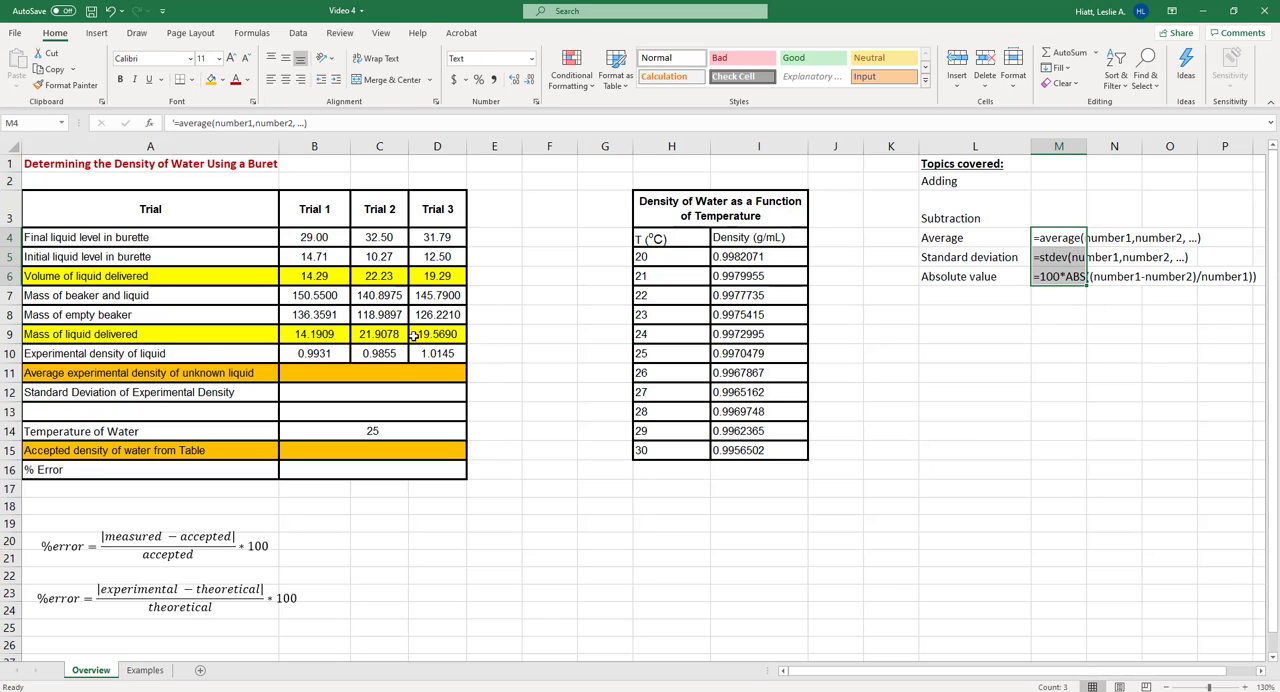
left_click(359, 373)
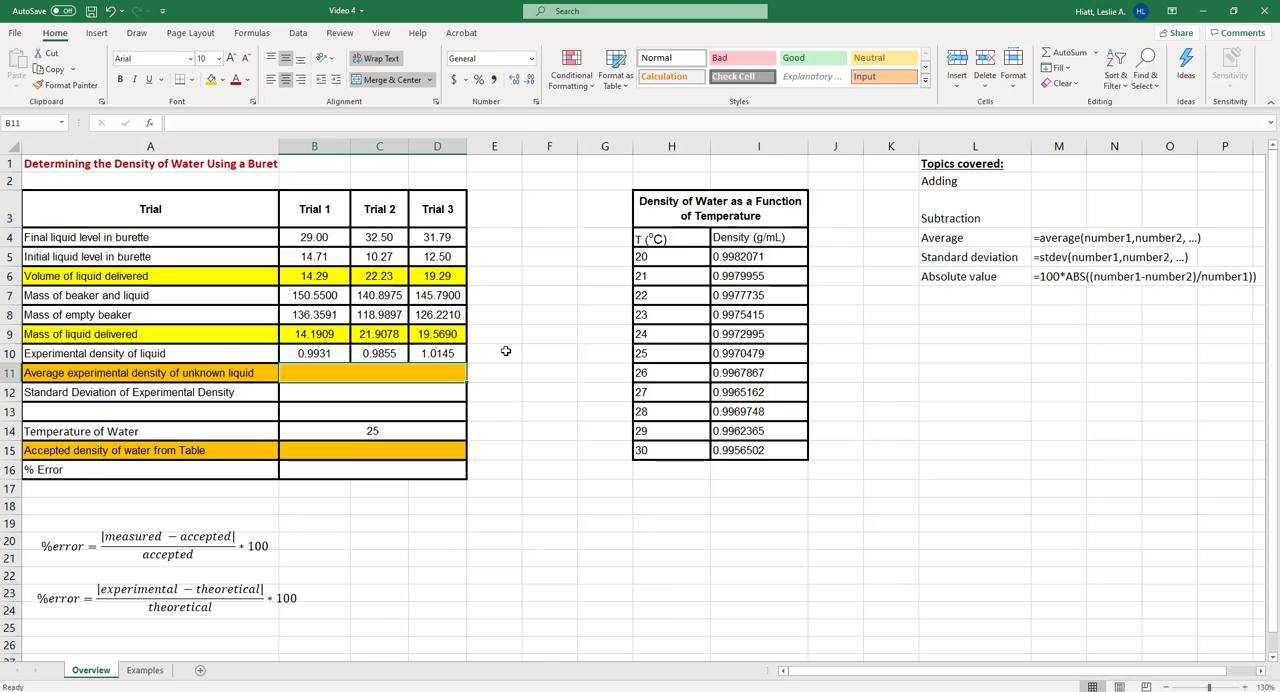
type("=")
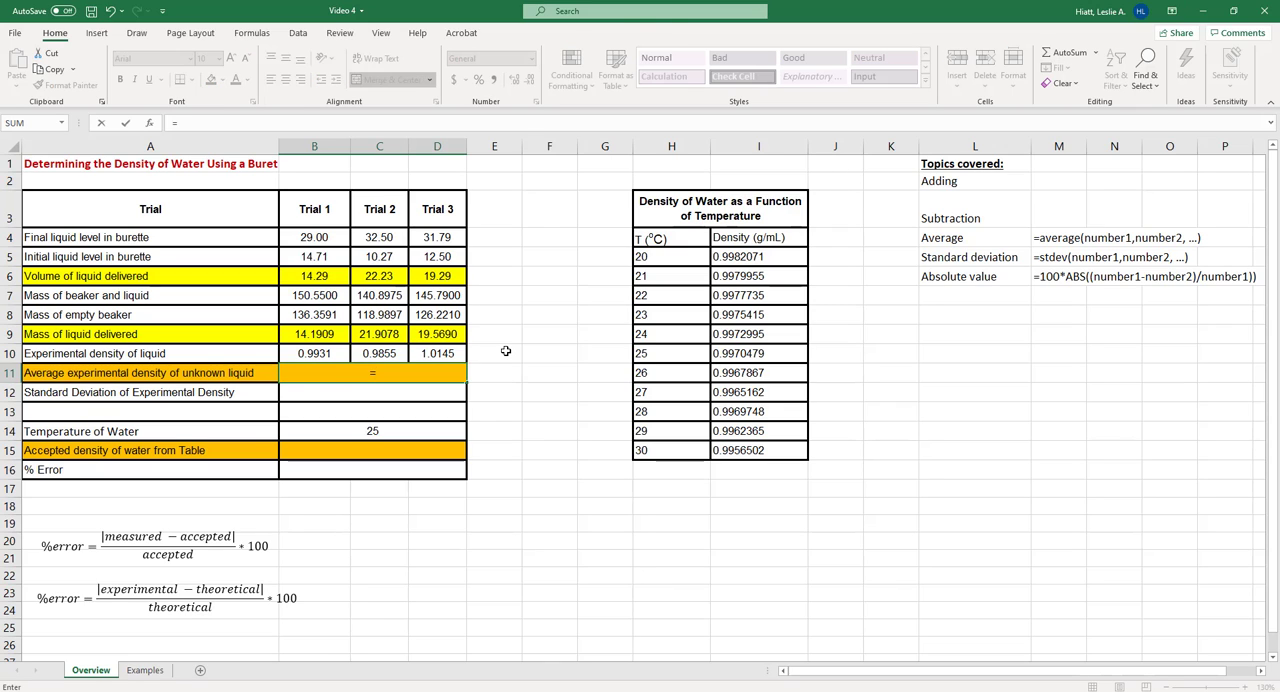
type("av")
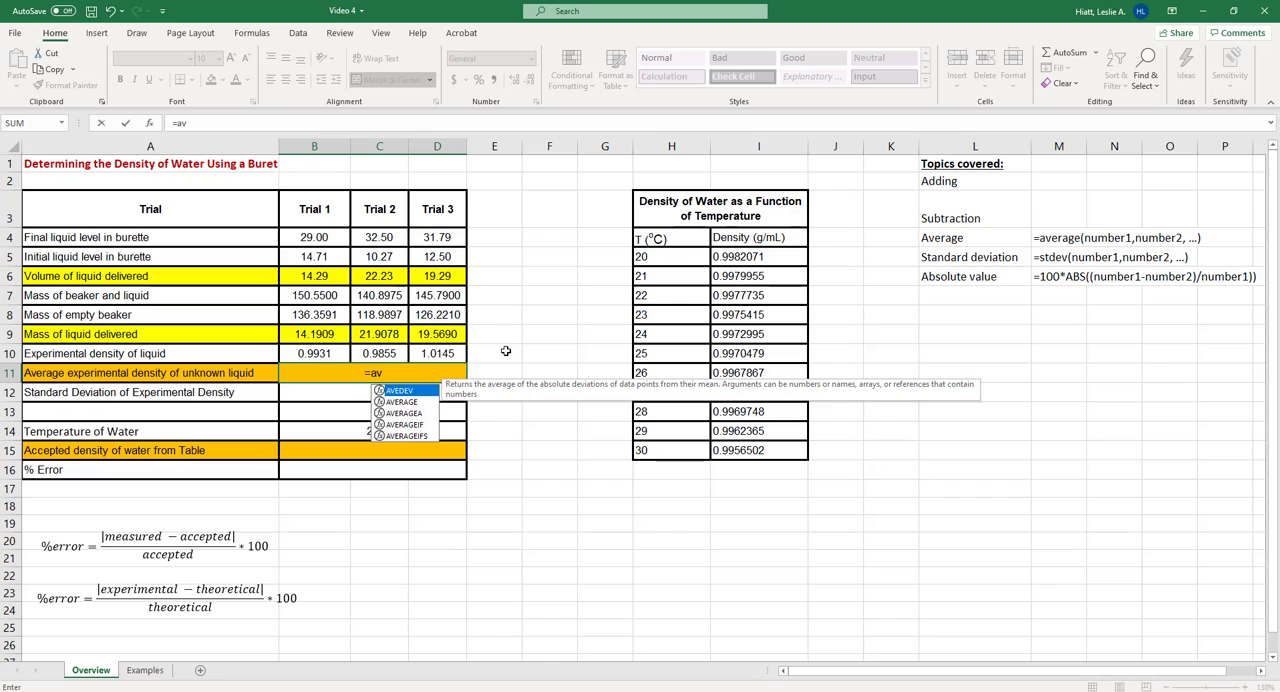
double_click(407, 404)
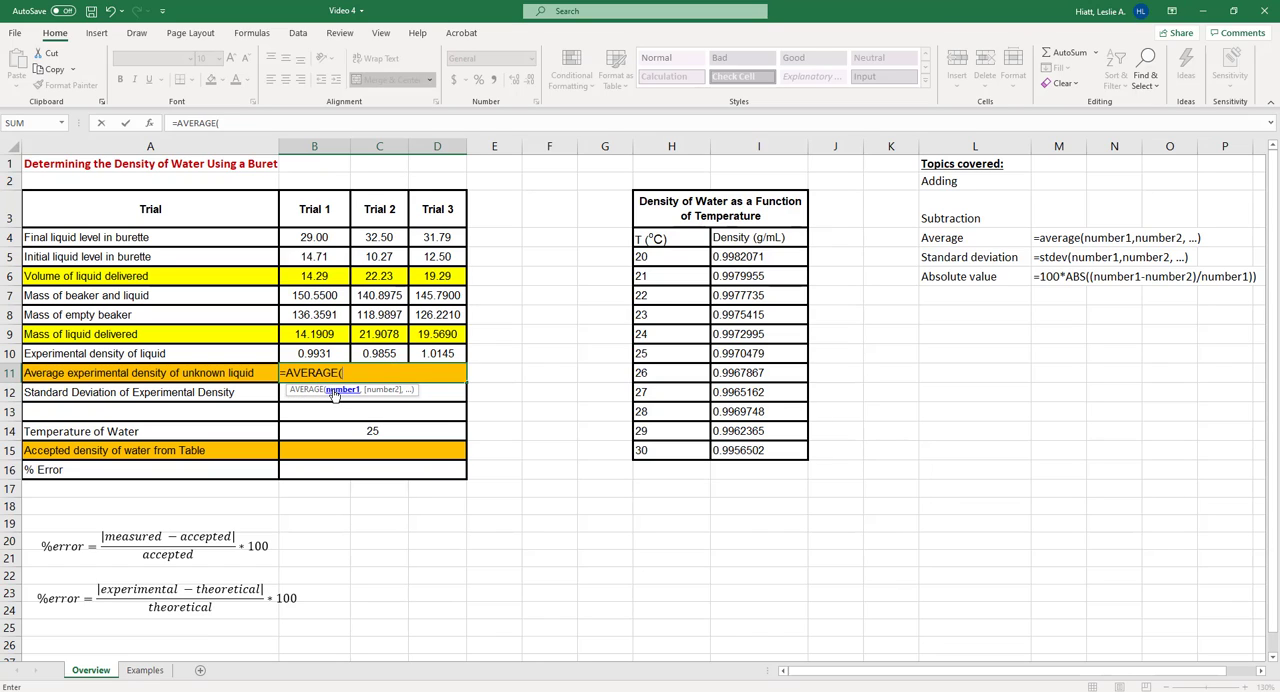
Try the separate densities B10, C10 and D10, and the range B10:D10, as arguments of the AVERAGE formula
left_click(340, 353)
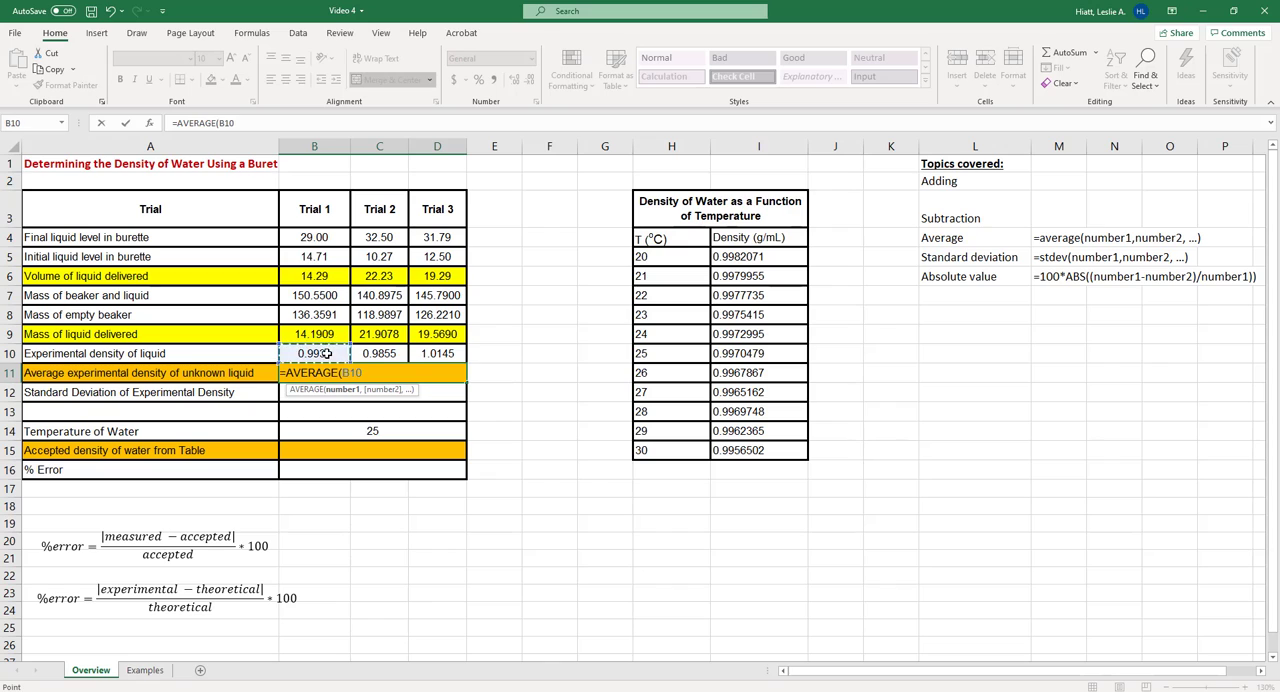
left_click(365, 352)
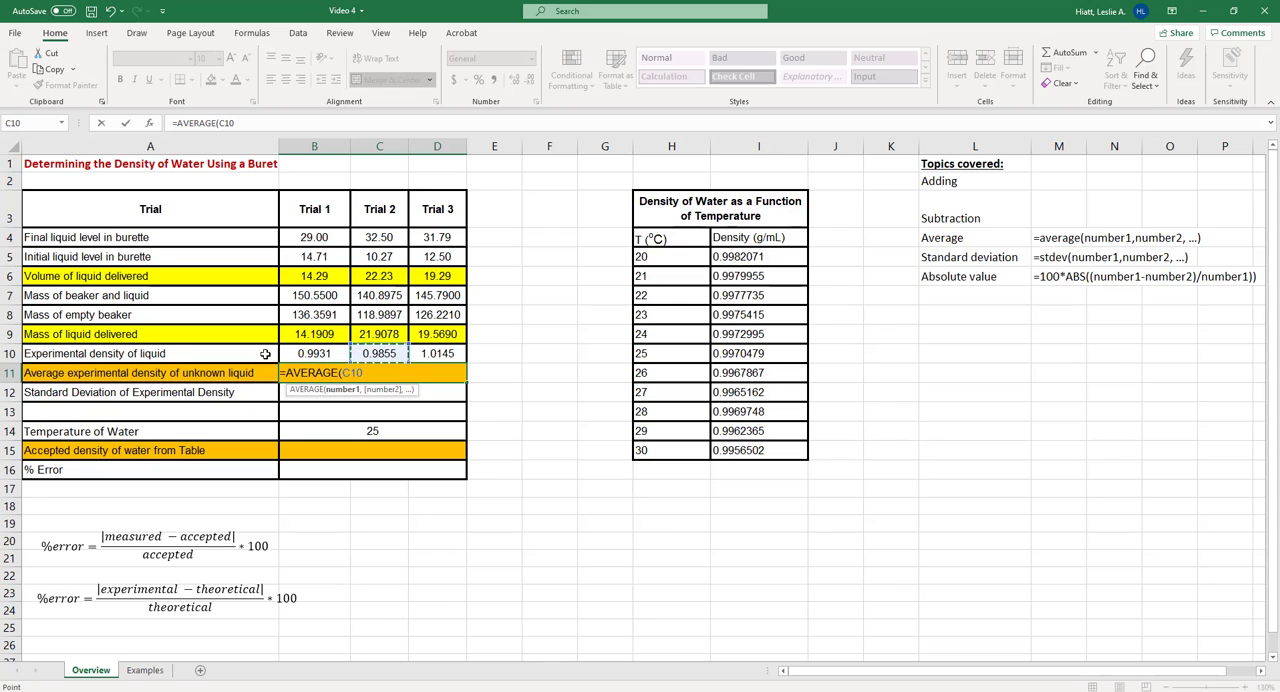
left_click(322, 354)
left_click(370, 355, "ctrl")
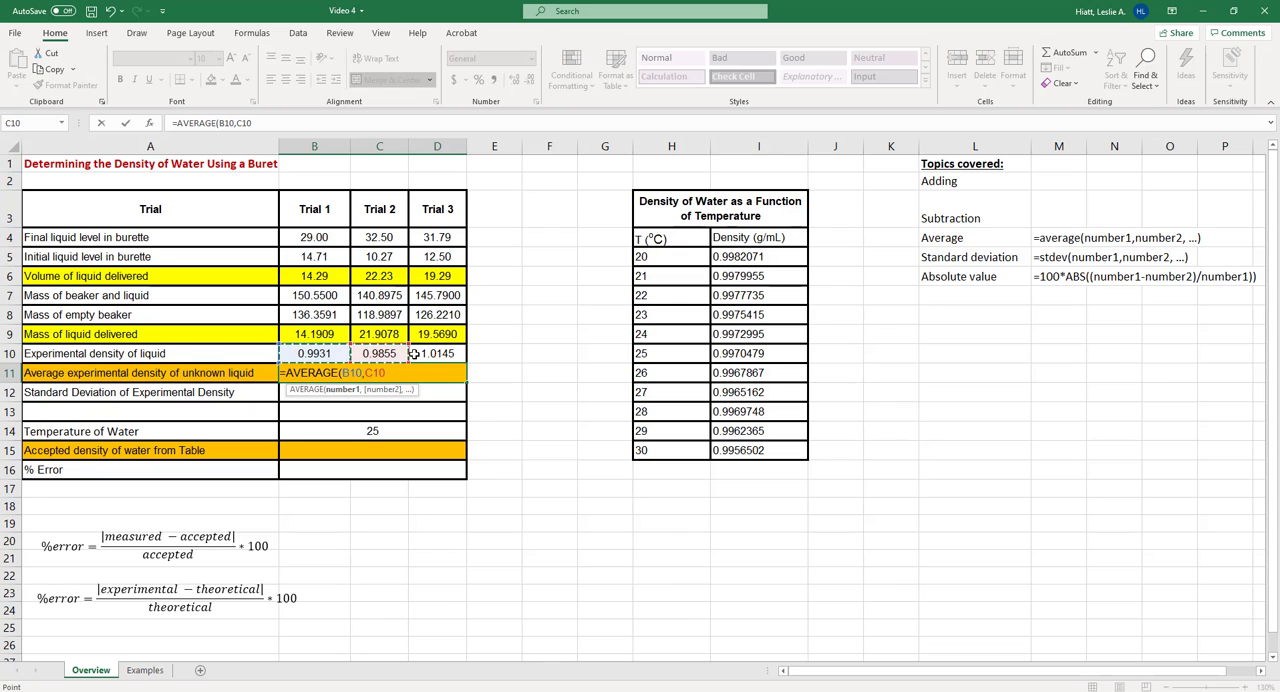
left_click(437, 353, "ctrl")
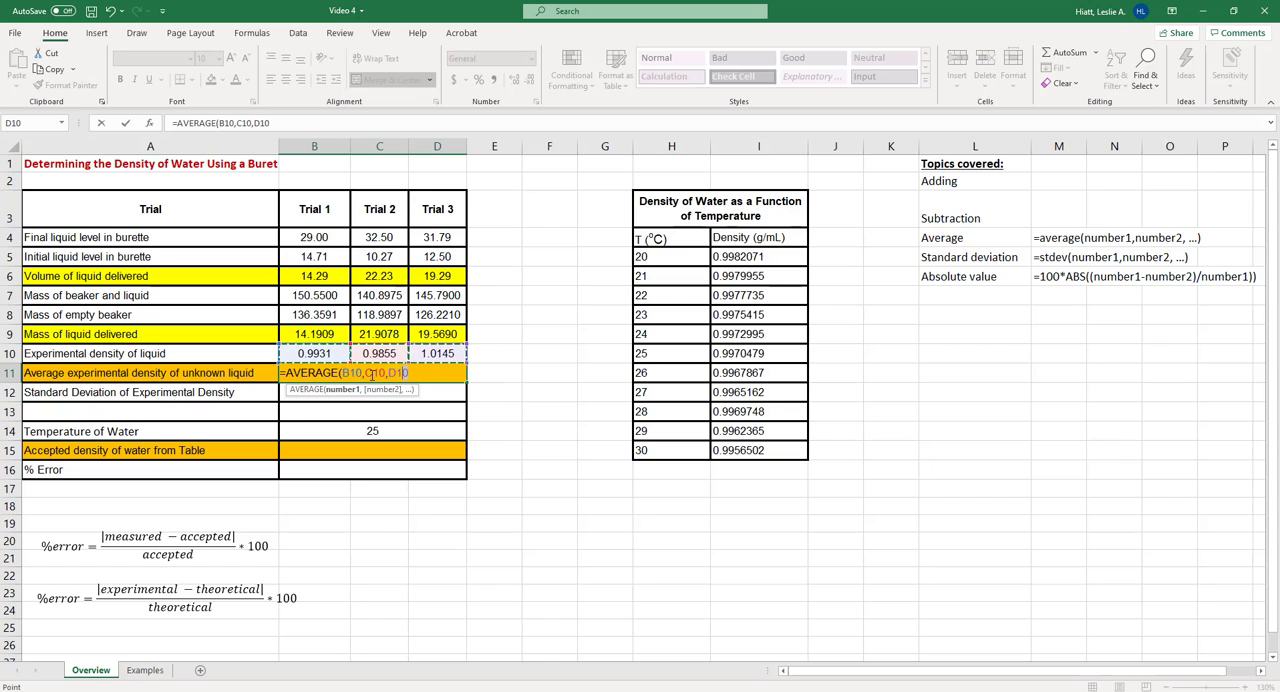
mouse_move(410, 372)
left_mouse_down()
mouse_move(345, 373)
mouse_move(316, 353)
mouse_move(426, 353)
left_mouse_up()
key("BackSpace")
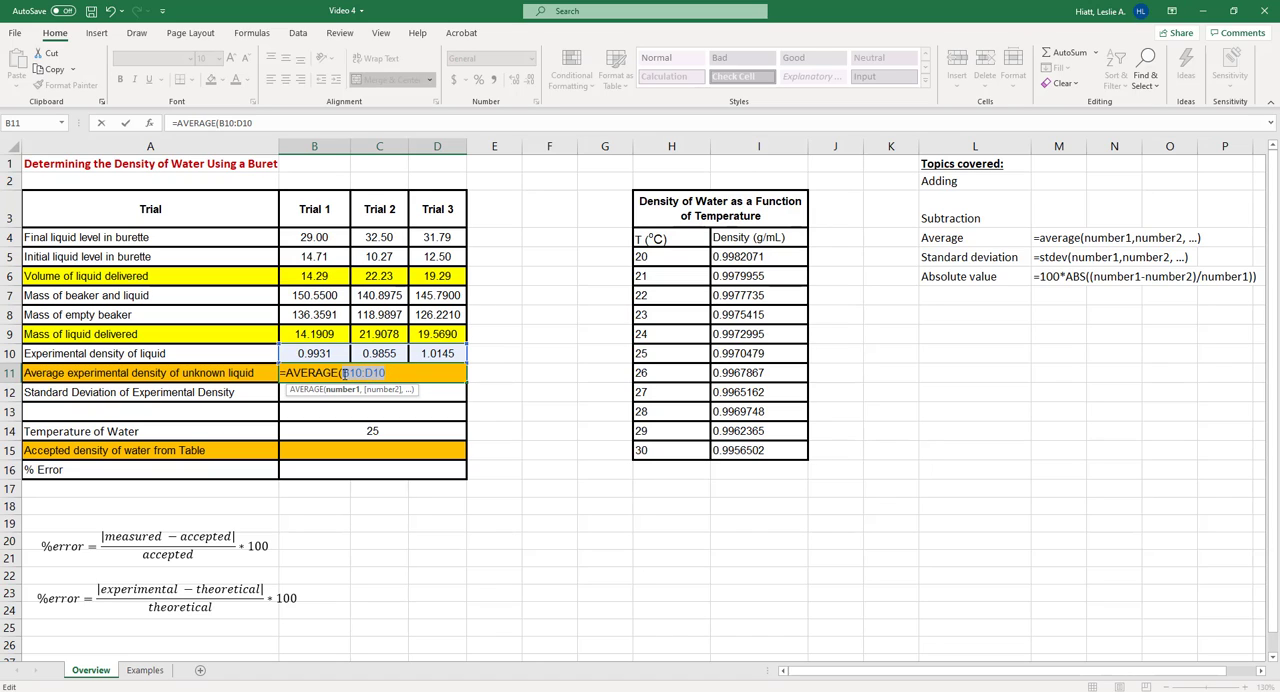
Complete the average density formula in B11 as =AVERAGE(B10,C10,D10), with comma-separated cell references
left_click(316, 354)
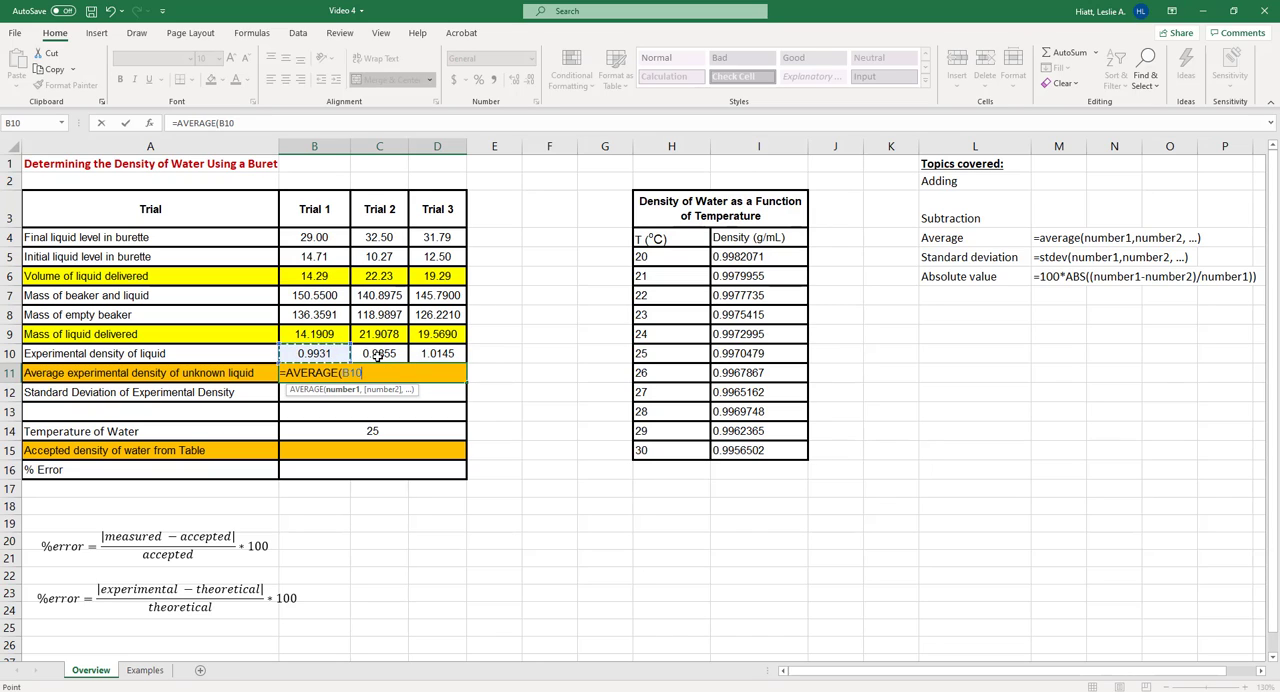
type(",")
left_click(379, 354)
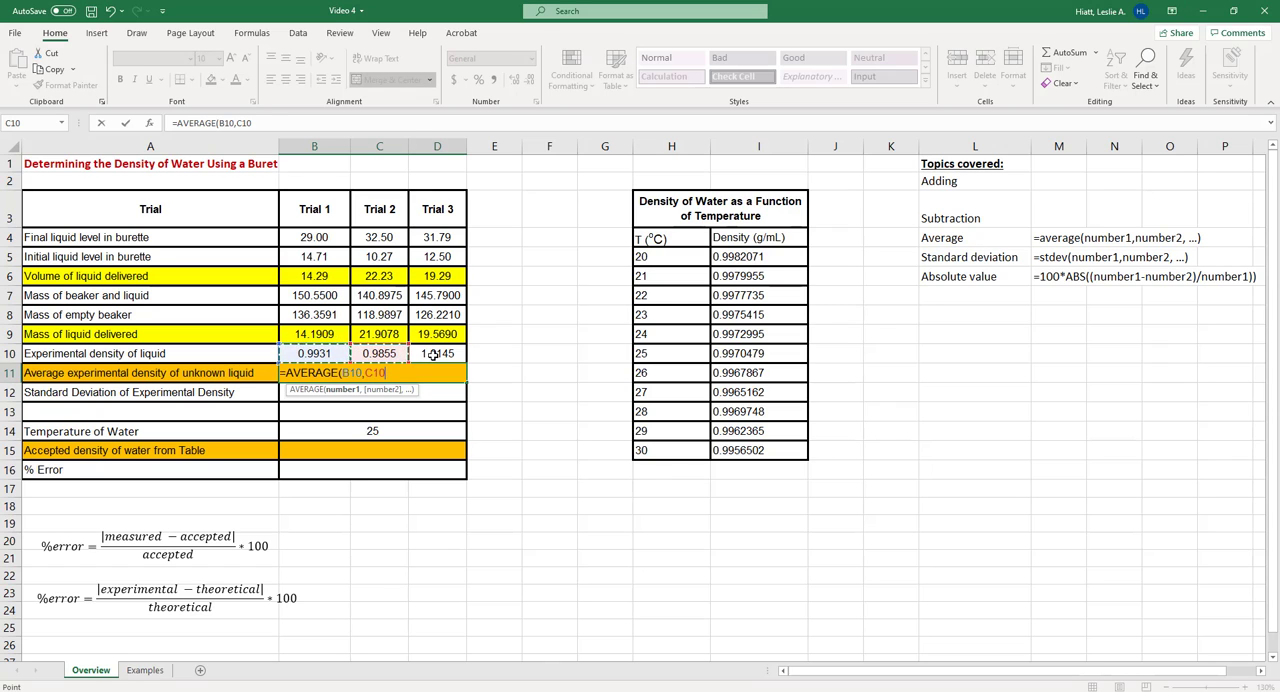
type(",")
left_click(432, 354)
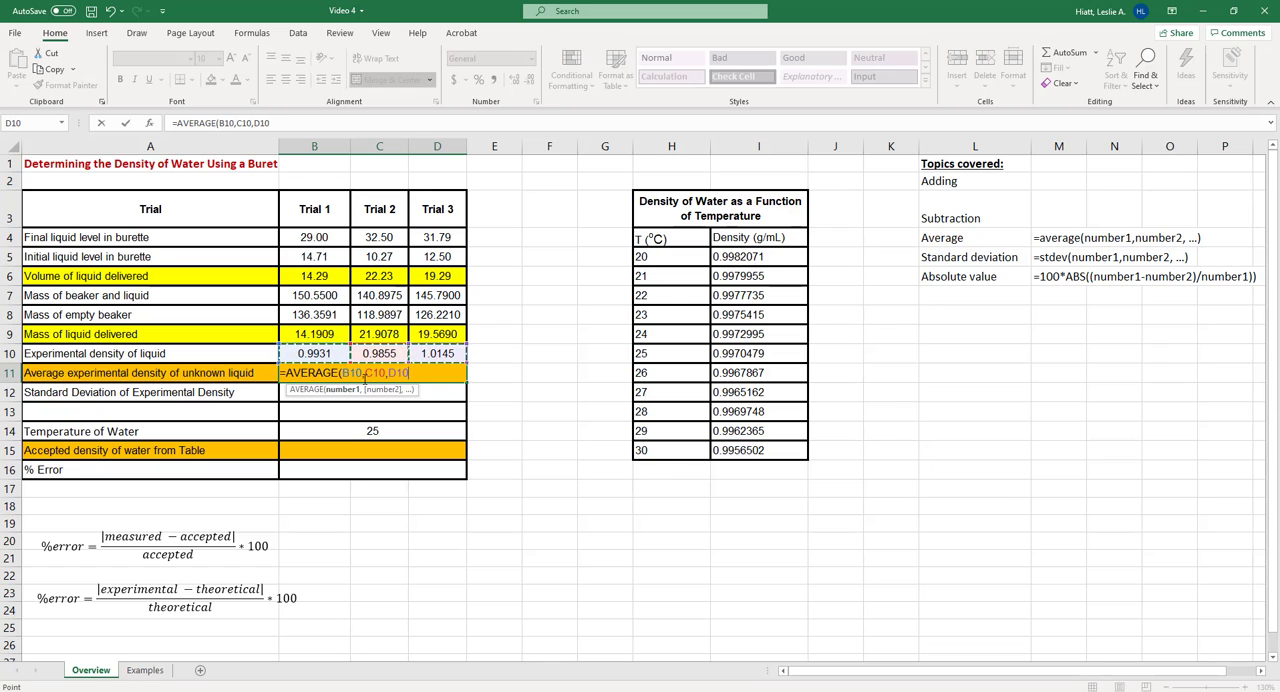
left_click(364, 374)
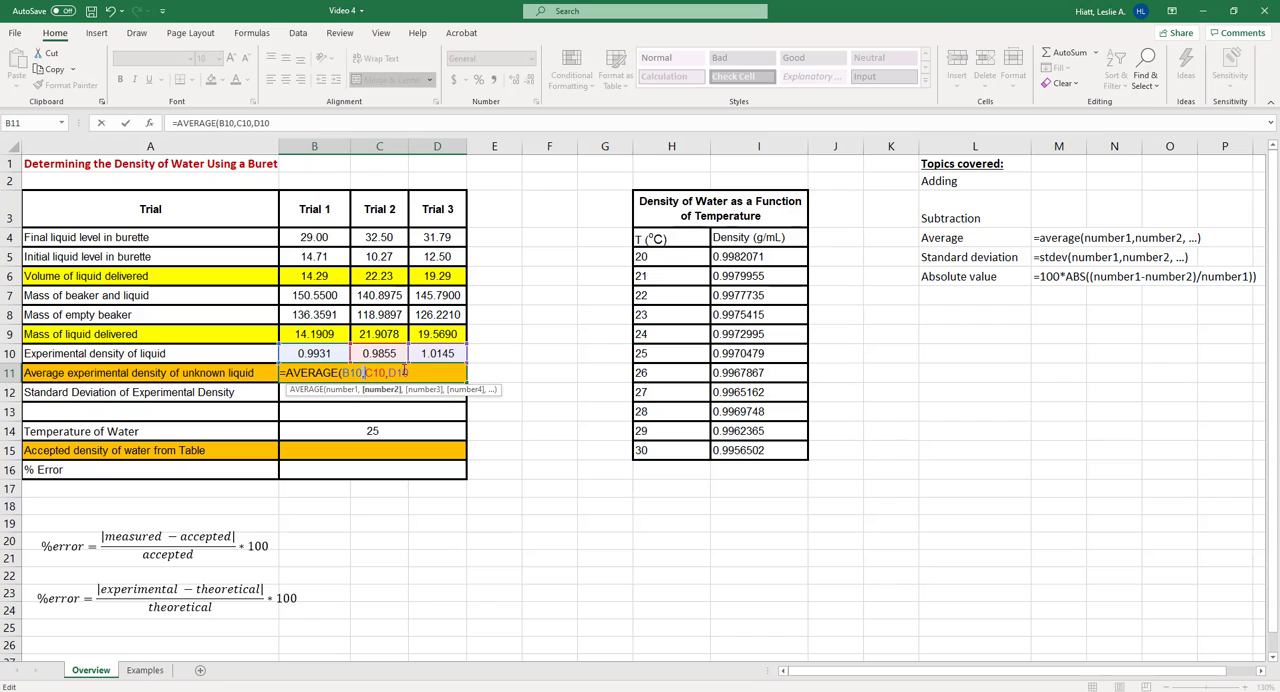
left_click(414, 372)
type(")")
key("BackSpace")
key("Return")
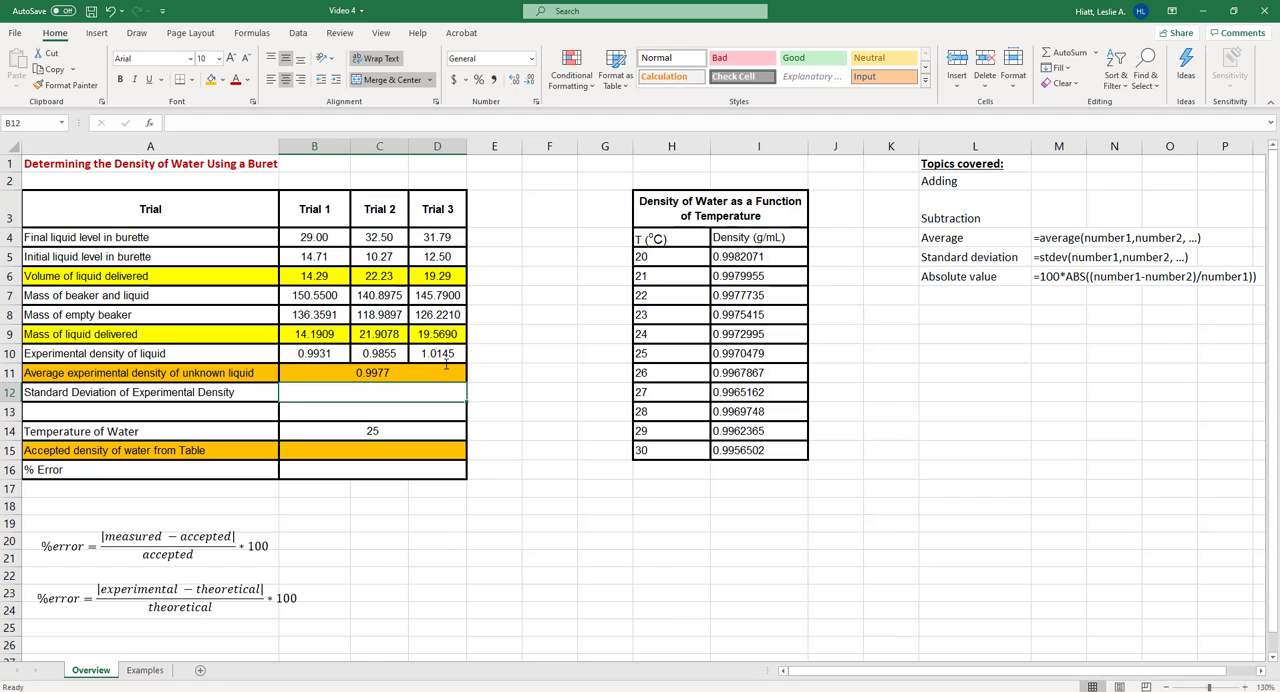
Examine the AVERAGE formula in B11, including its cell references and closing parenthesis
left_click(446, 368)
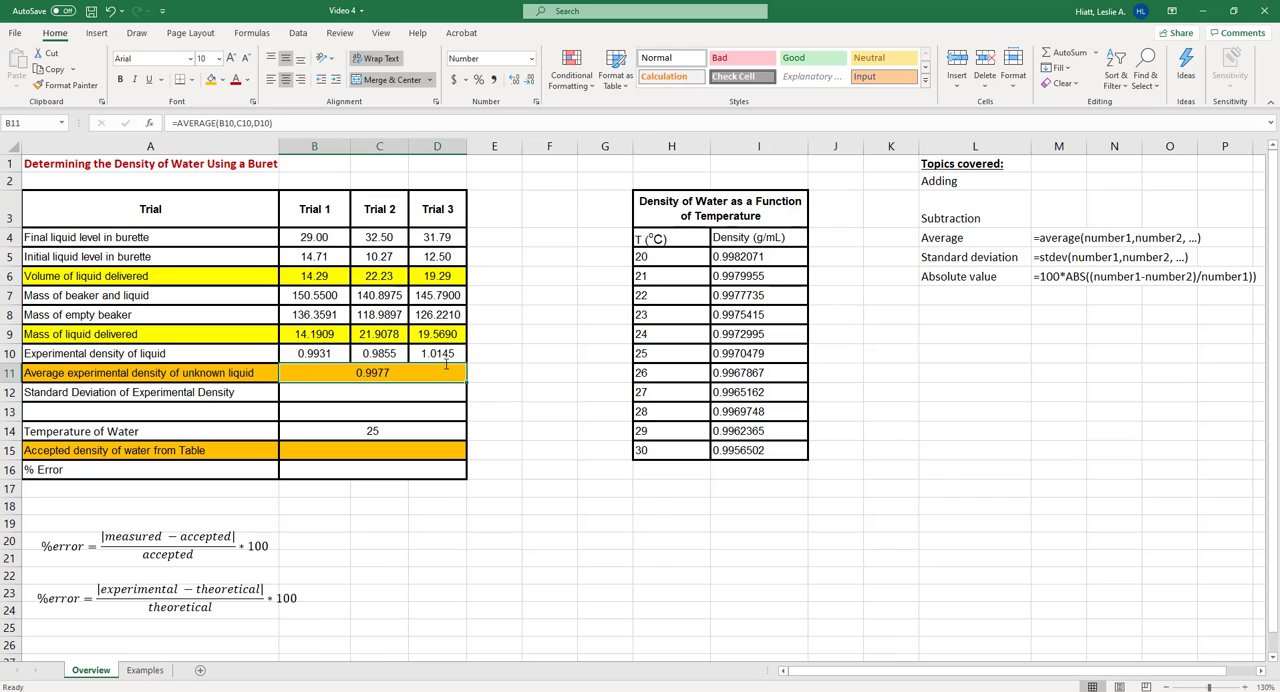
left_click(285, 122)
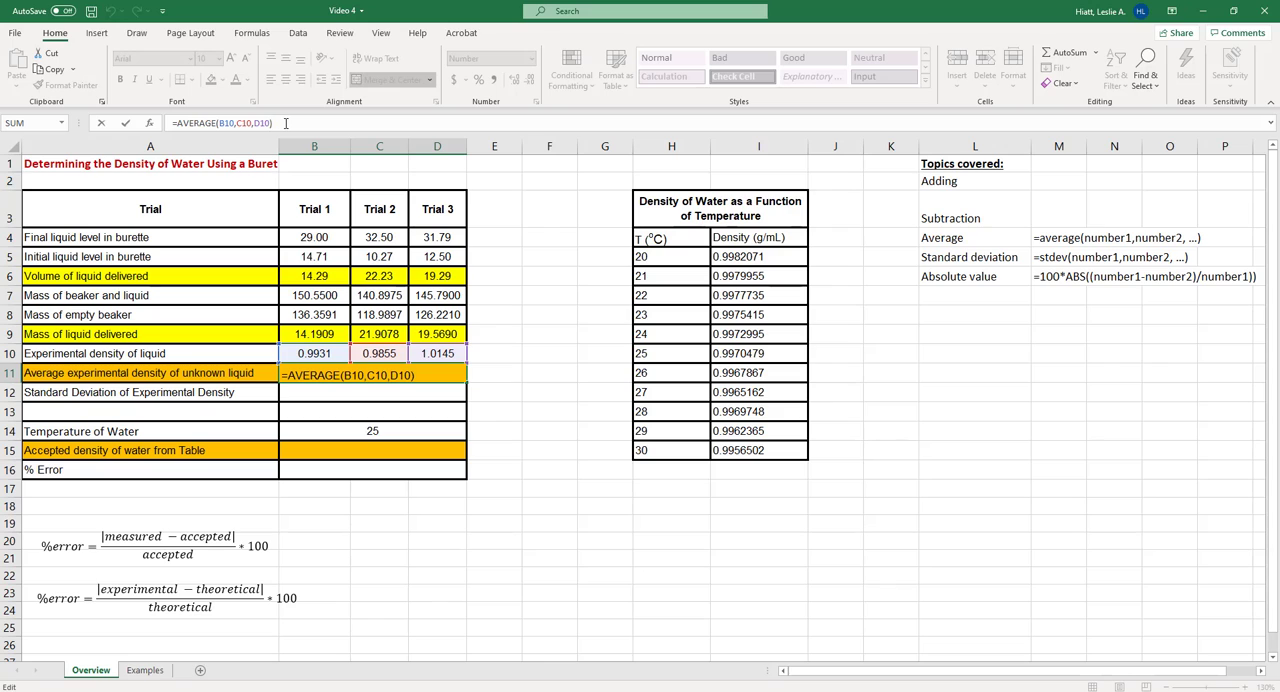
key("Return")
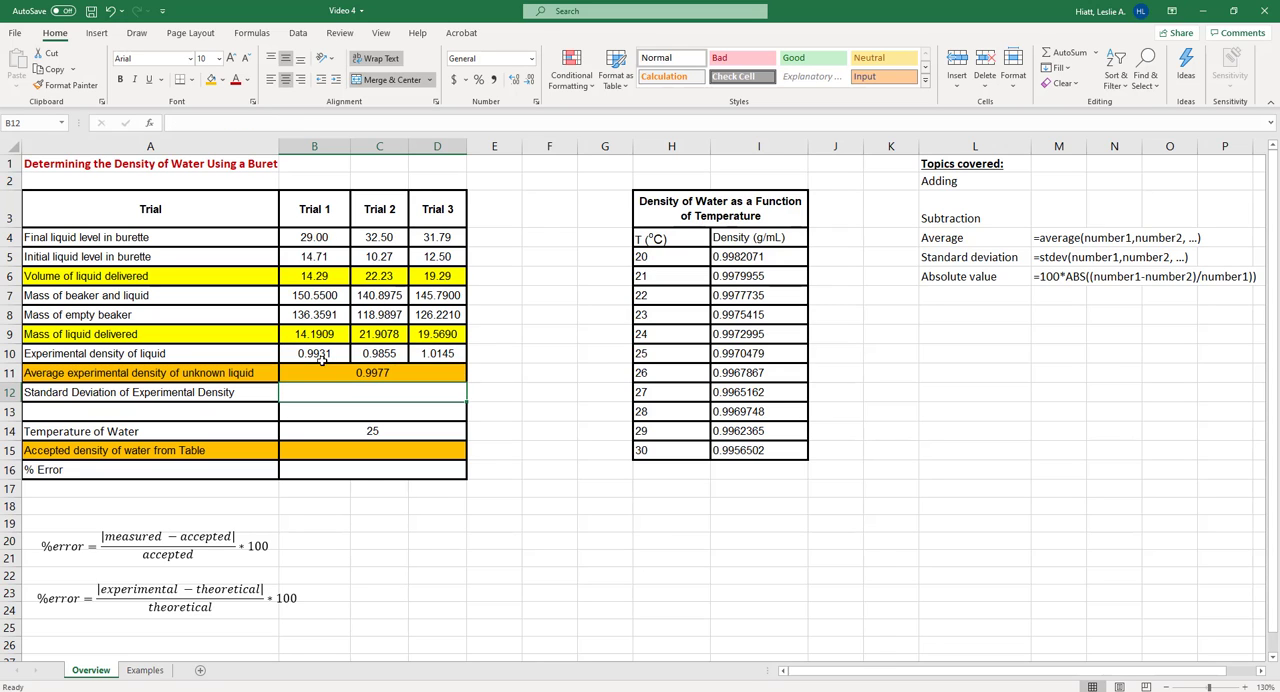
left_click(414, 375)
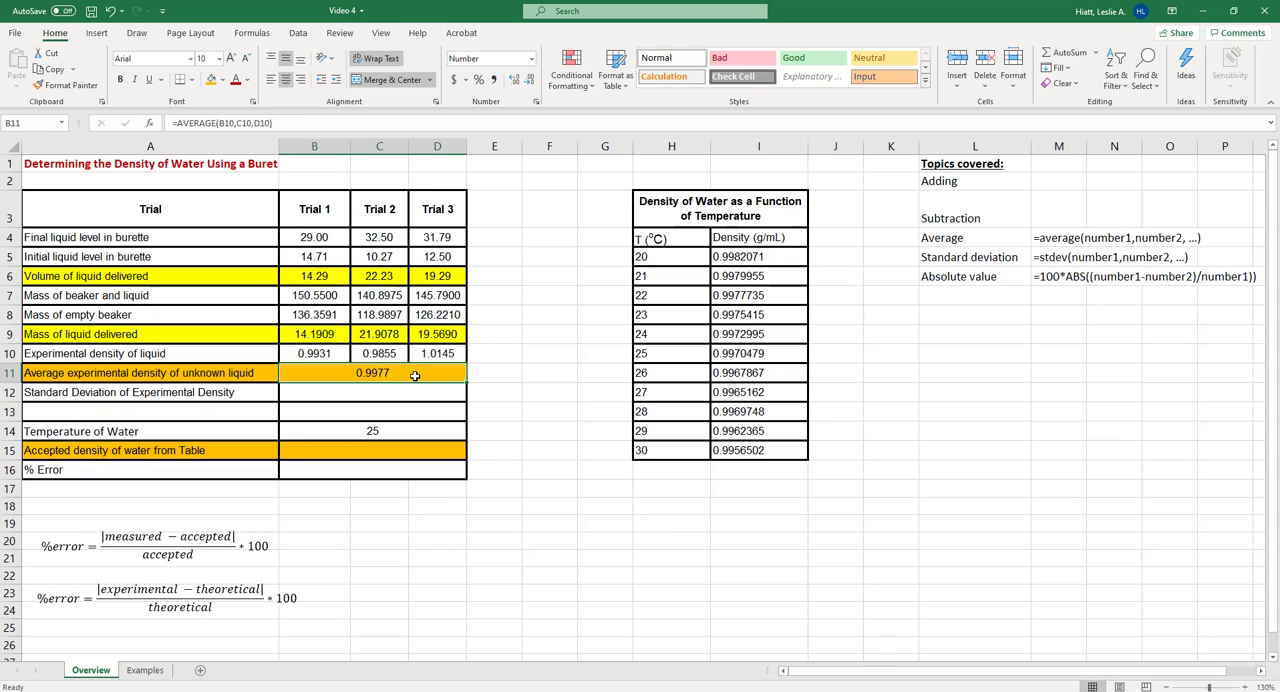
left_click(270, 123)
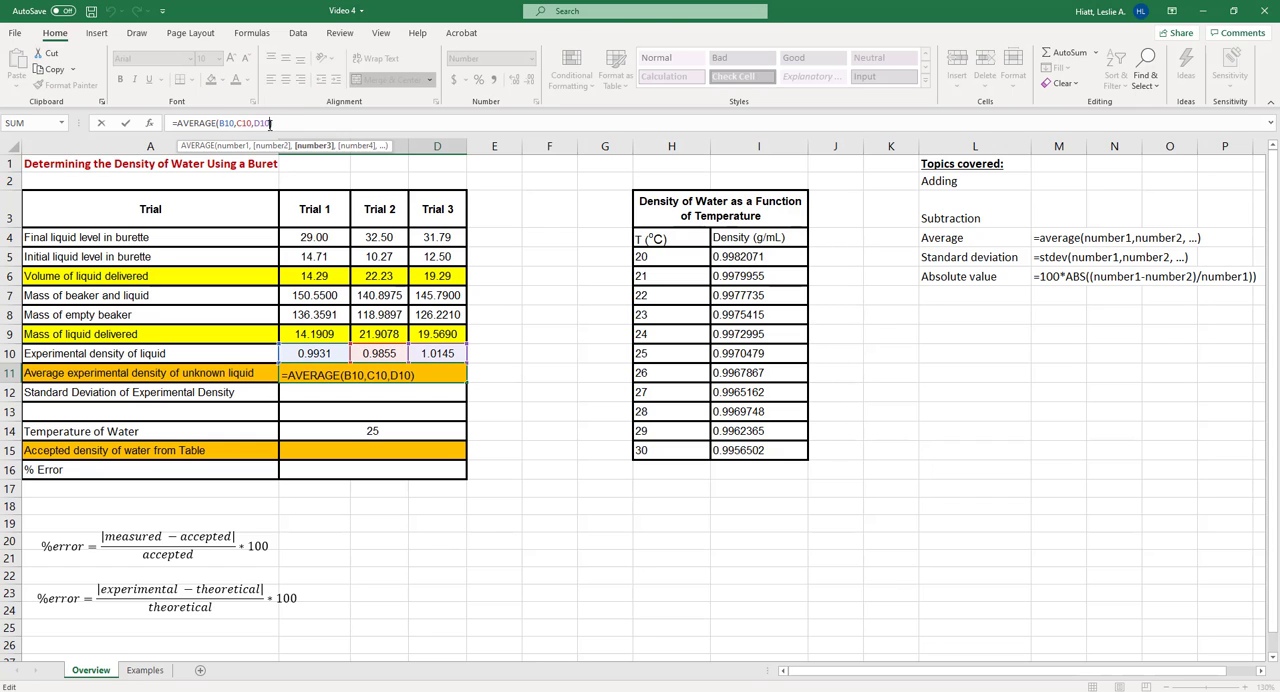
key("Return")
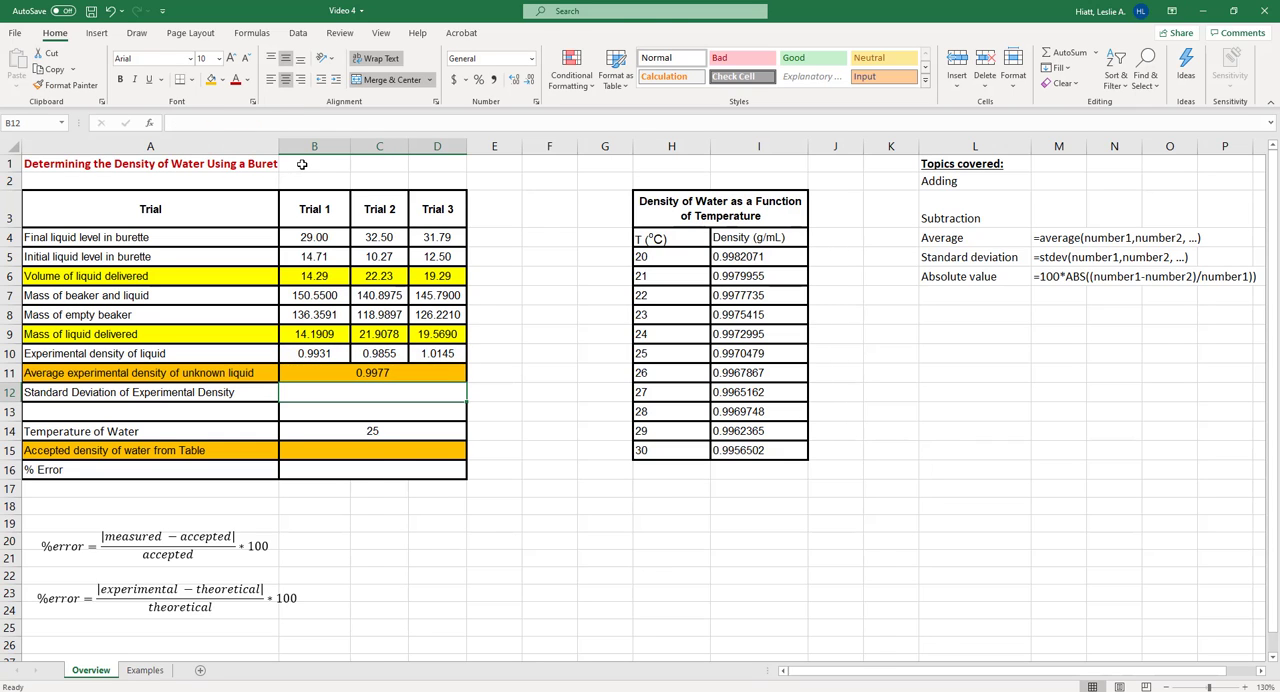
Replace the individual cell references in B11's AVERAGE formula with the range B10:D10
left_click(381, 372)
left_click_drag(272, 123, 217, 123)
key("BackSpace")
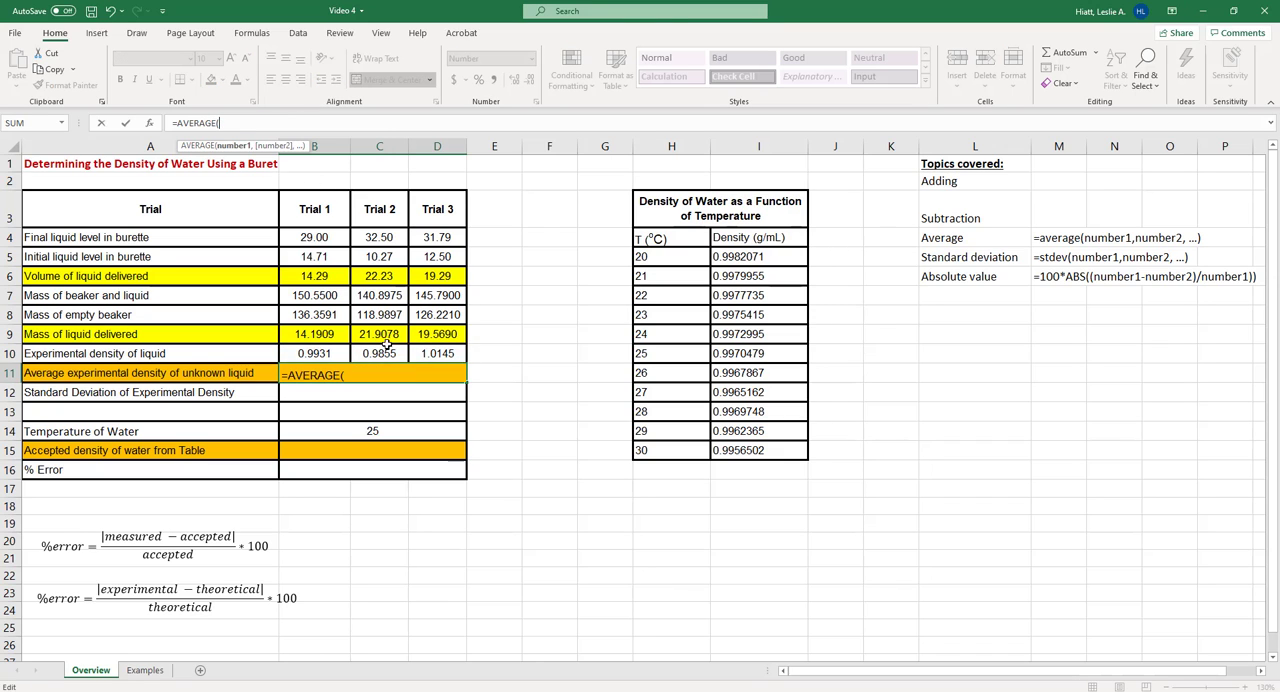
left_click_drag(310, 360, 437, 354)
key("Return")
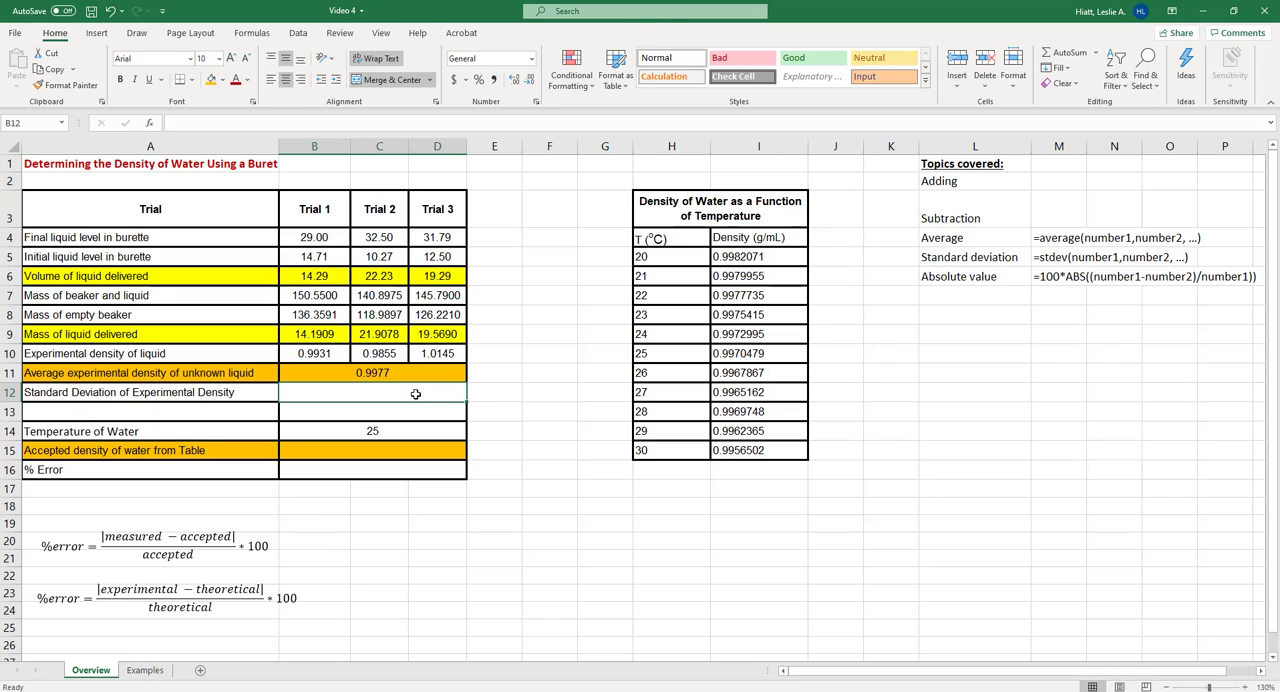
Calculate the standard deviation of the experimental densities in B12 with STDEV over B10:D10
type("=stdev")
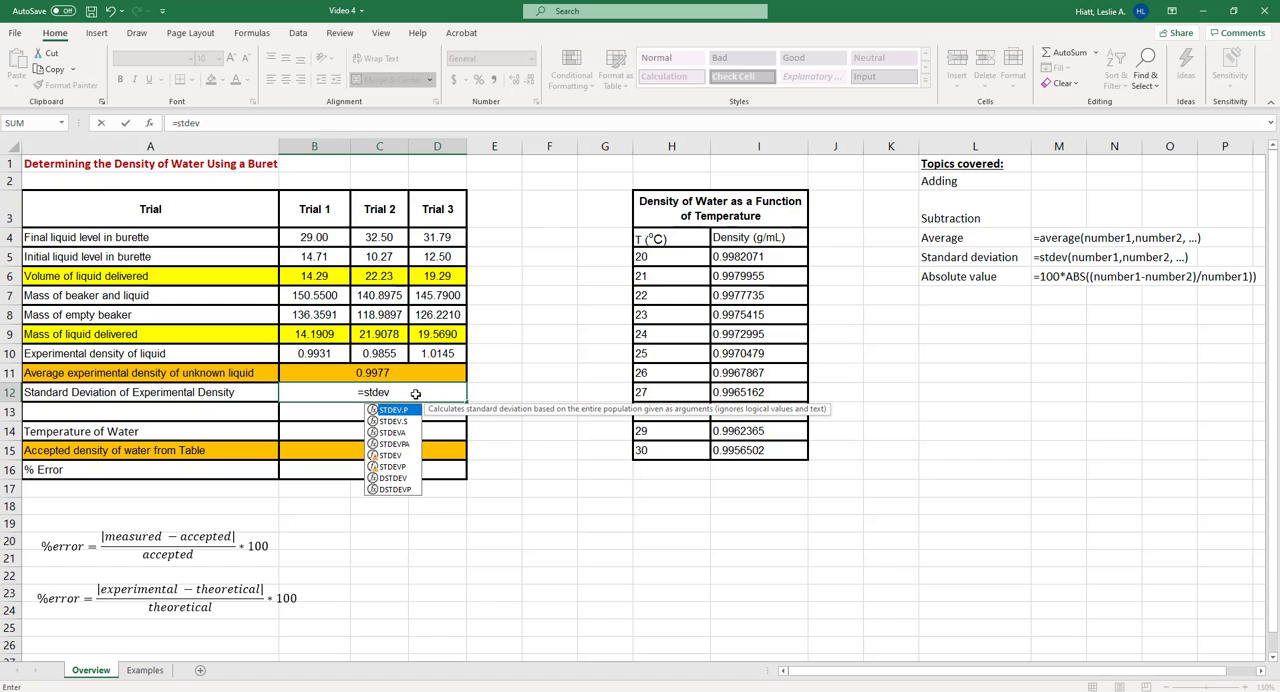
double_click(400, 458)
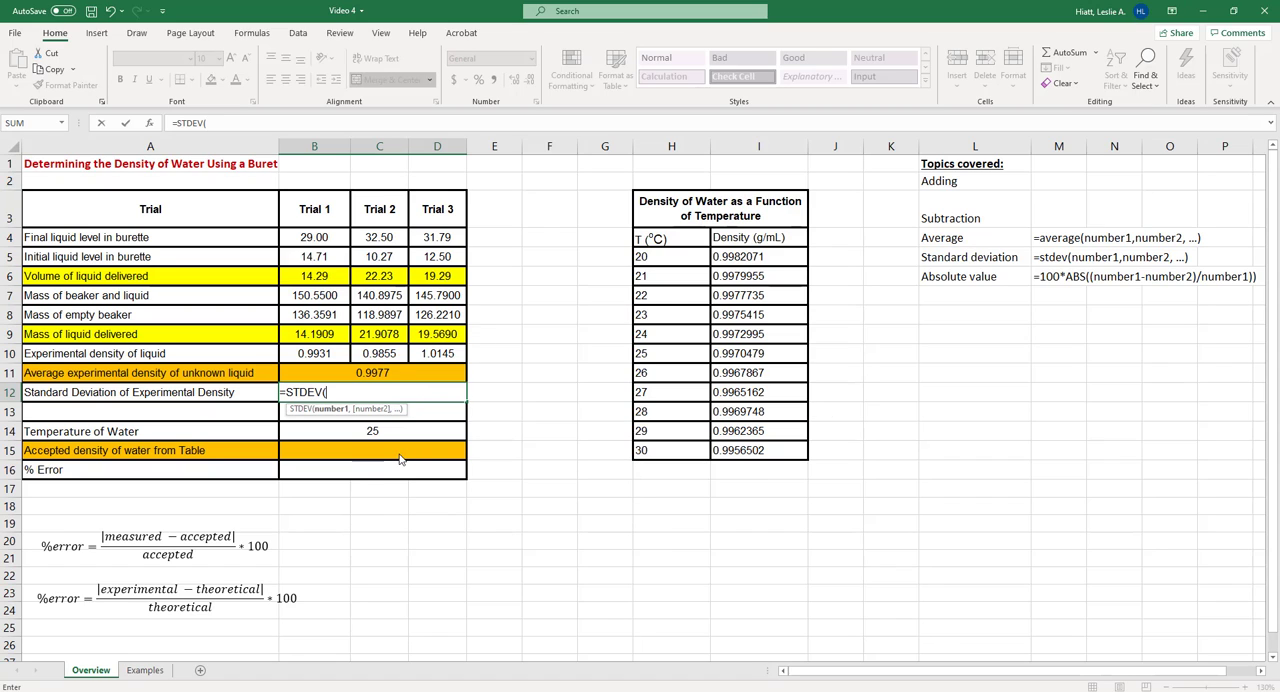
left_click_drag(309, 356, 435, 355)
key("Return")
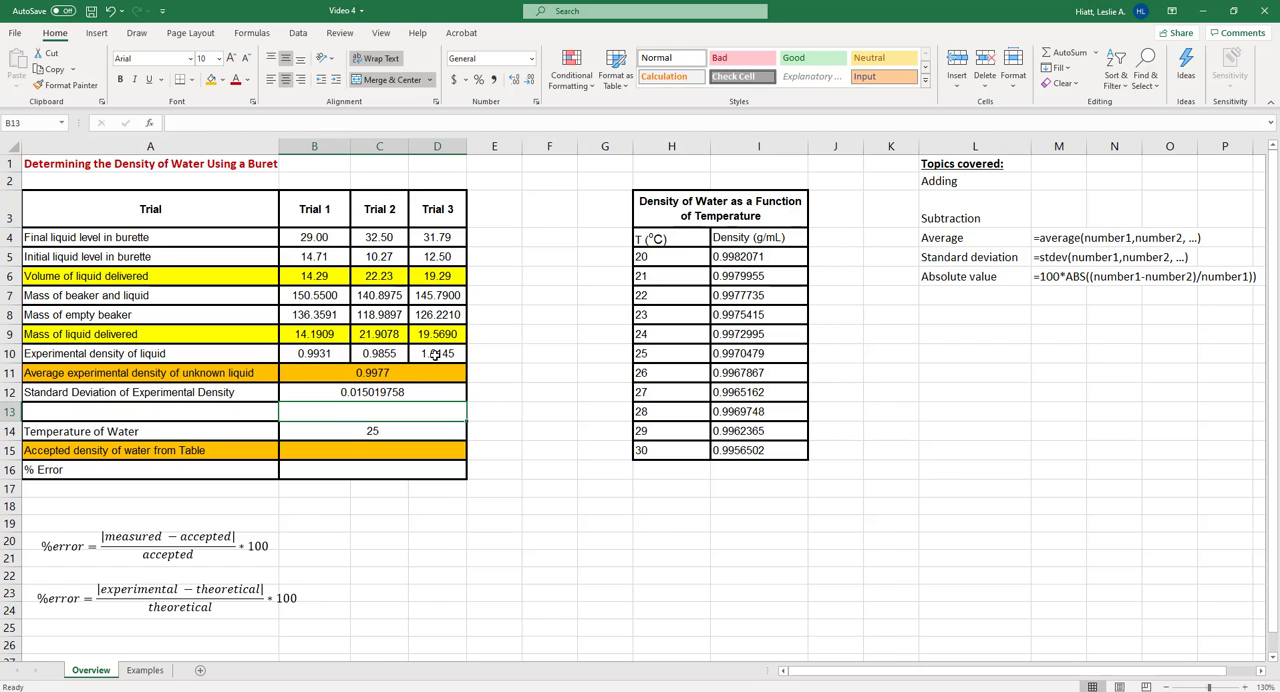
Format the standard deviation in B12 to show five decimal places
left_click(394, 390)
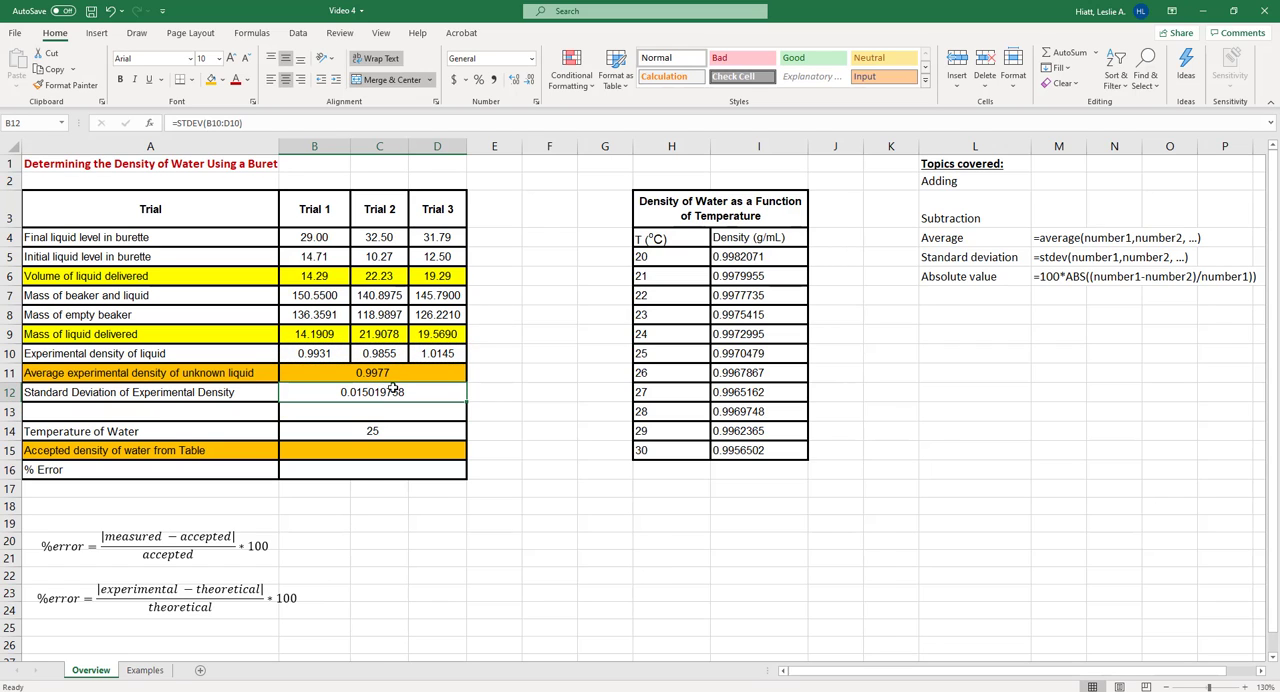
left_click(515, 80)
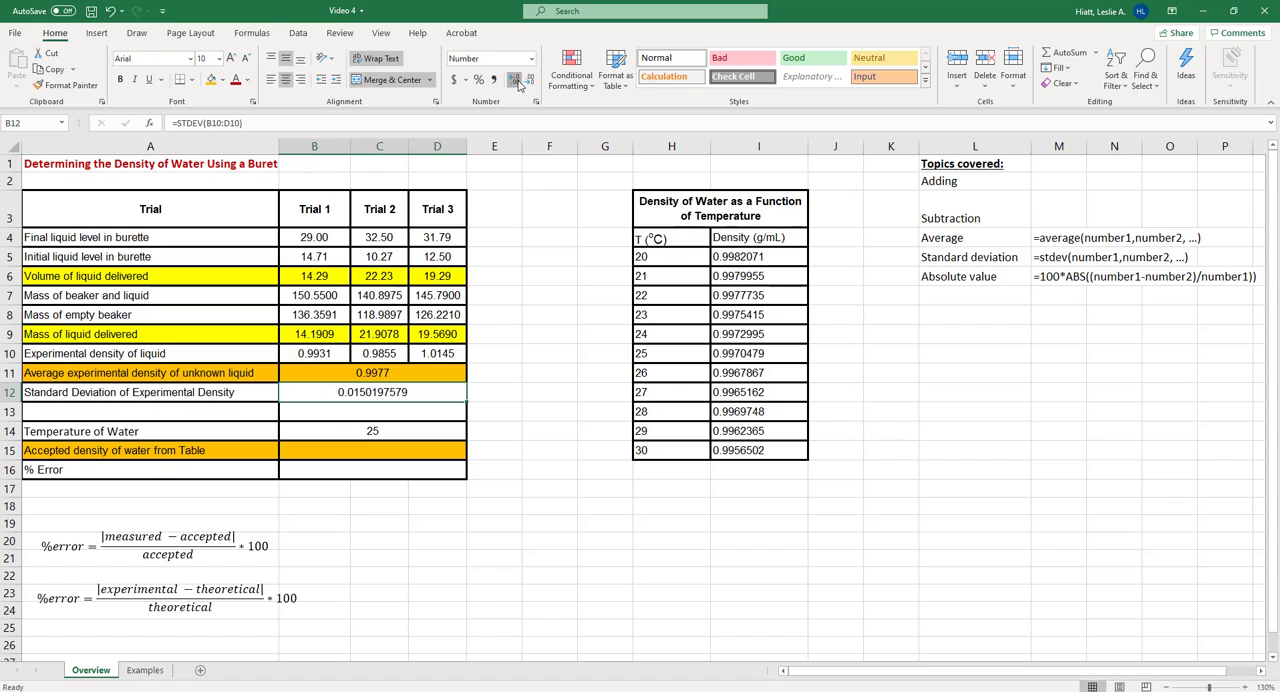
left_click(515, 80)
left_click(532, 80)
left_click(532, 80)
left_click(532, 80)
left_click(532, 80)
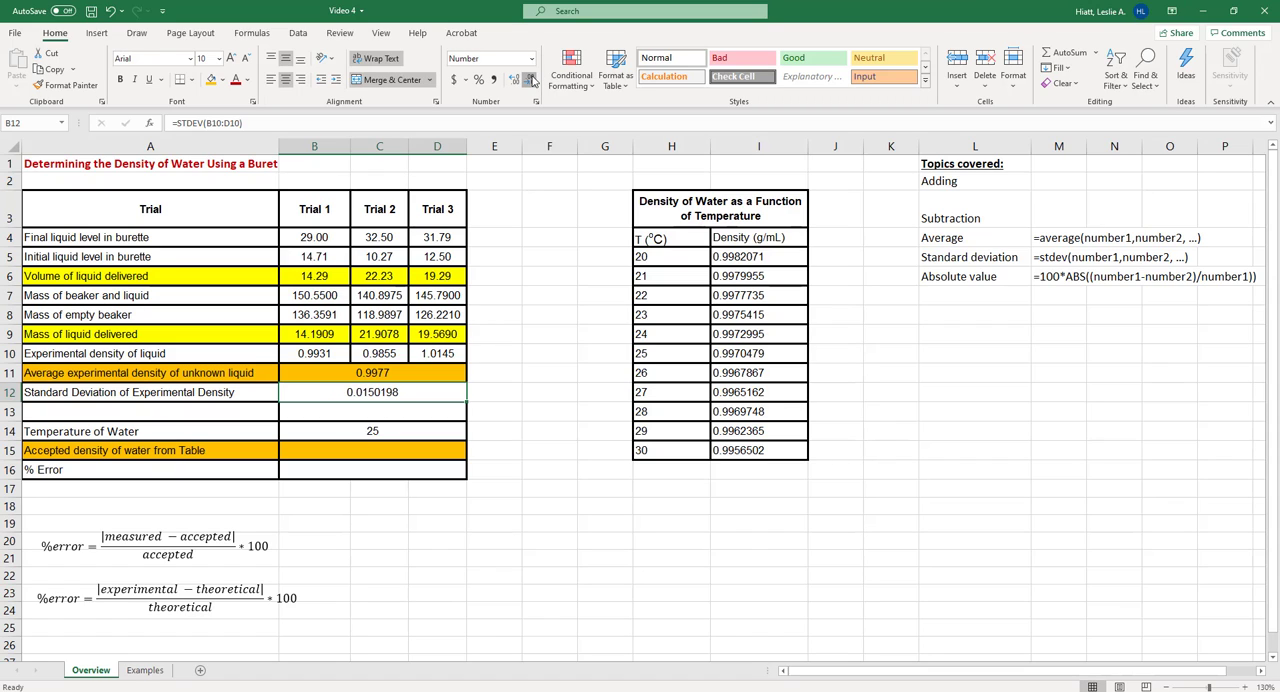
left_click(532, 80)
left_click(532, 80)
left_click(532, 80)
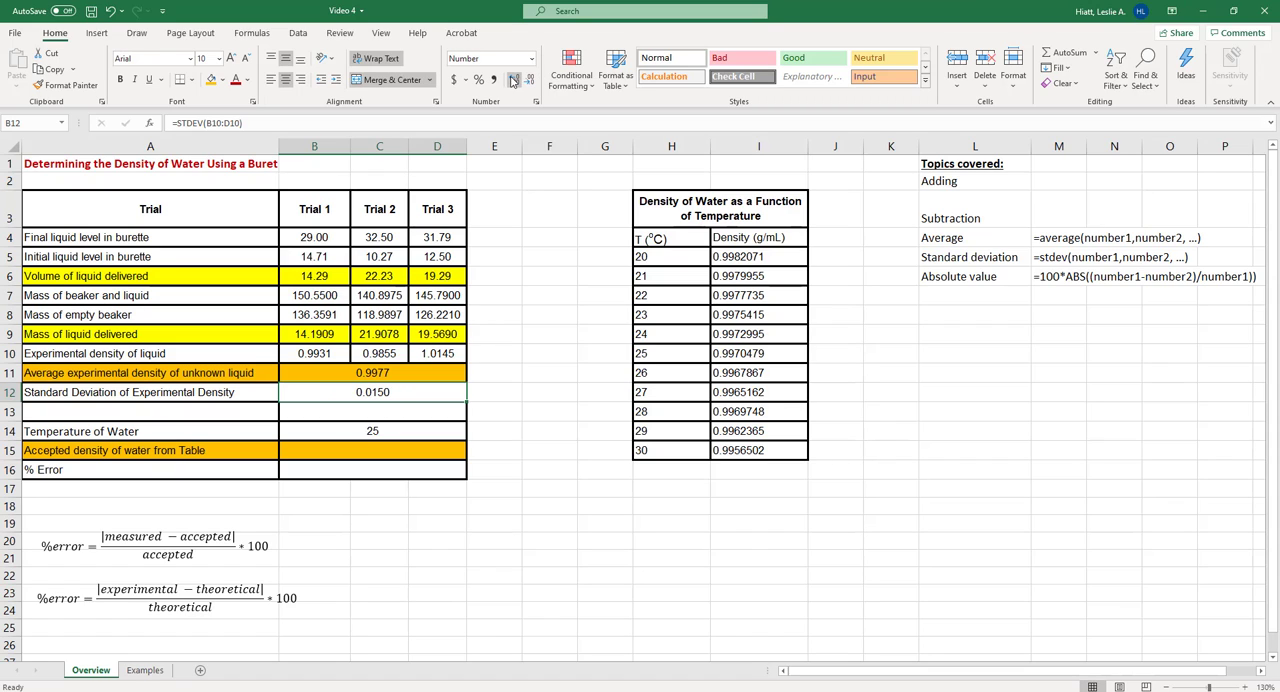
left_click(513, 80)
key("Return")
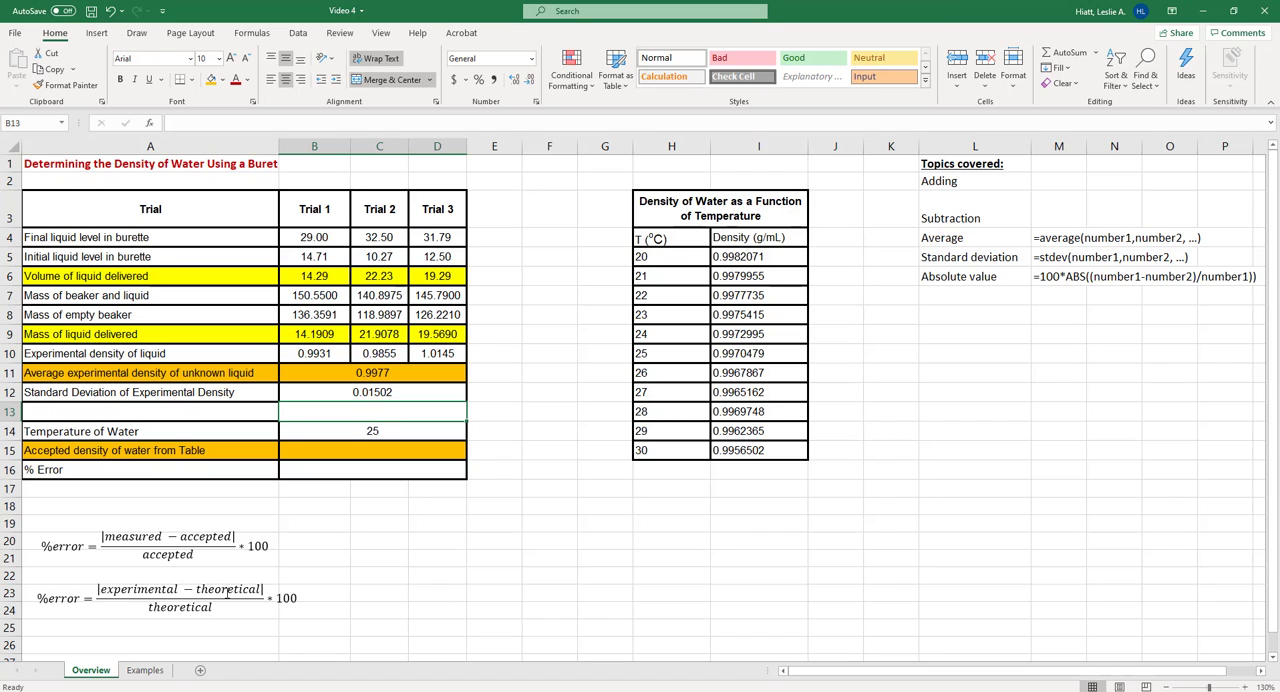
Highlight the 25 °C row of the water density table, H10:I10, with a light green fill
left_click(303, 453)
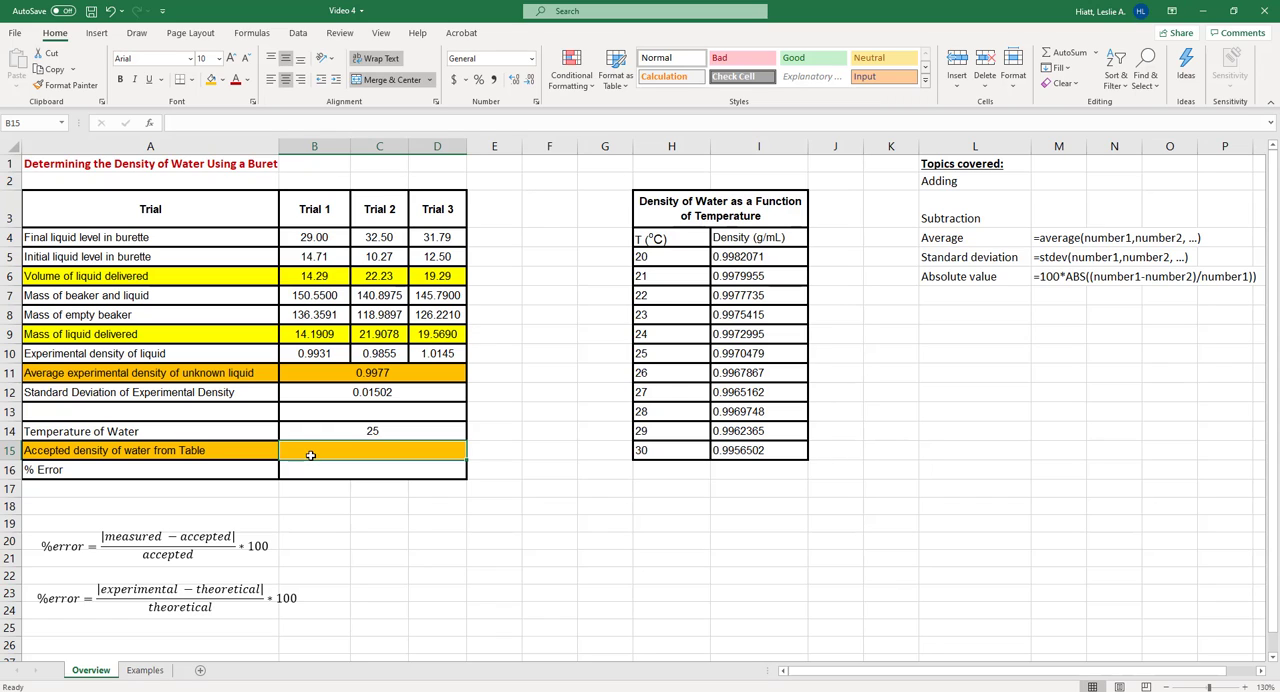
left_click(381, 433)
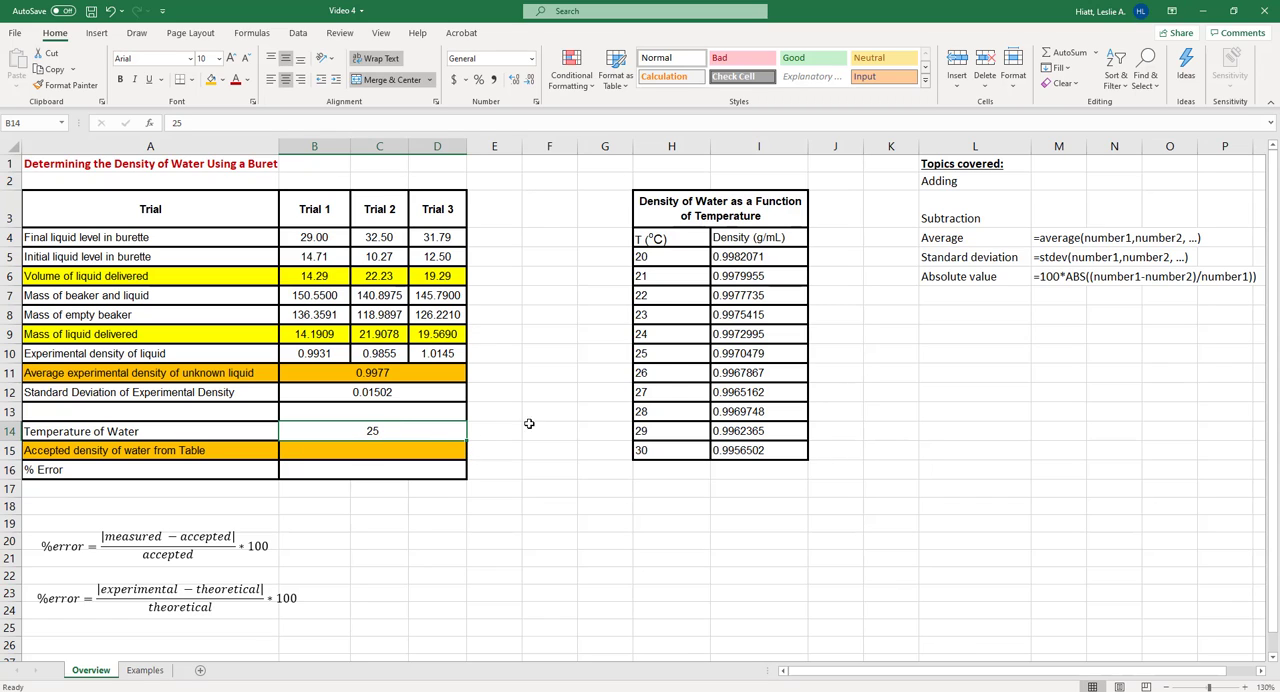
left_click_drag(660, 353, 750, 354)
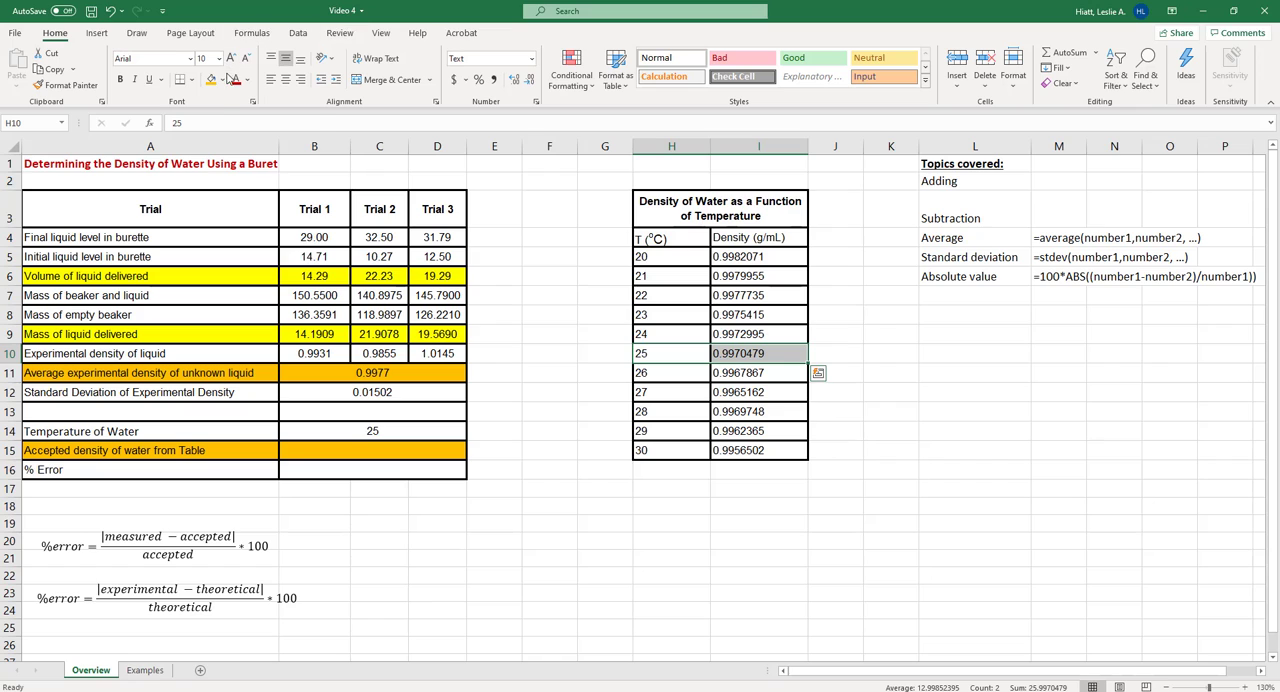
left_click(222, 80)
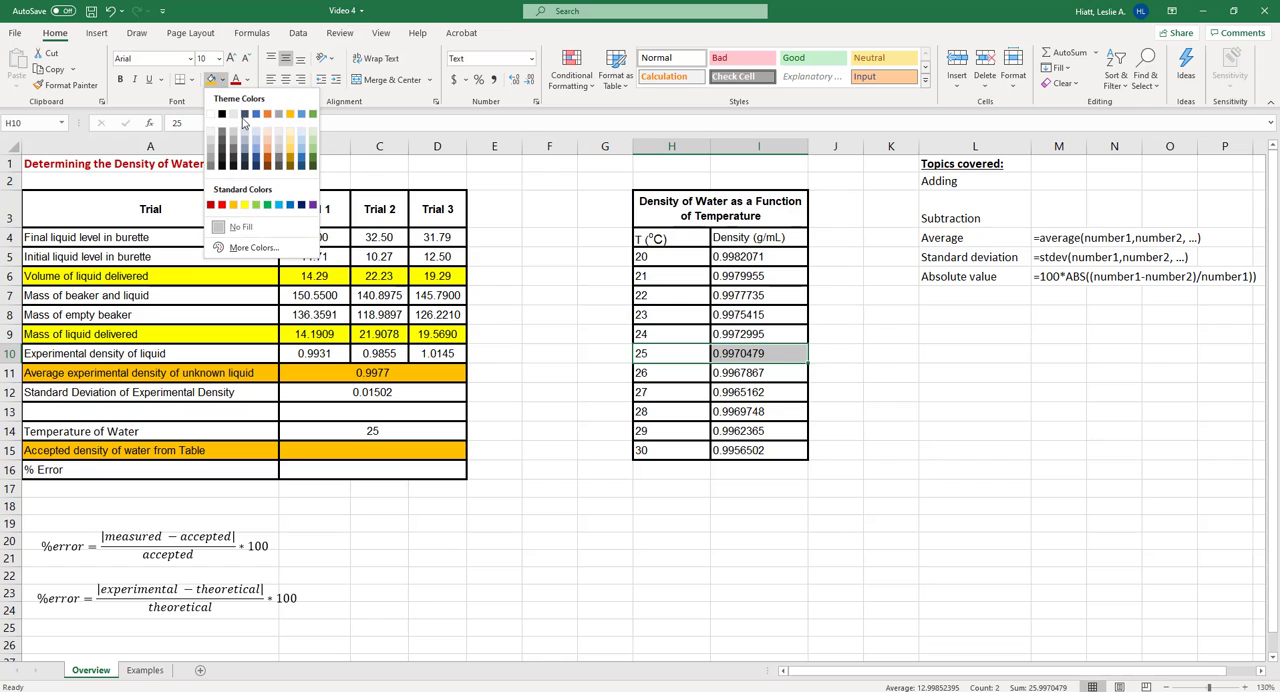
left_click(256, 205)
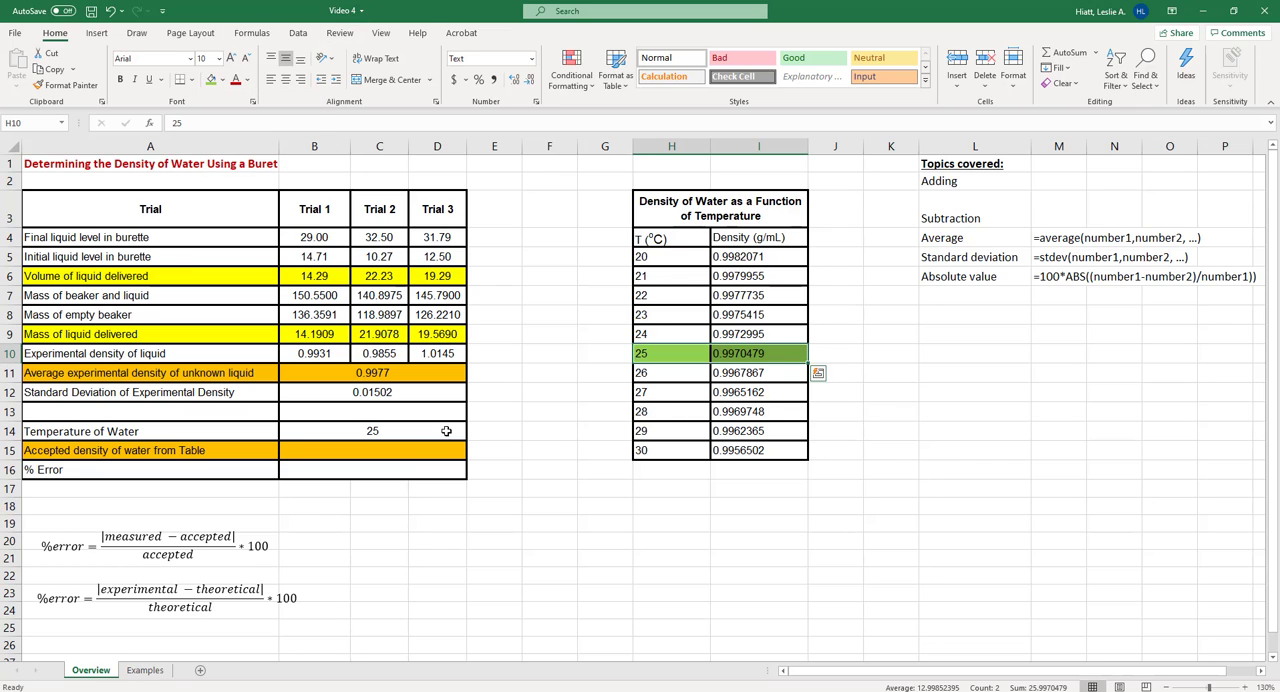
Link the accepted density of water in B15 to the table's 25 °C density in I10
left_click(359, 448)
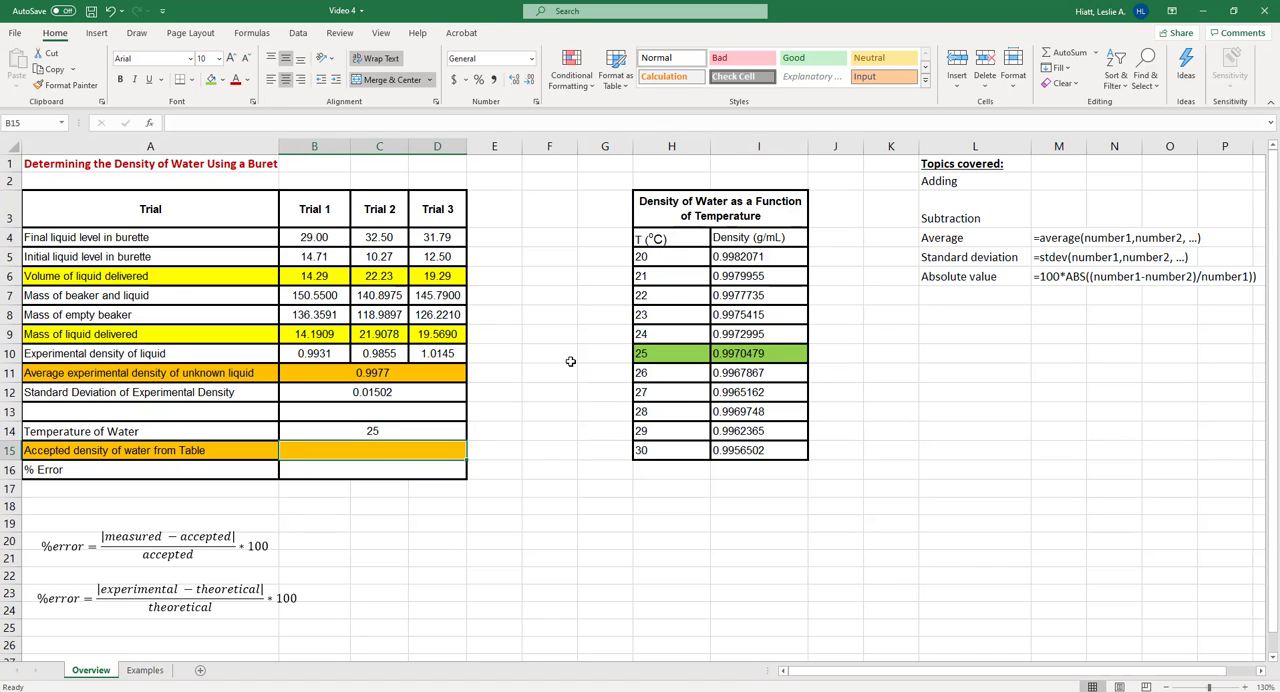
type("=")
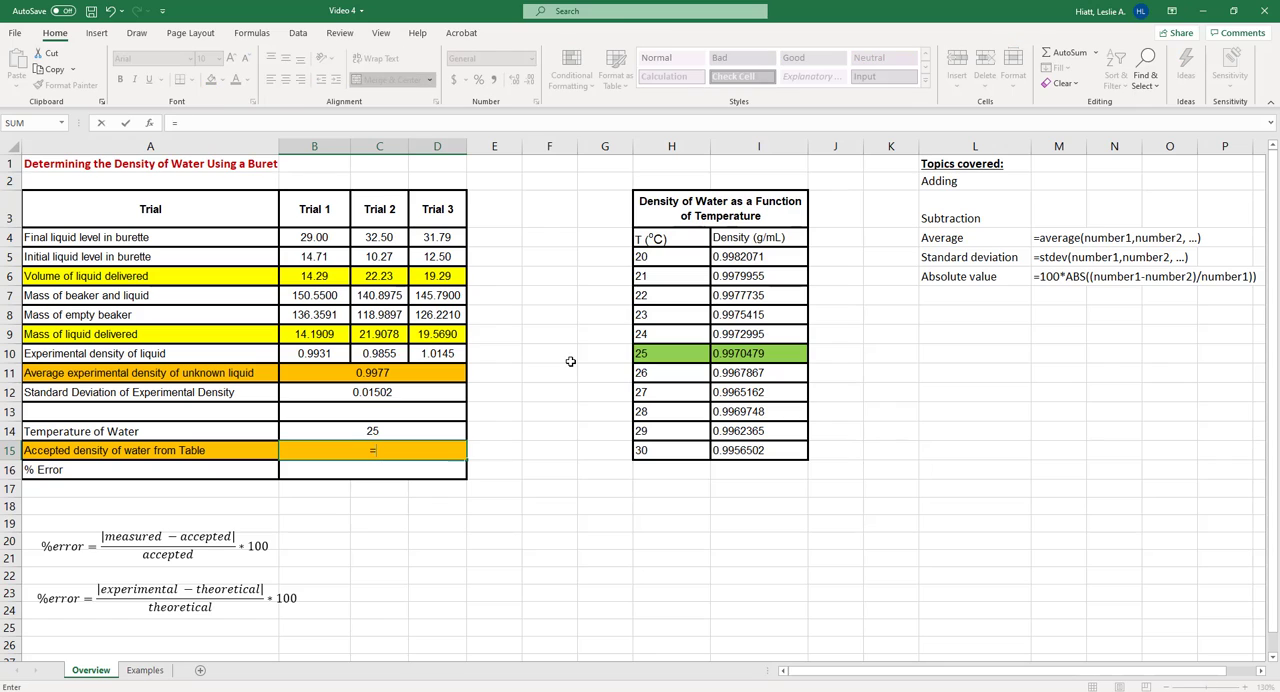
left_click(725, 350)
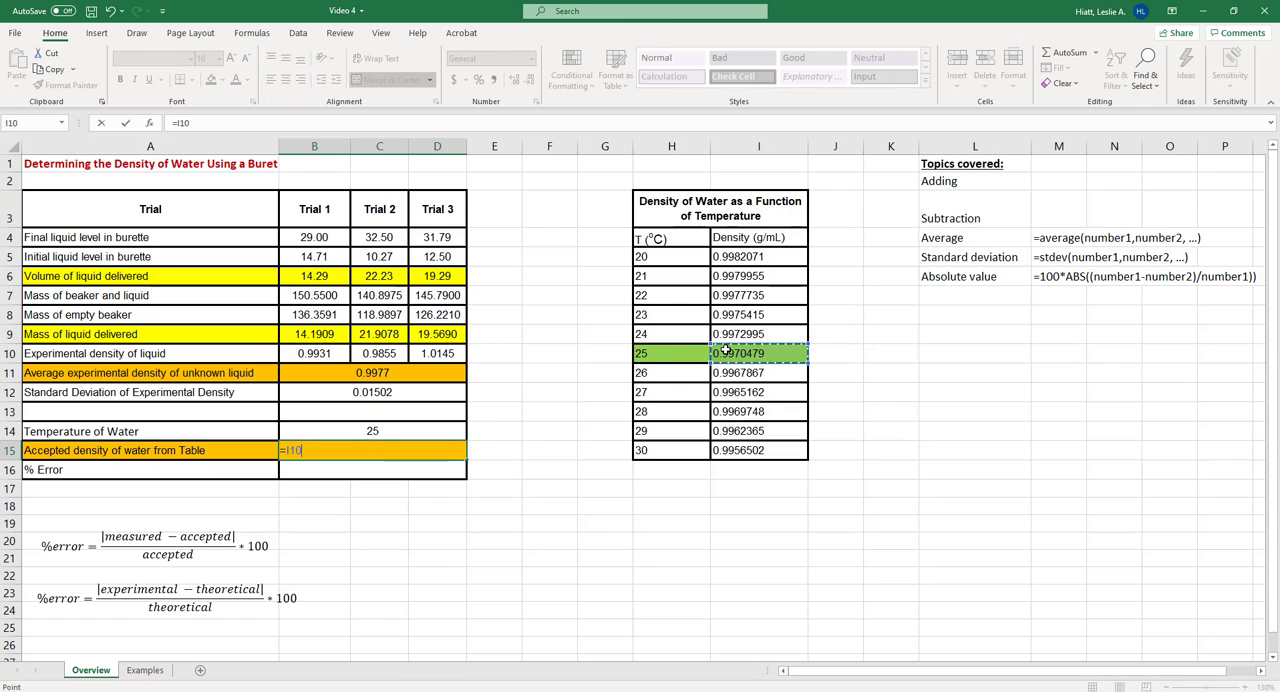
key("Return")
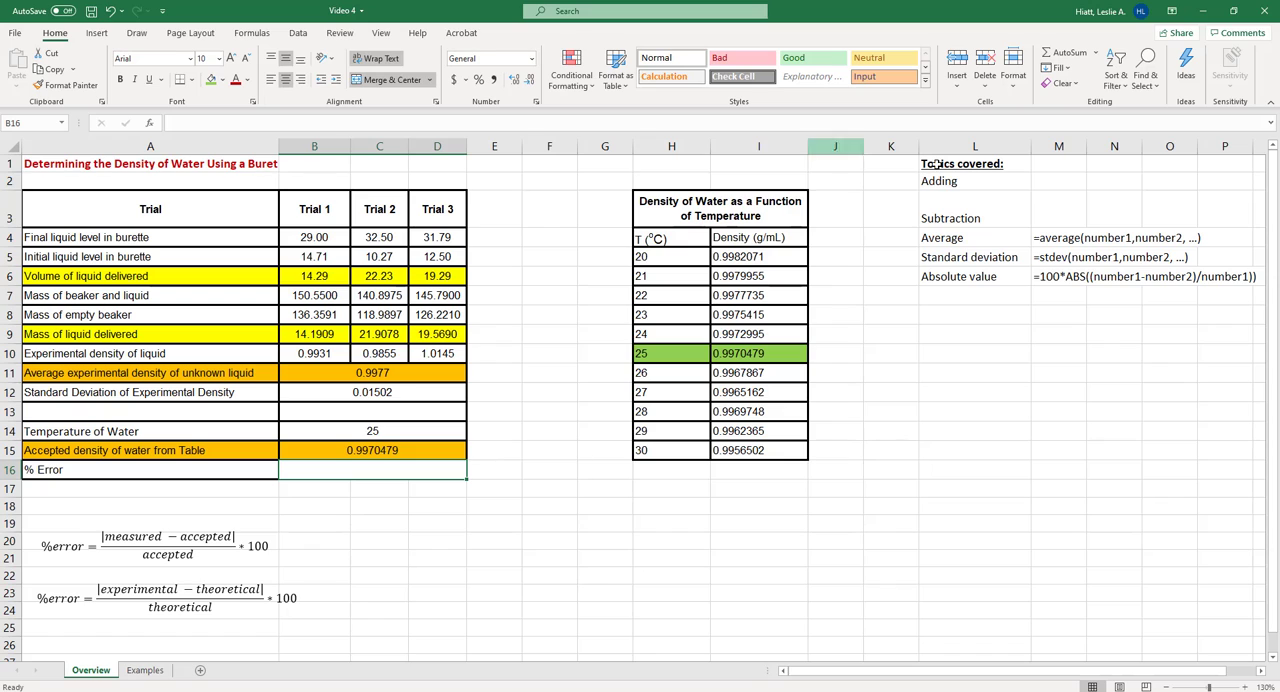
Copy the sample formula =100*ABS((number1-number2)/number1) from M6 into the % Error cell B16
left_click(1055, 279)
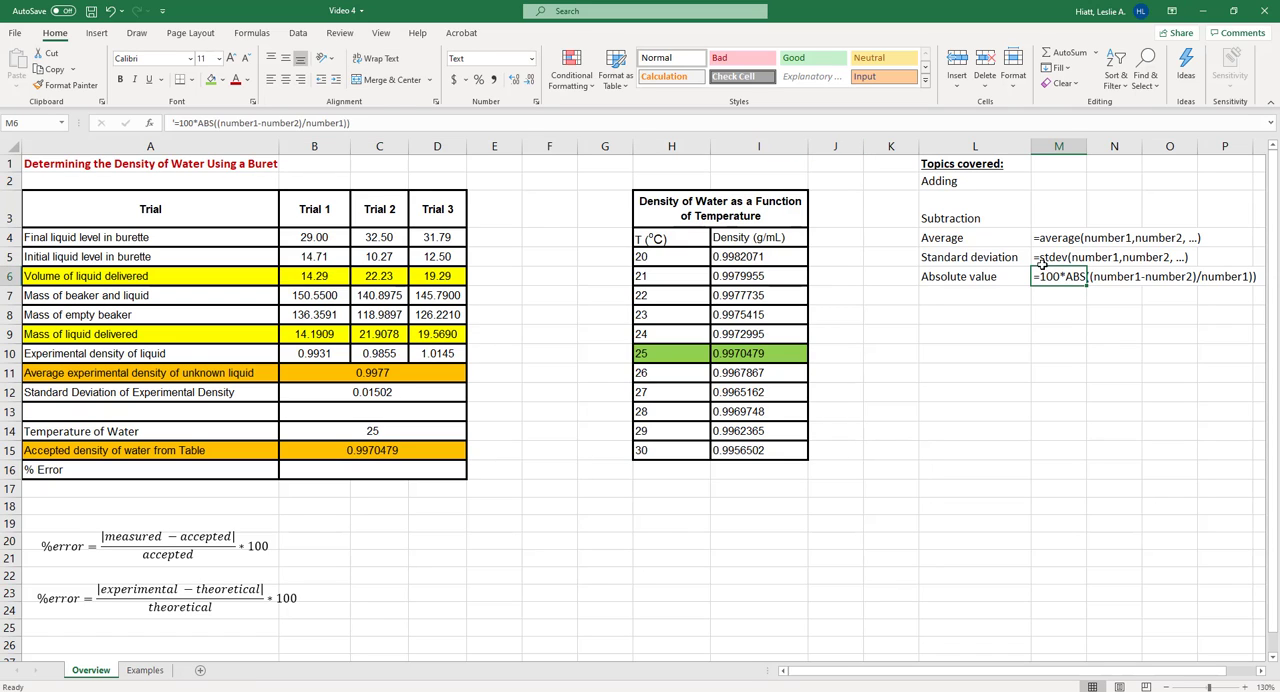
left_click(175, 123)
left_click_drag(175, 123, 352, 123)
key("ctrl+c")
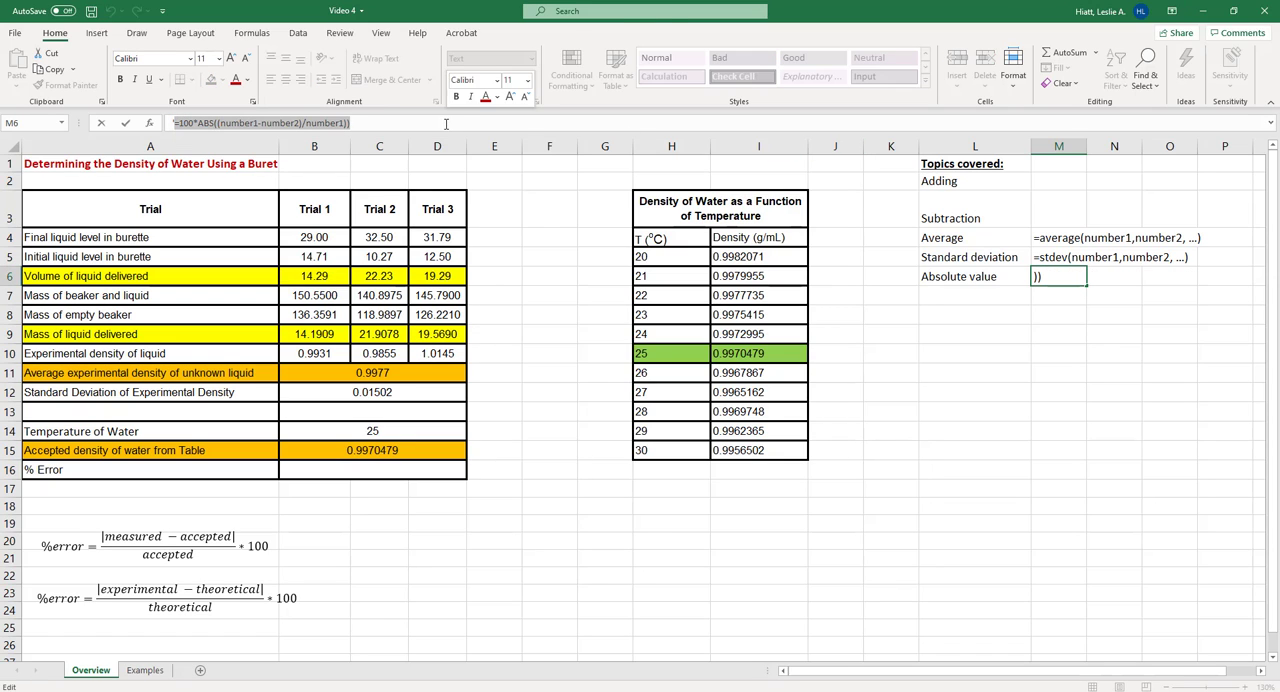
left_click(365, 470)
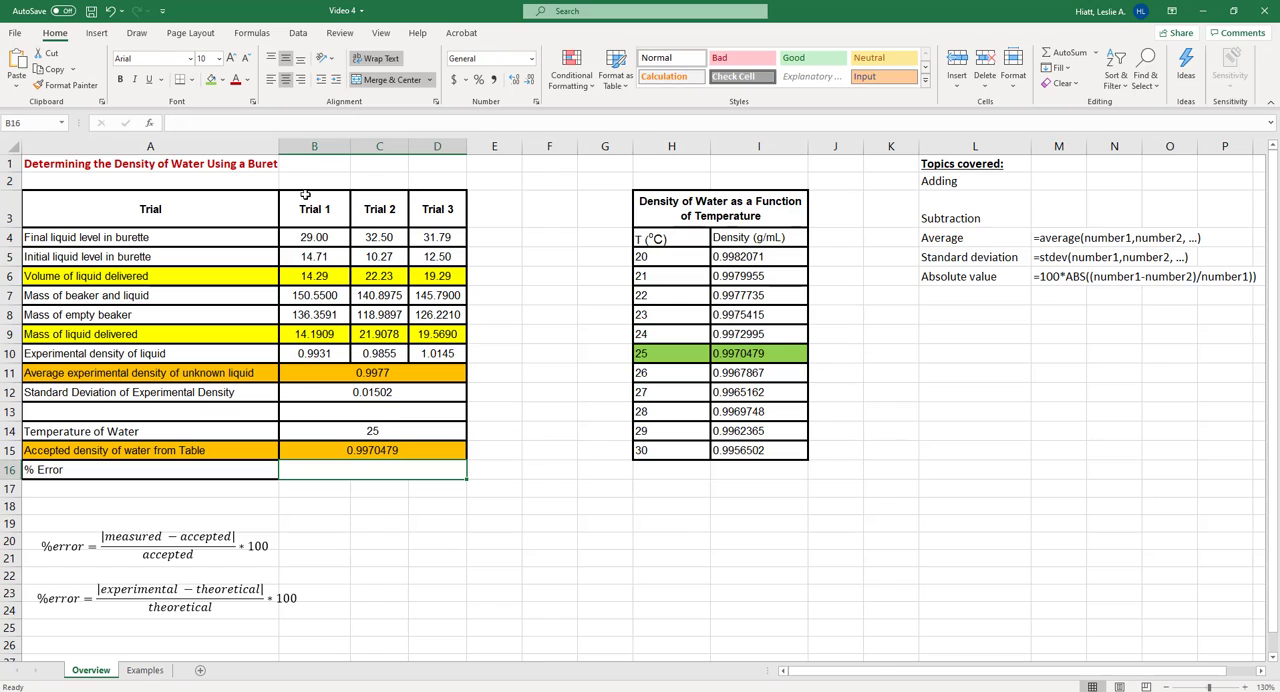
left_click(256, 122)
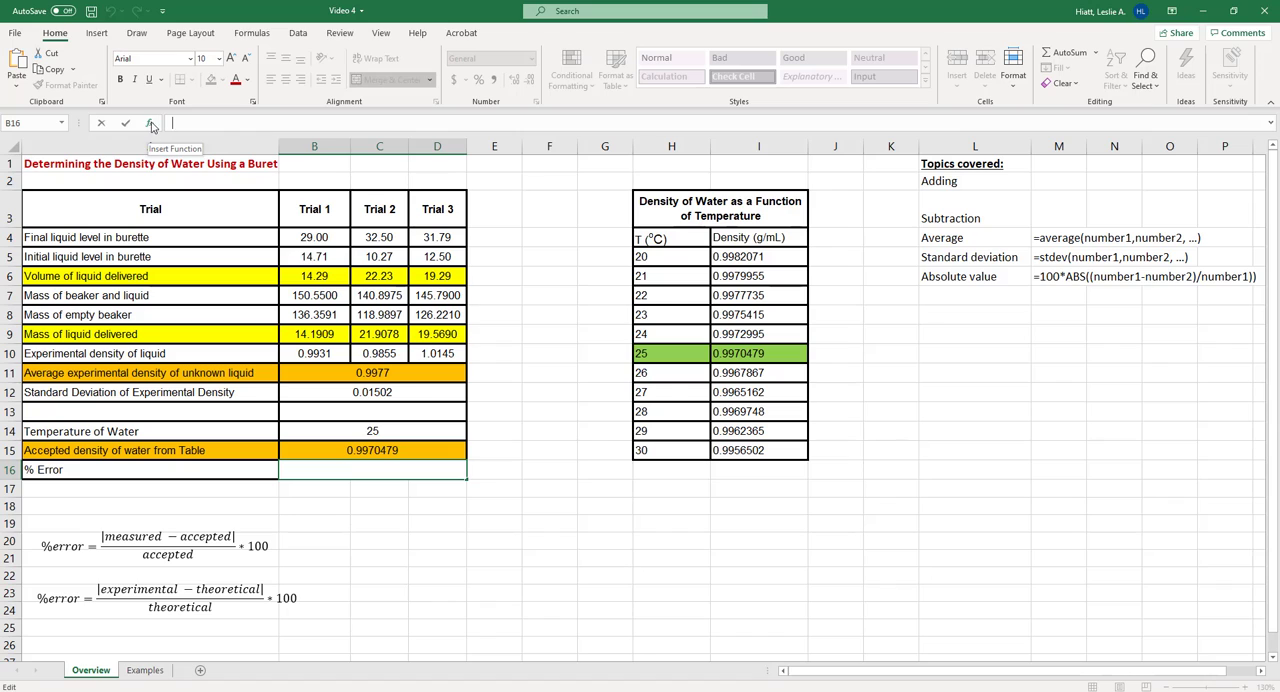
key("ctrl+v")
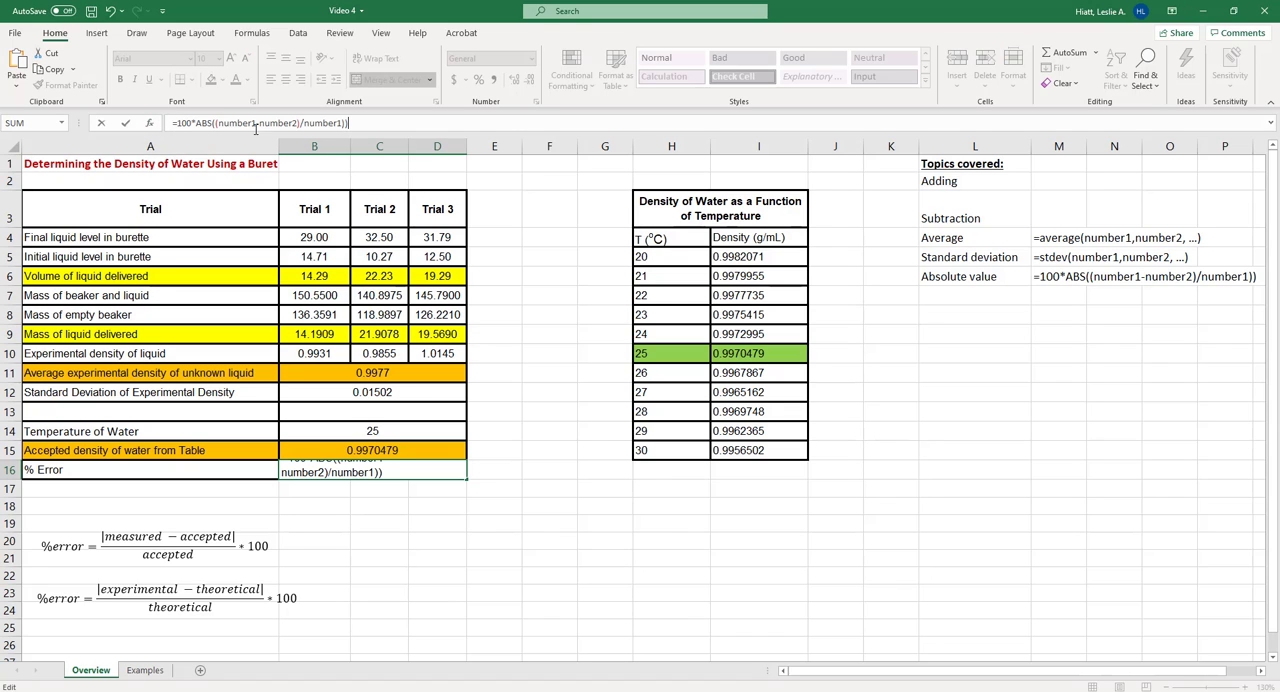
Replace the placeholders in B16's formula with cell references so it reads =100*ABS((B11-B15)/B15)
left_click_drag(218, 122, 256, 122)
key("Delete")
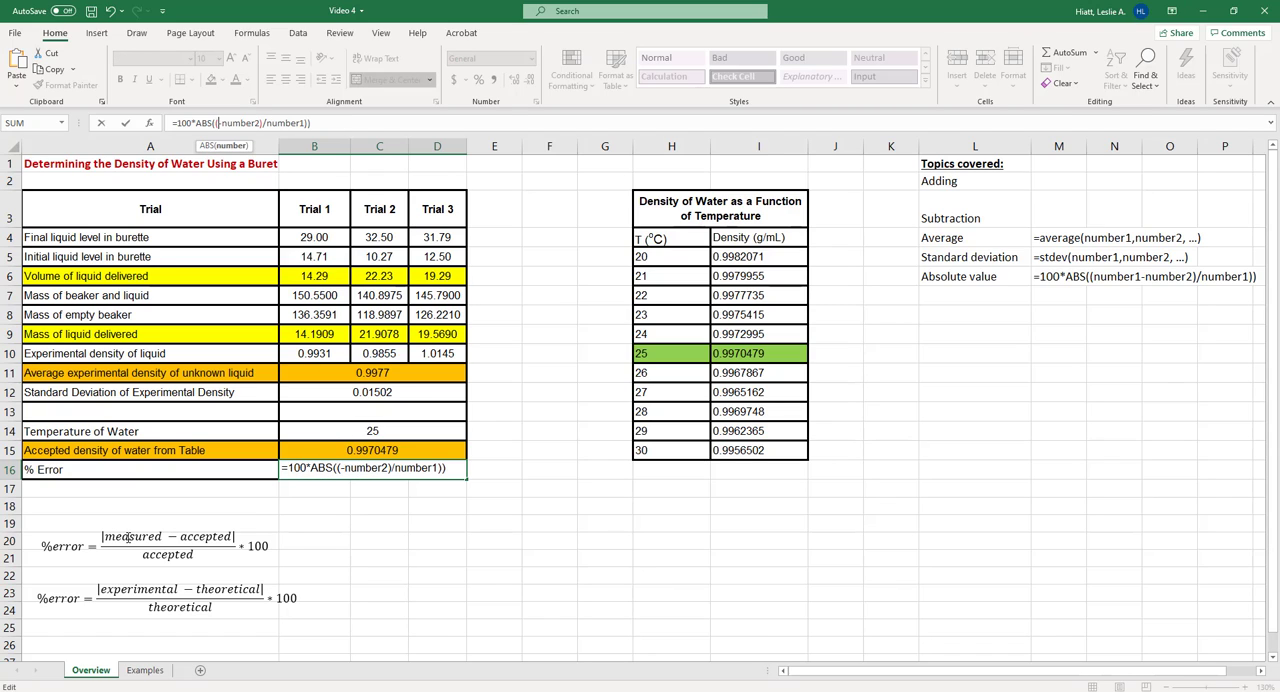
left_click(348, 369)
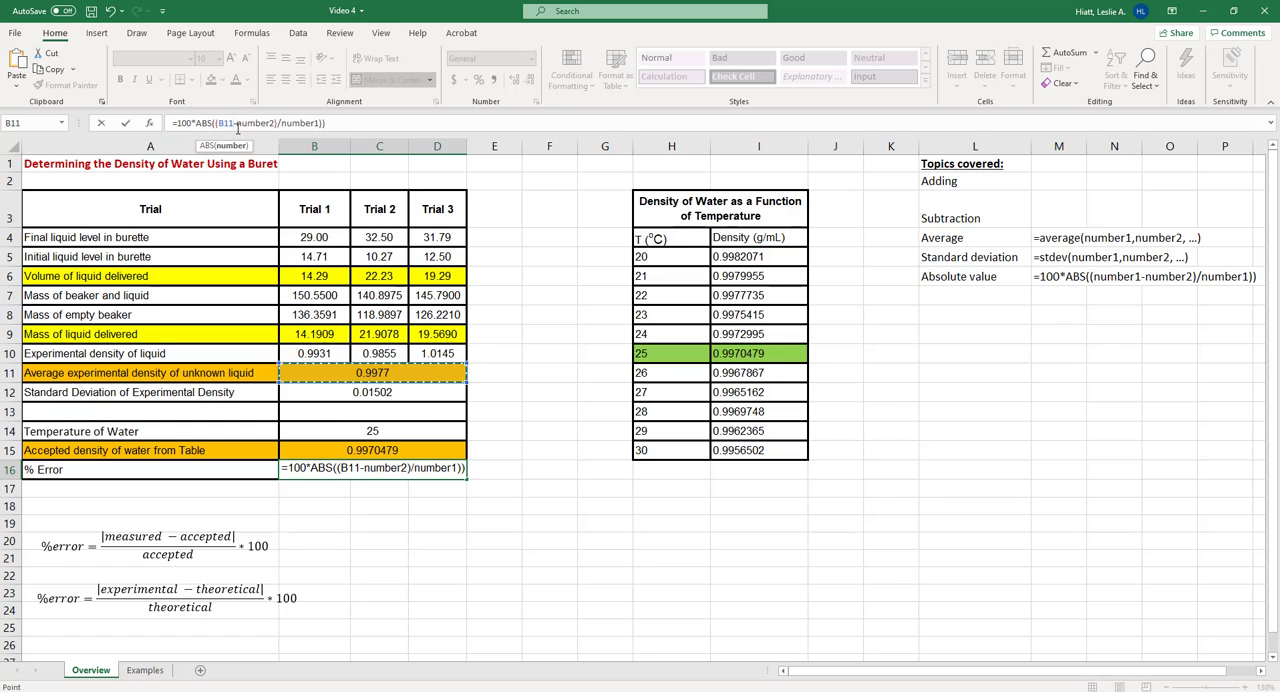
left_click_drag(242, 123, 276, 123)
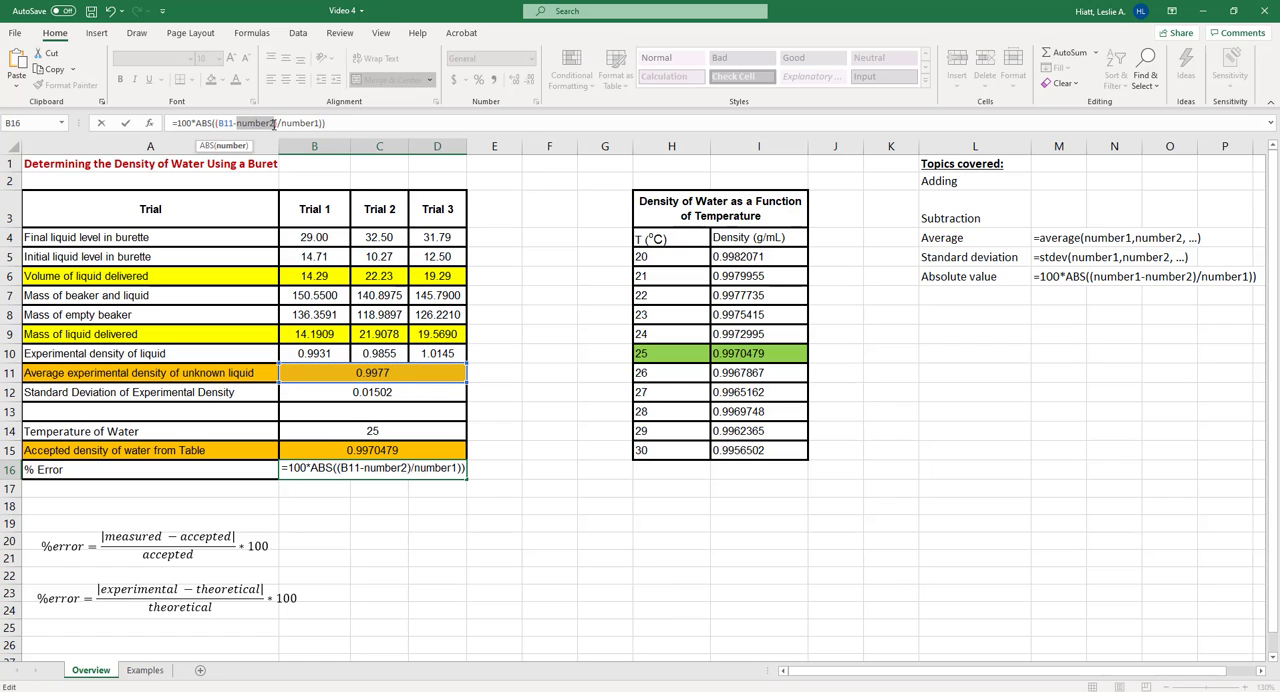
key("BackSpace")
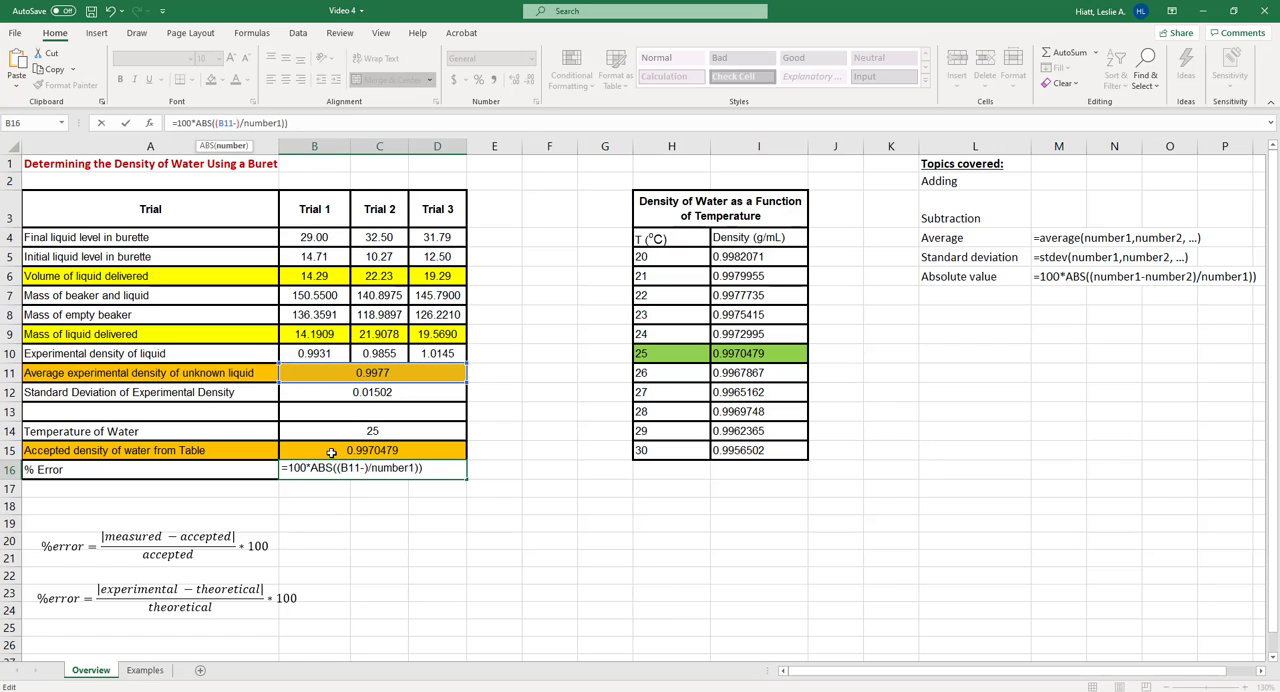
left_click(335, 451)
left_click_drag(258, 123, 297, 123)
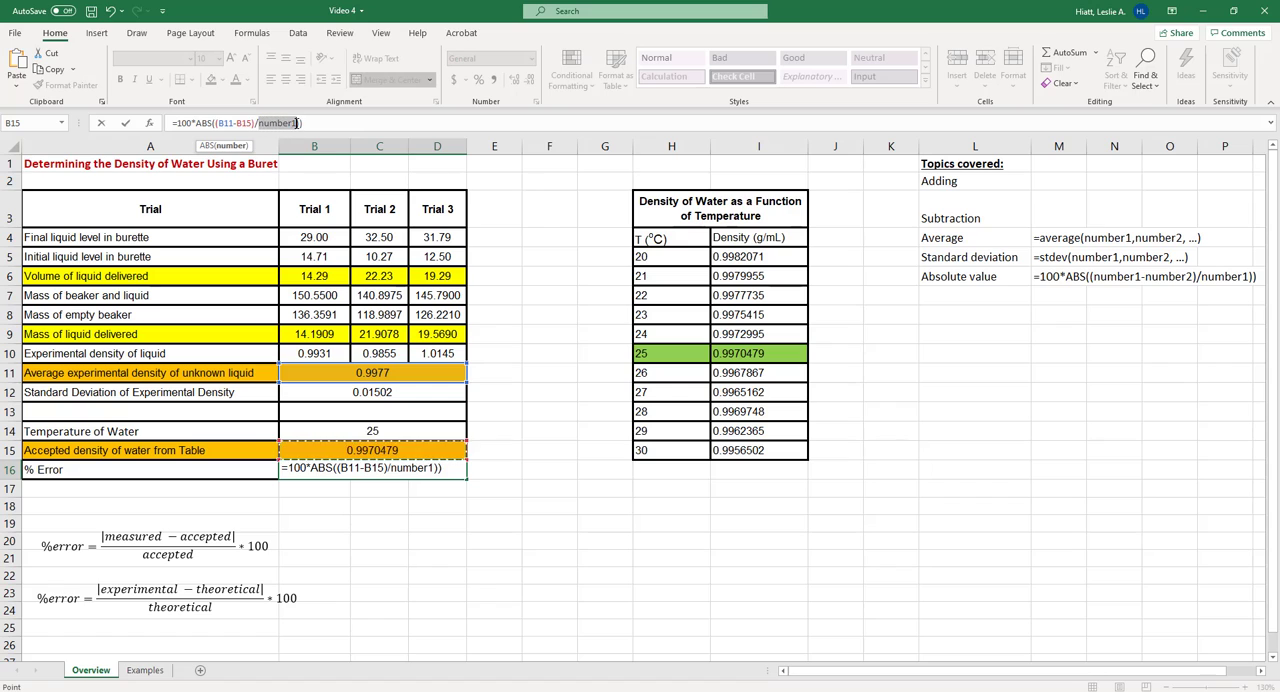
left_click(335, 451)
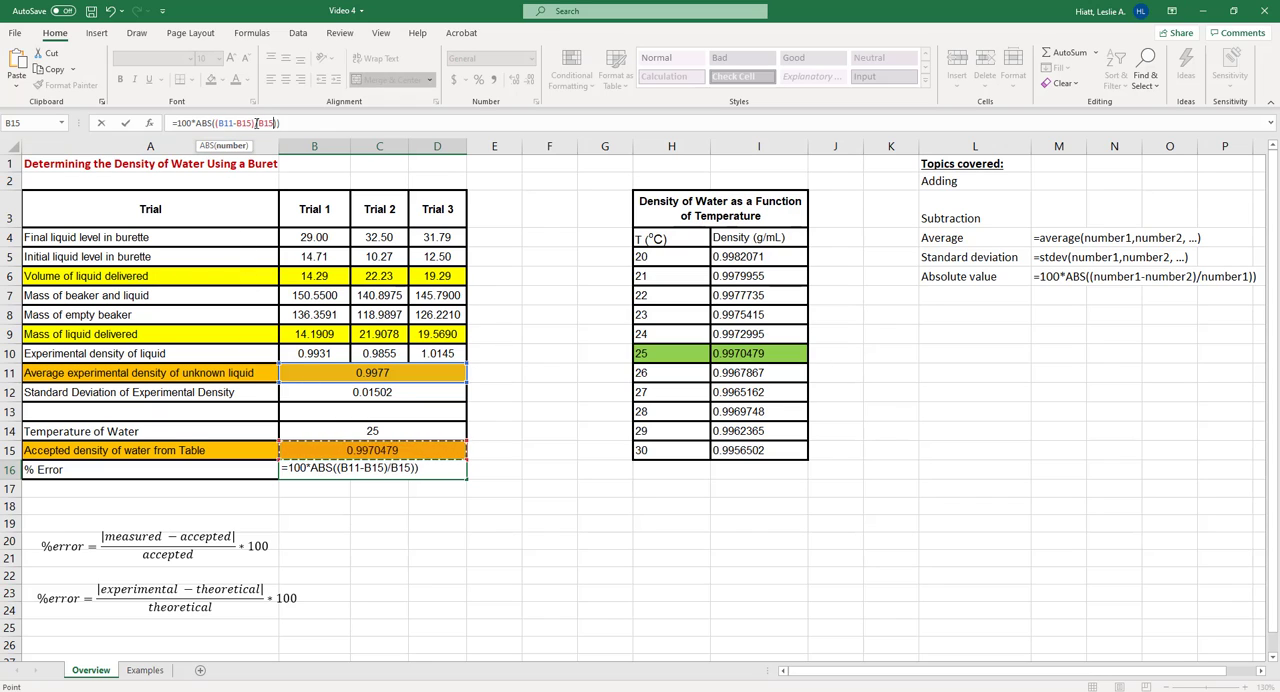
Check the subtraction, division and 100 multiplier in B16's percent error formula, fix its closing parentheses and enter it
left_click_drag(254, 123, 215, 123)
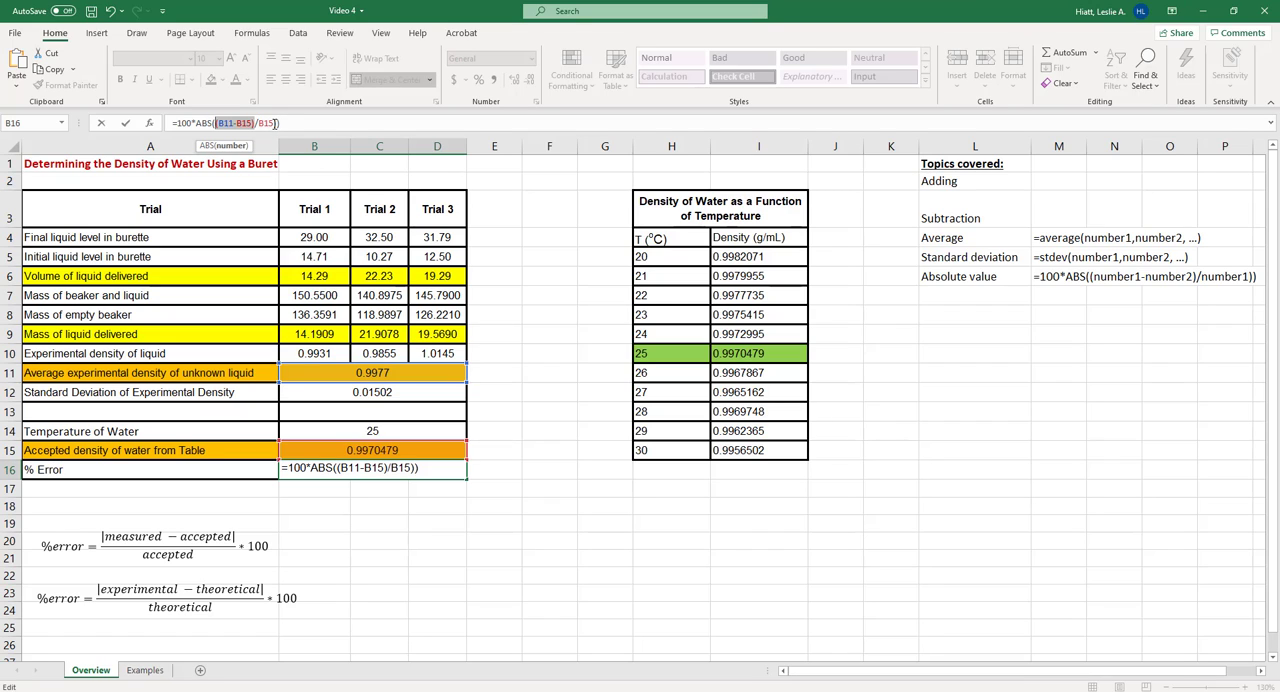
left_click(286, 122)
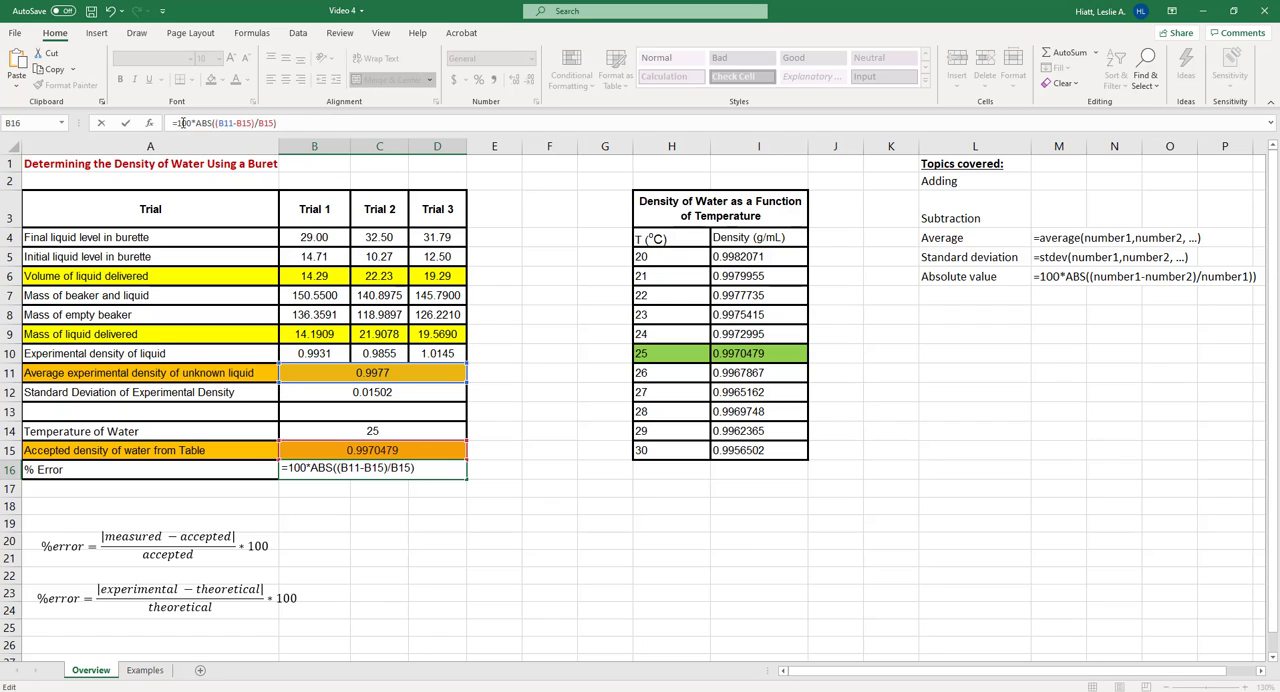
left_click_drag(195, 122, 177, 122)
left_click(198, 123)
key("Return")
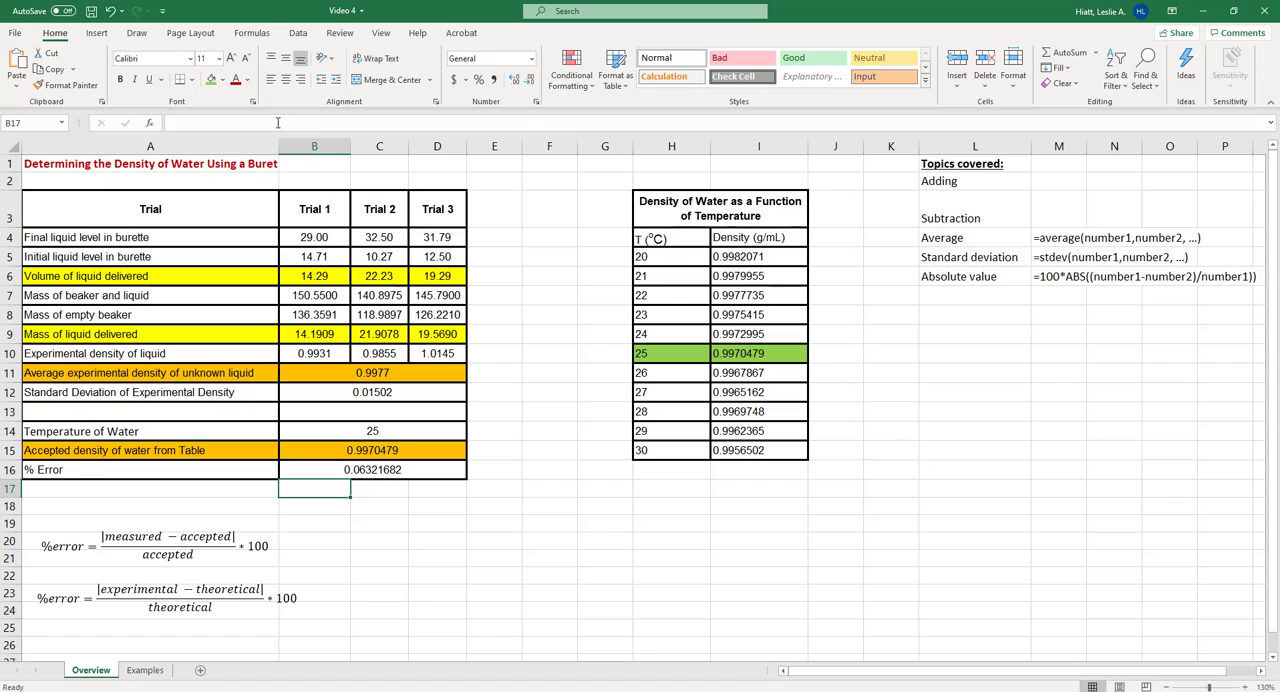
Remove the 100* multiplier from B16's formula and format the result as a percentage with two decimal places
left_click(400, 467)
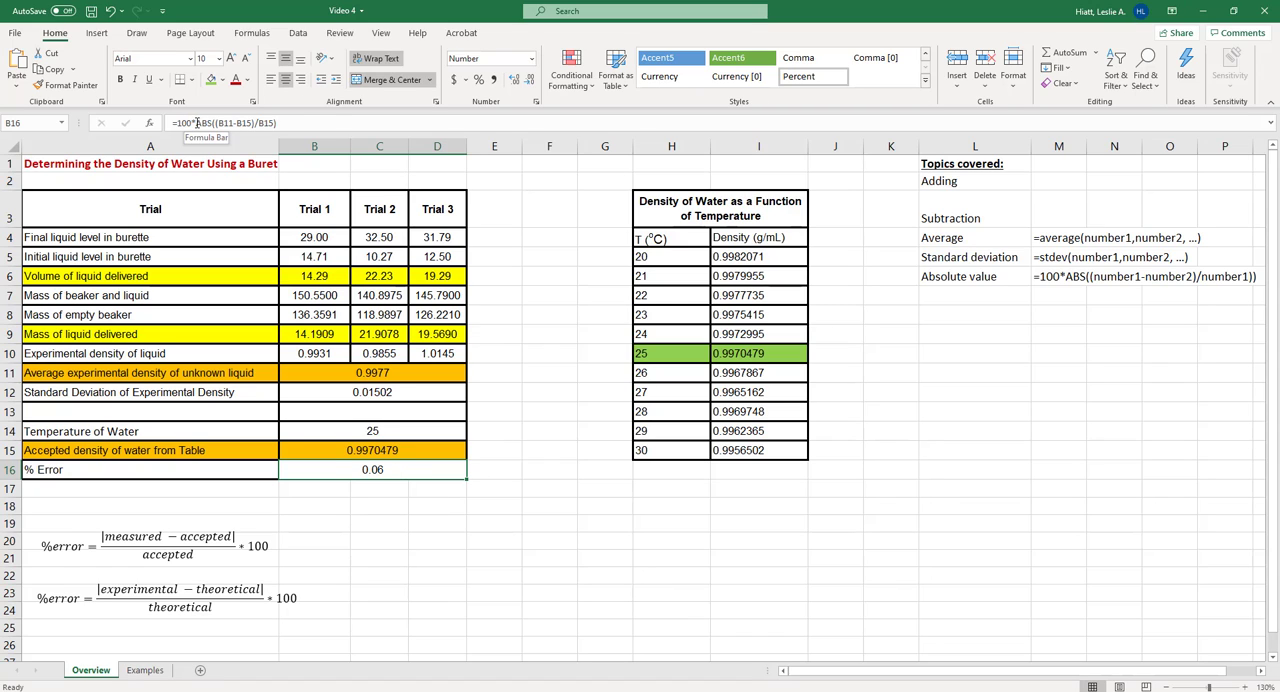
double_click(183, 122)
key("Delete")
key("Delete")
key("Return")
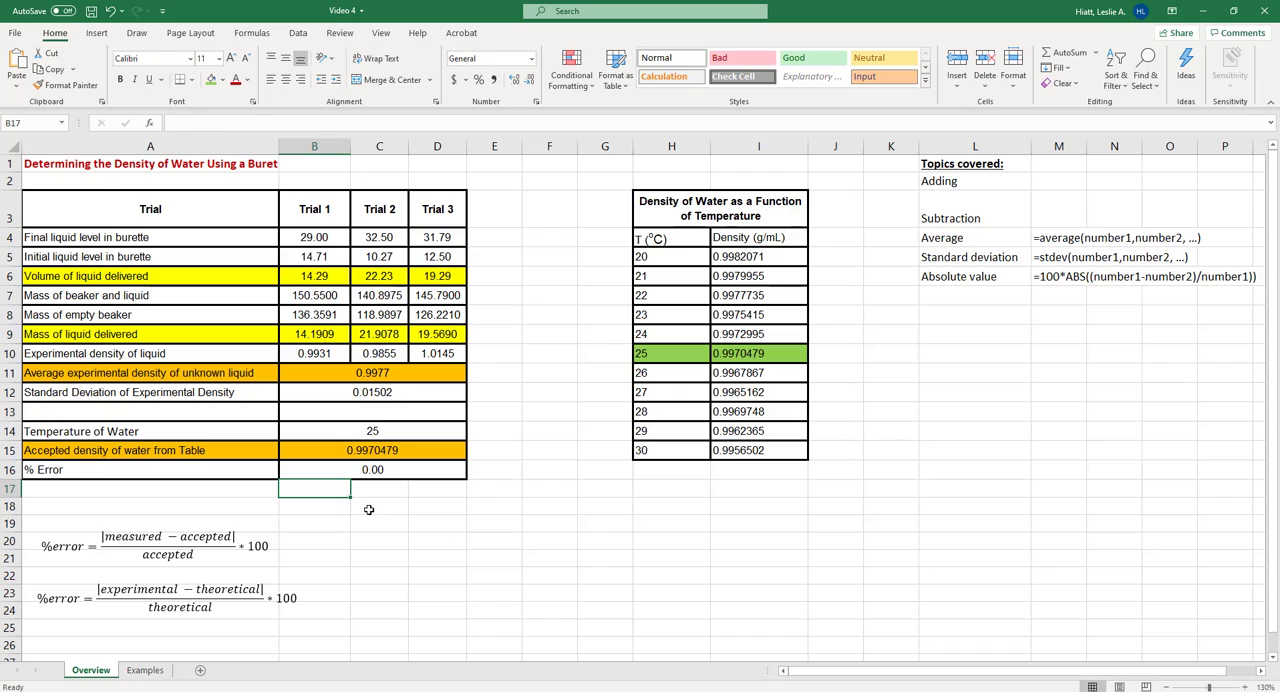
left_click(368, 472)
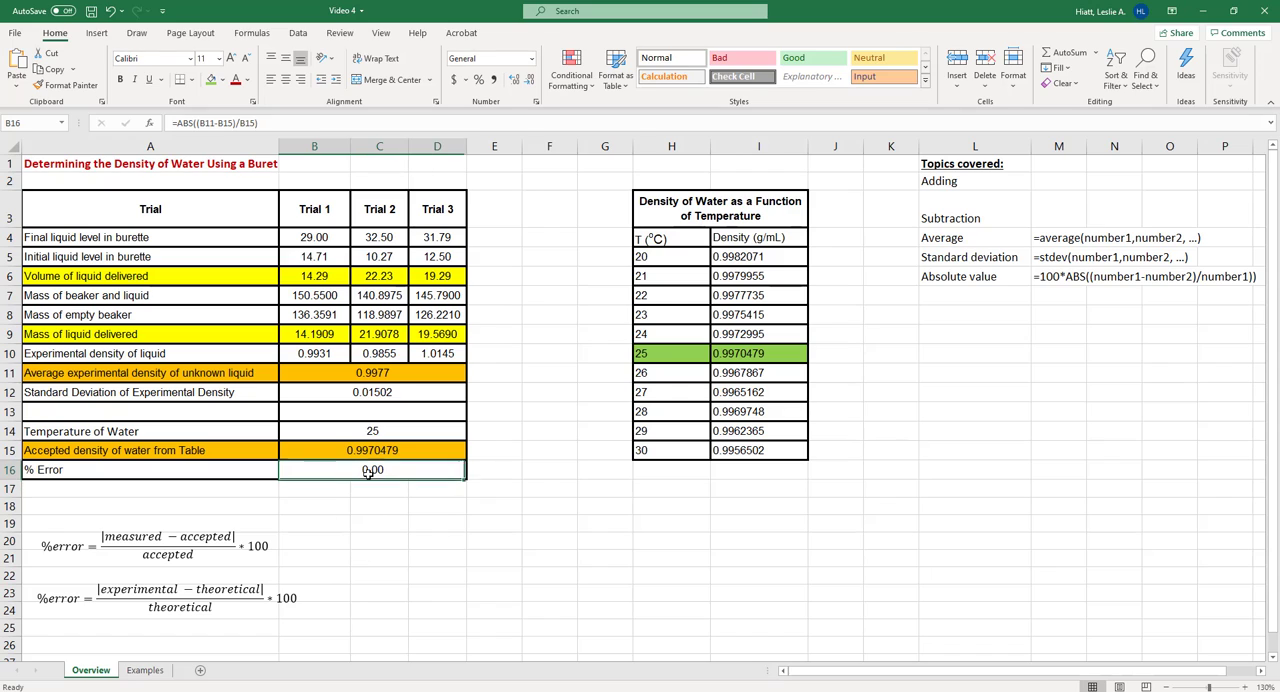
left_click(478, 79)
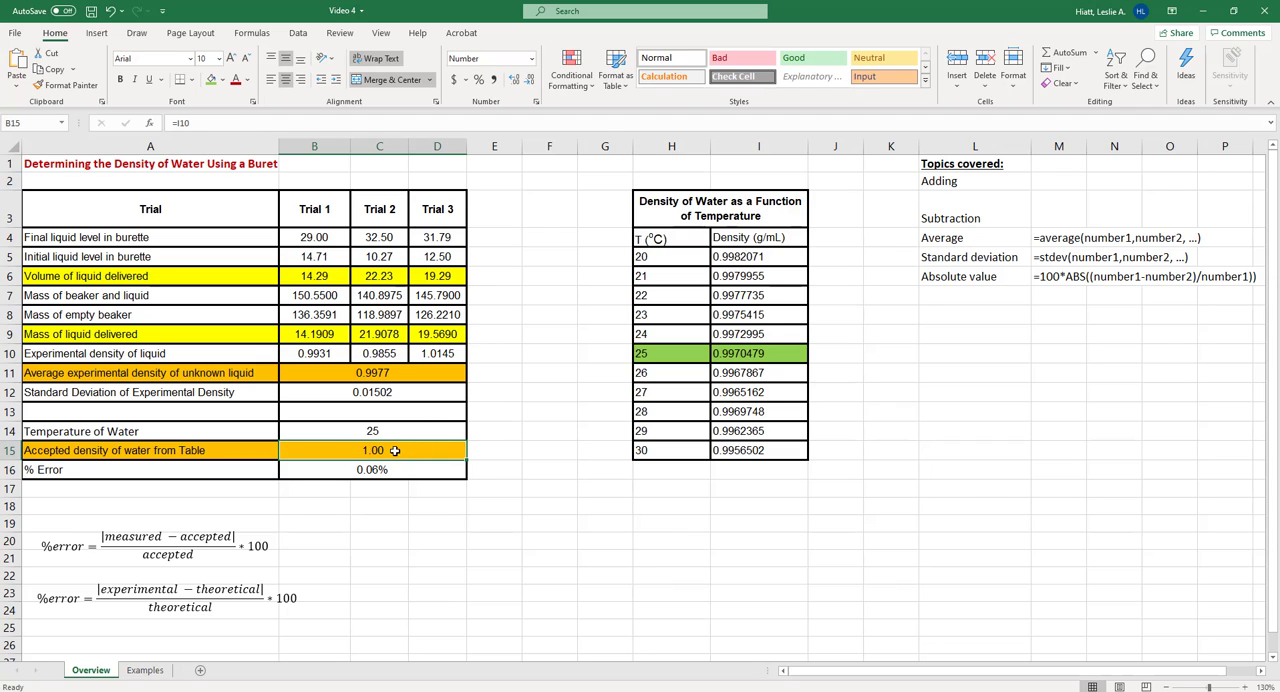
Format the table densities in I5:I15 as numbers with seven decimal places
left_click_drag(748, 257, 758, 451)
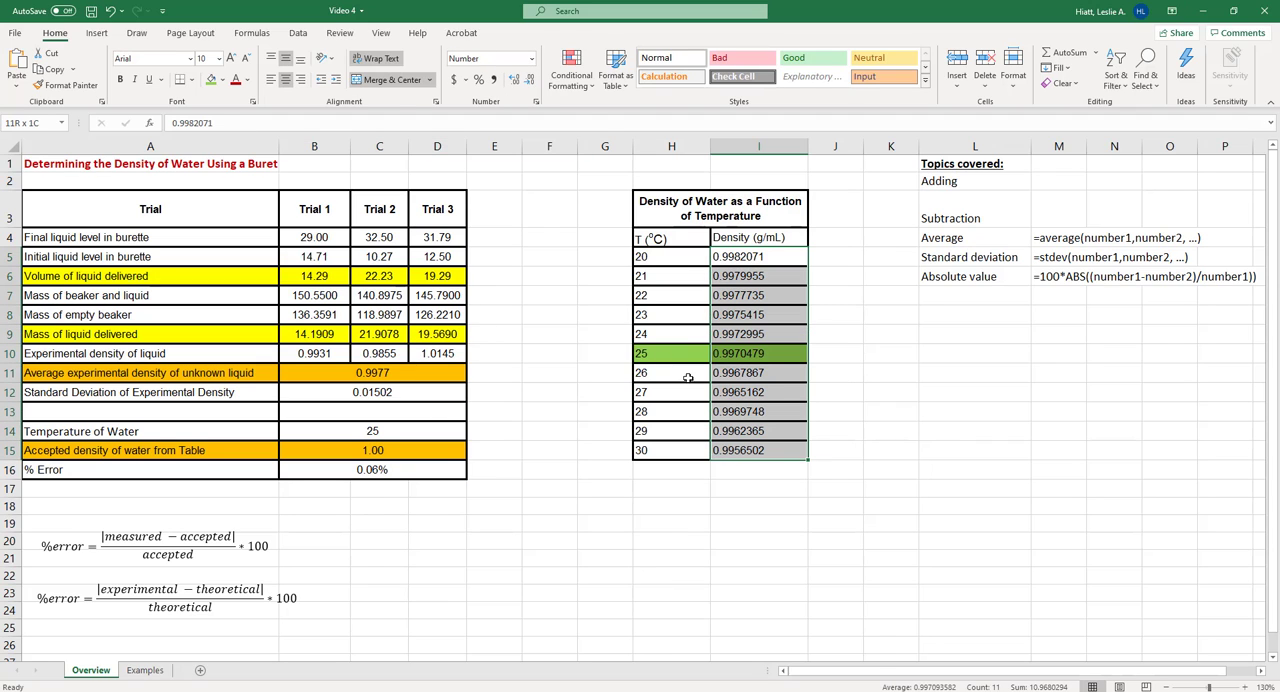
left_click(531, 58)
left_click(500, 107)
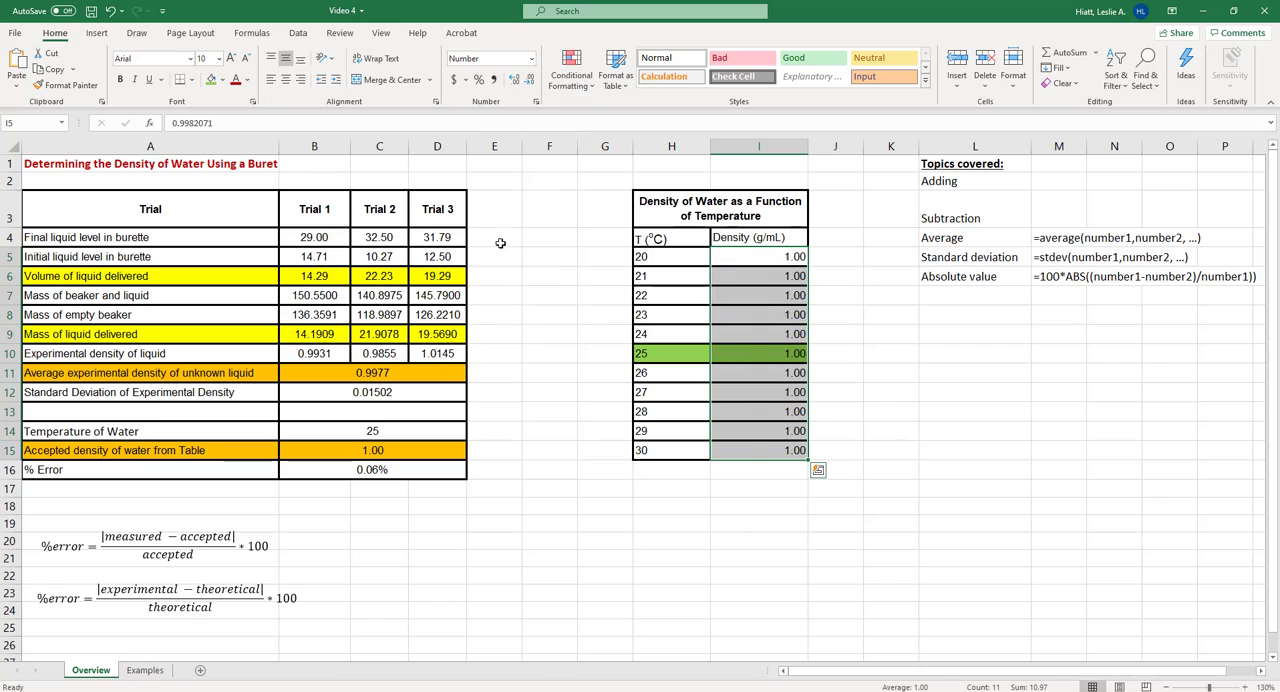
left_click(420, 449)
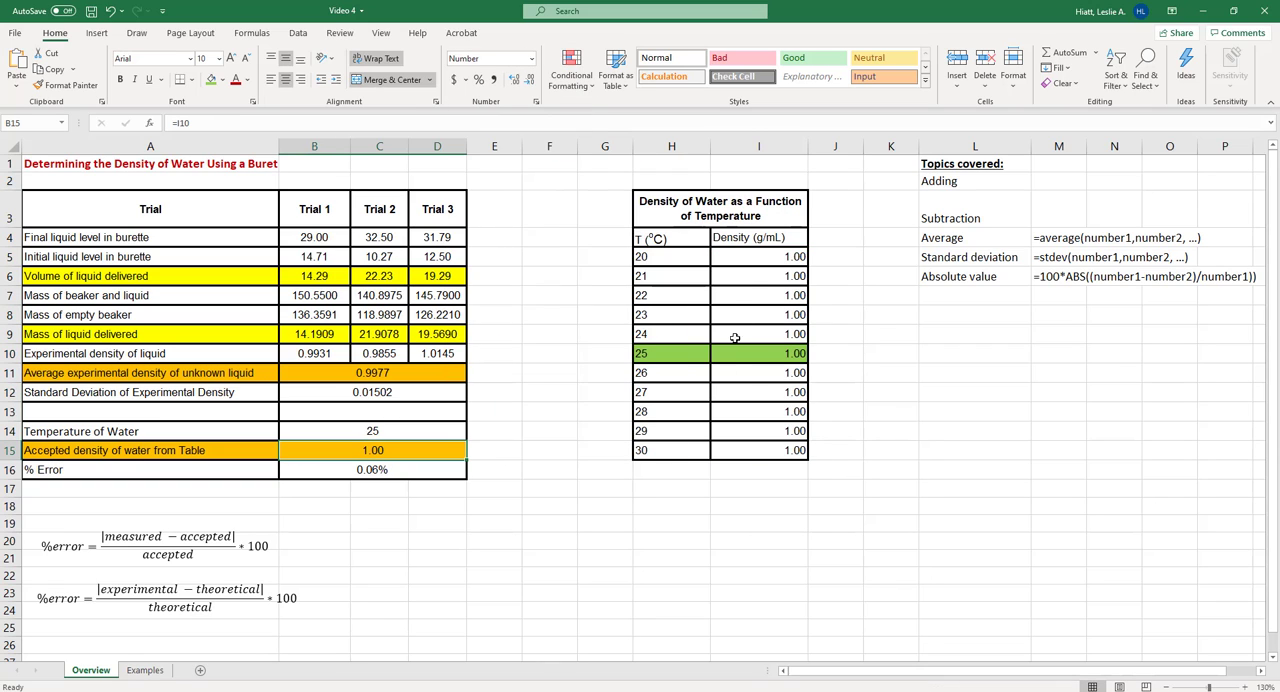
left_click_drag(748, 256, 758, 451)
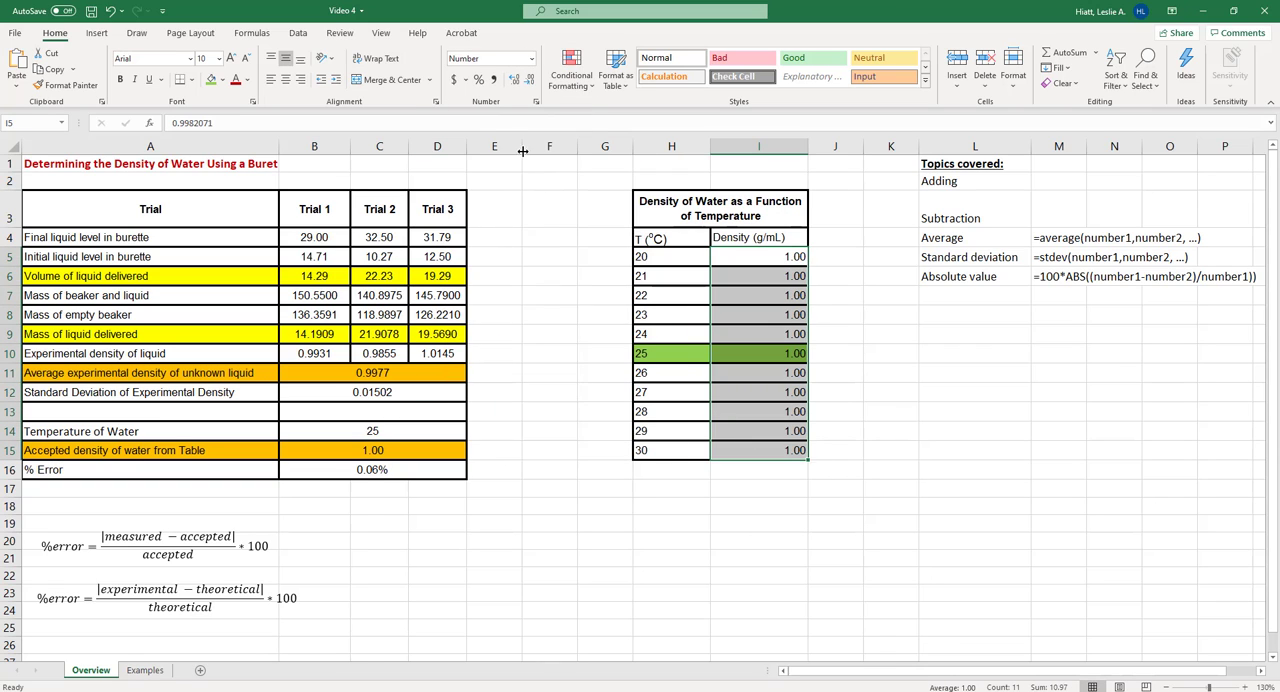
left_click(516, 81)
left_click(516, 81)
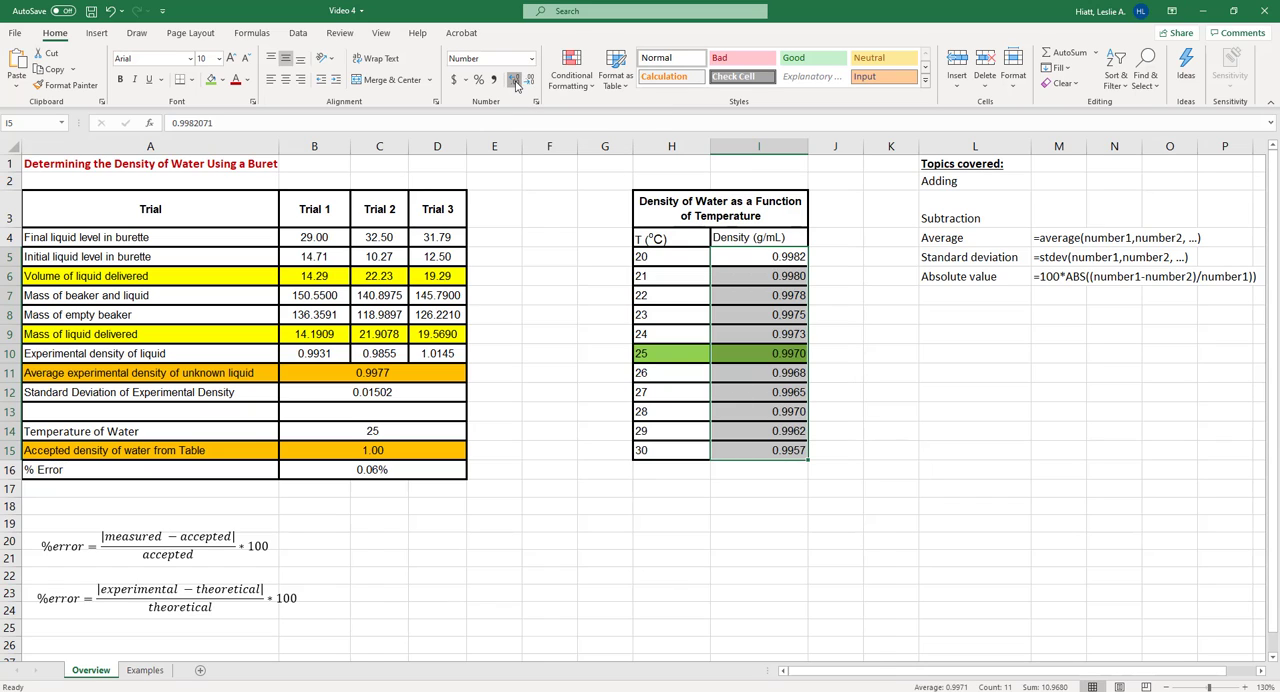
left_click(516, 81)
left_click(516, 81)
left_click(516, 81)
left_click(516, 81)
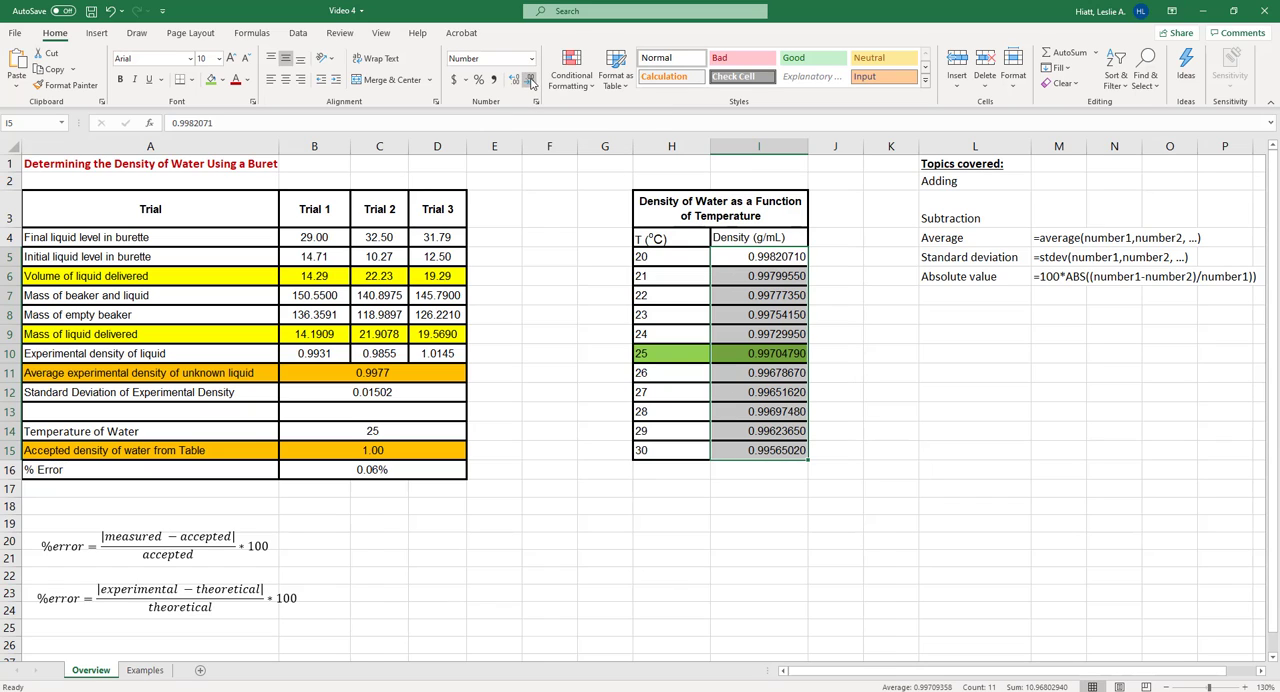
left_click(531, 80)
Format the accepted density of water in B15 to show four decimal places
left_click(392, 452)
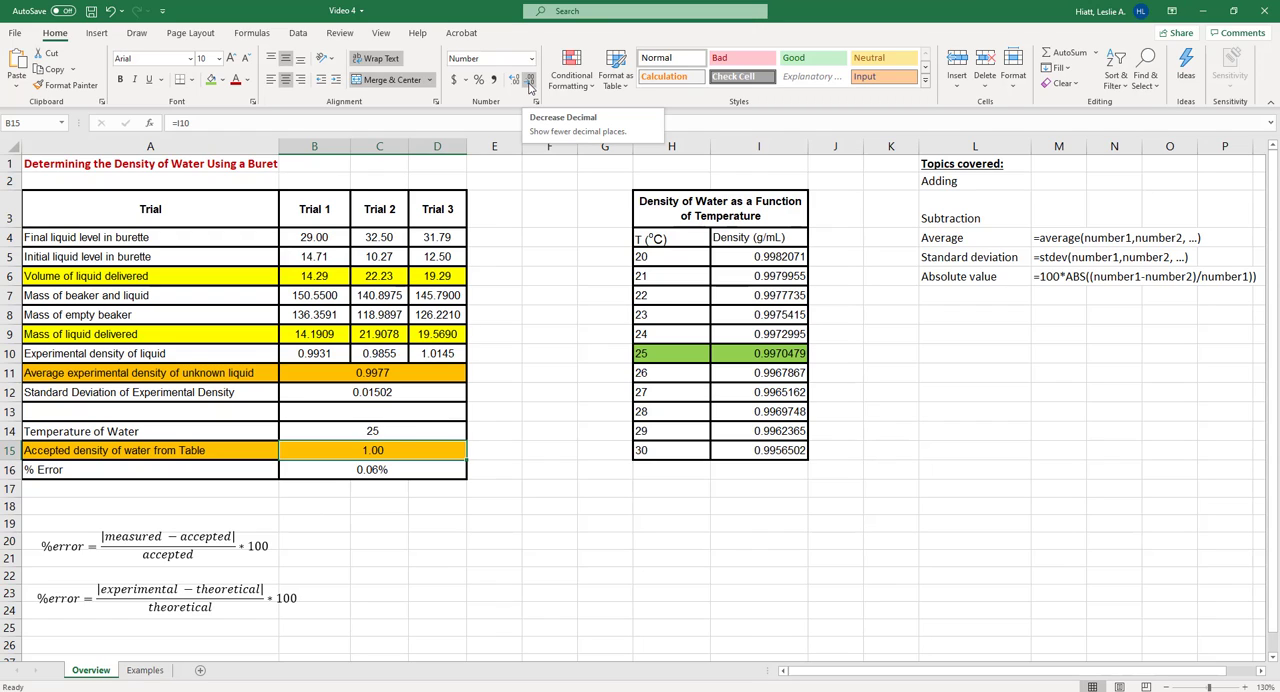
left_click(516, 81)
left_click(516, 81)
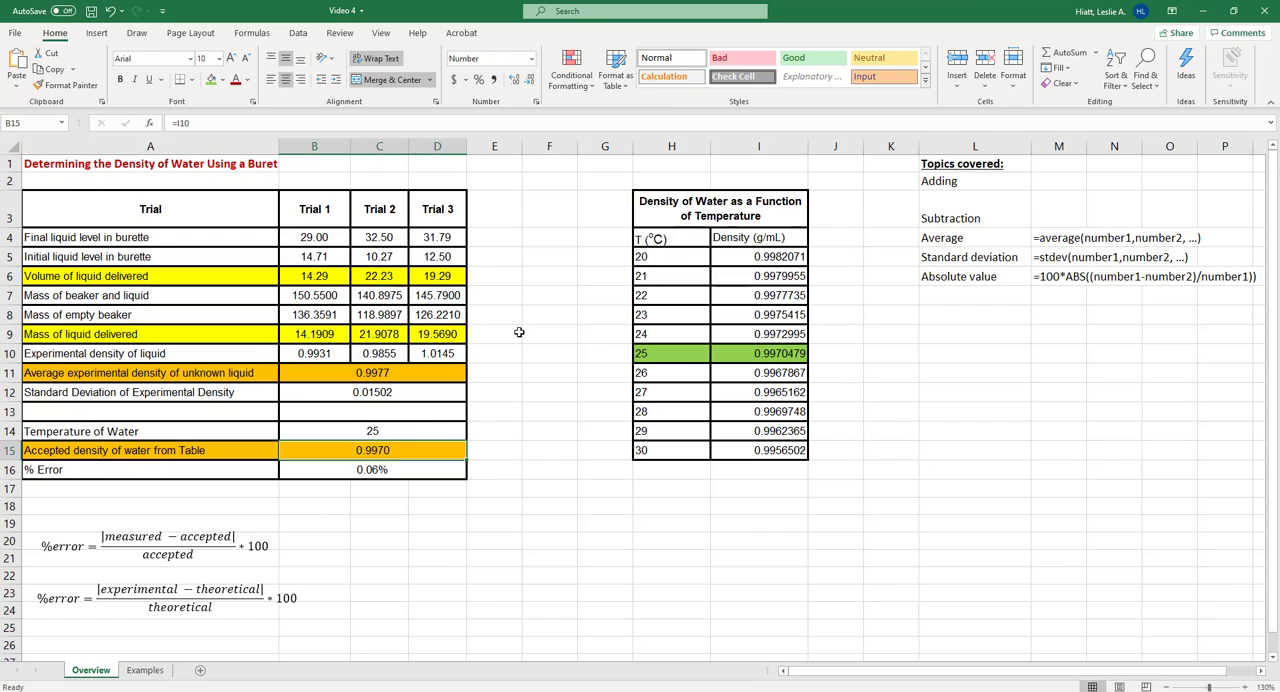
left_click(496, 503)
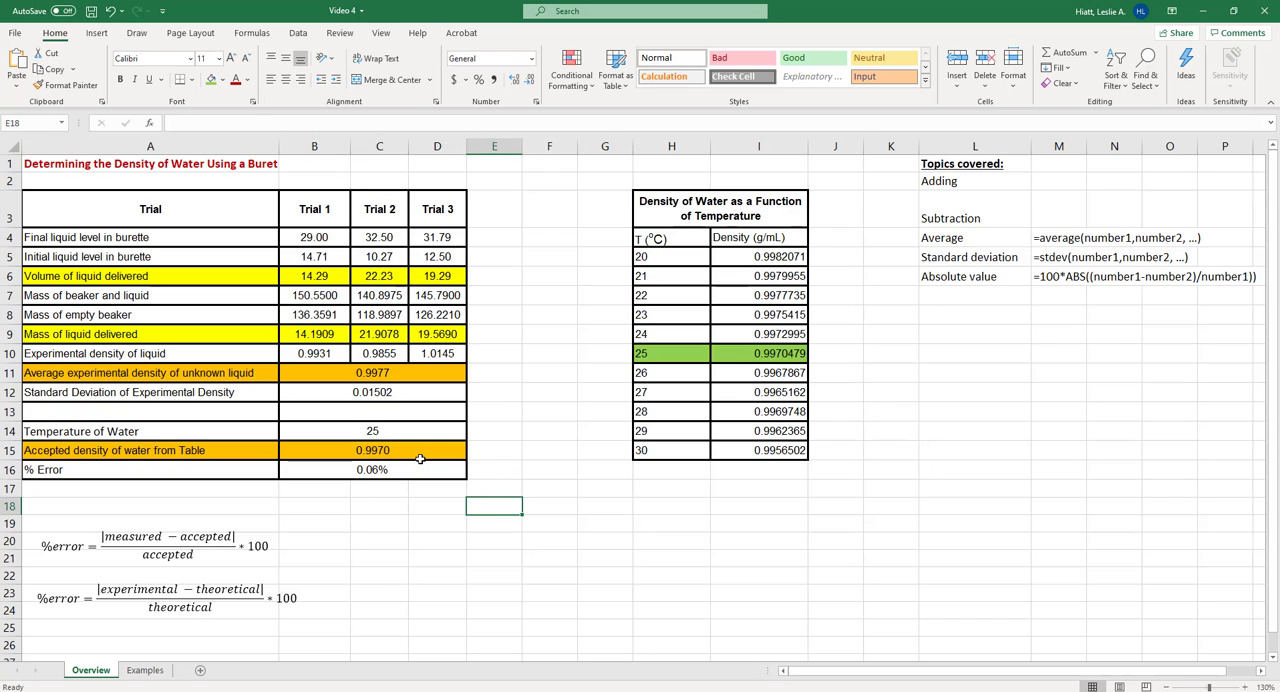
Open the percent error formula in B16 for editing to inspect its cell references
left_click(383, 468)
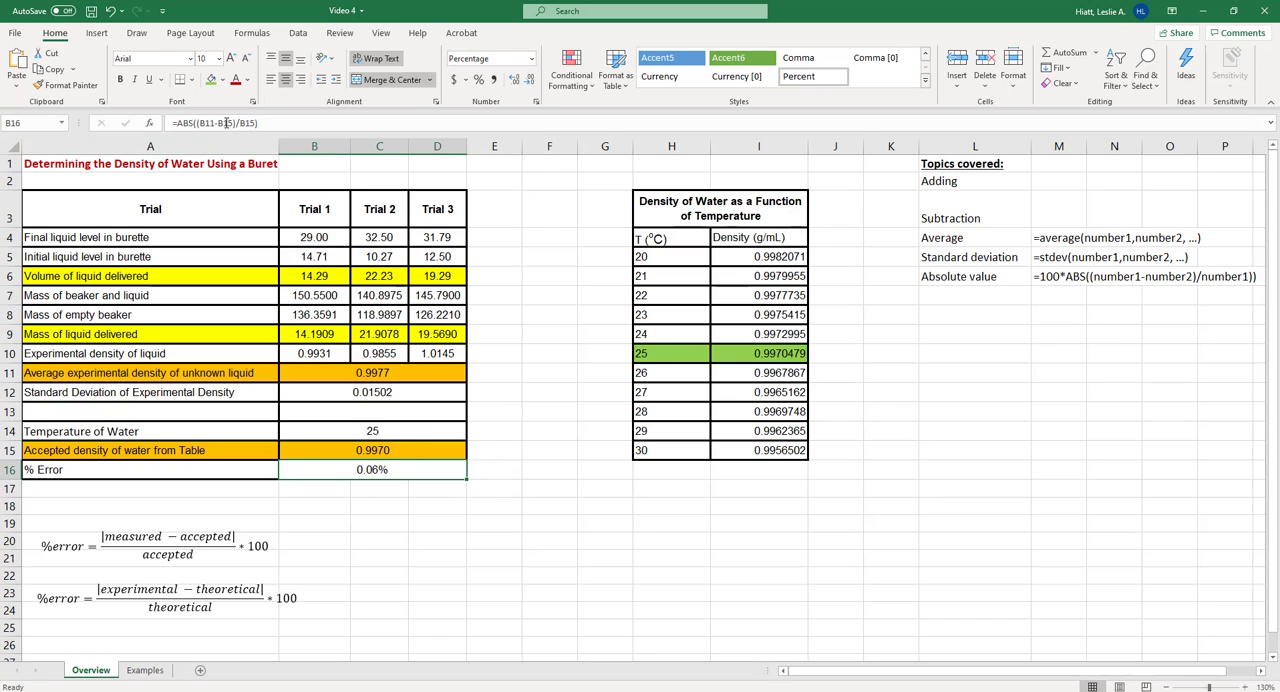
left_click(226, 122)
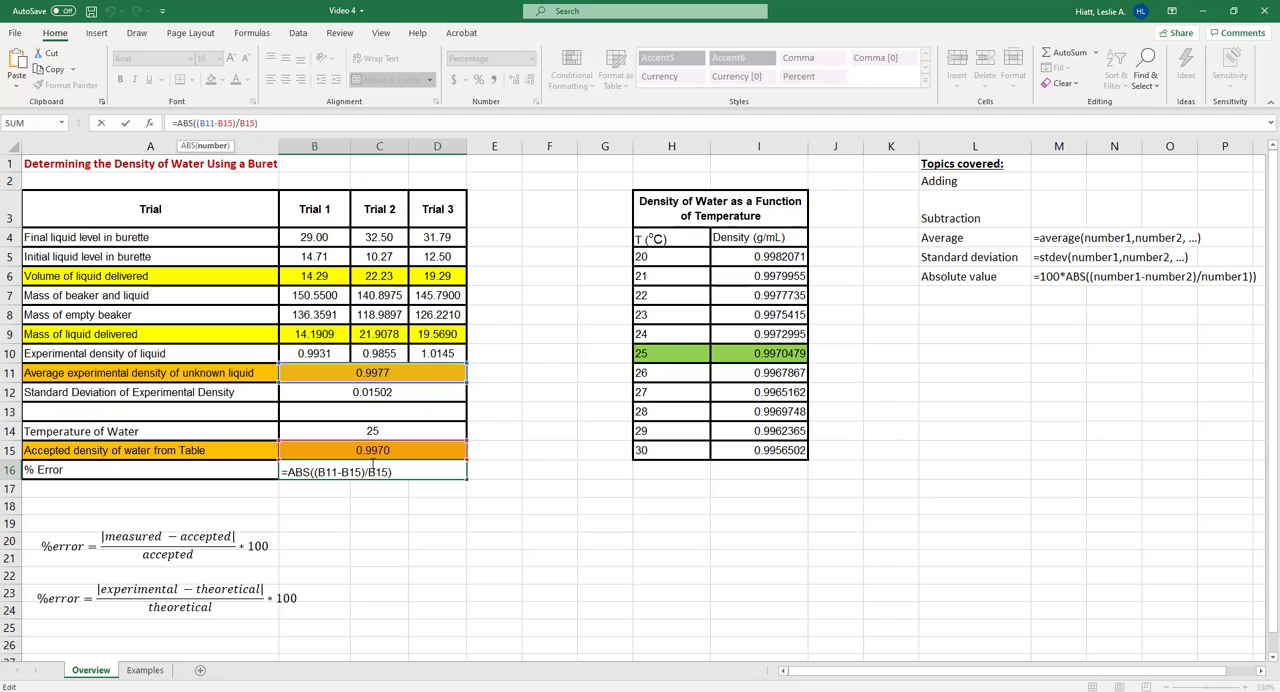